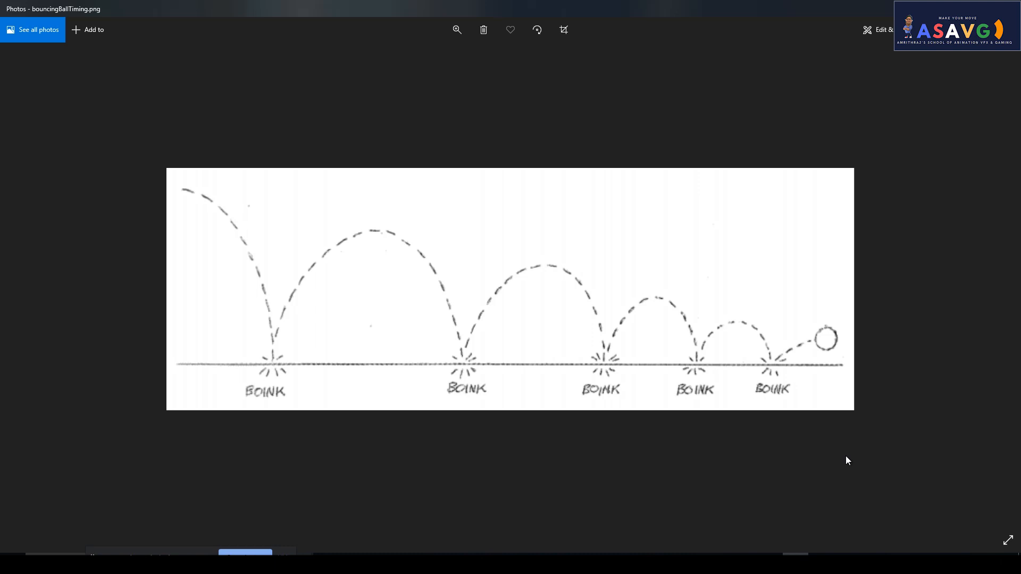
- Switch to Adobe Flash and scale the blue ball down to about 89 × 92 px with Free Transform
click(770, 564)
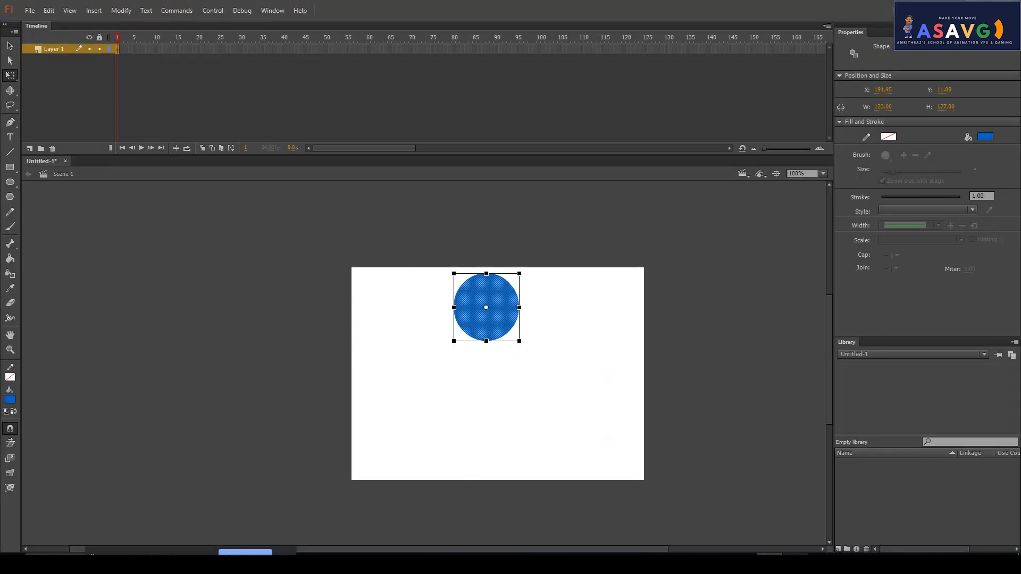
click(629, 412)
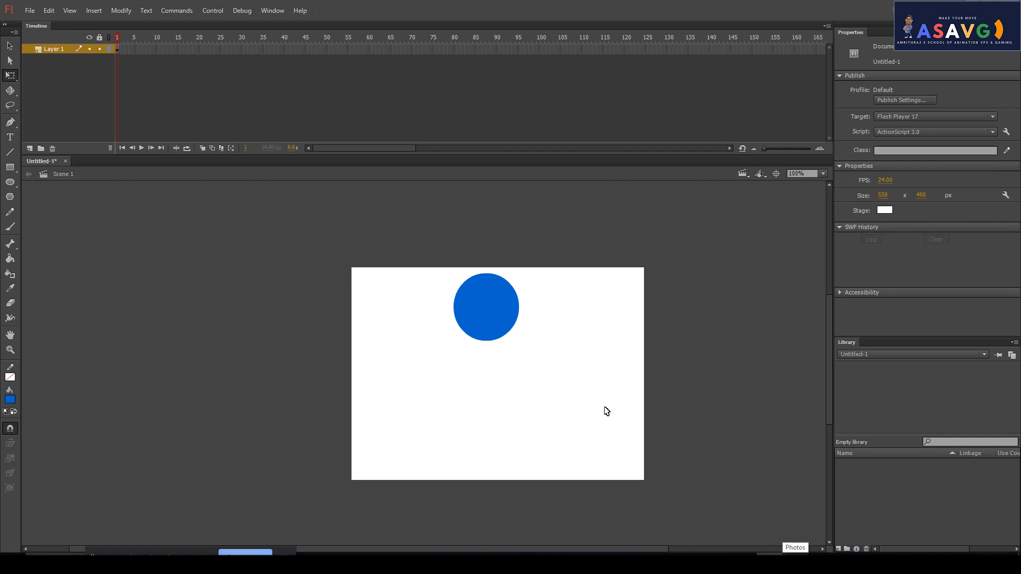
key(ctrl+equal)
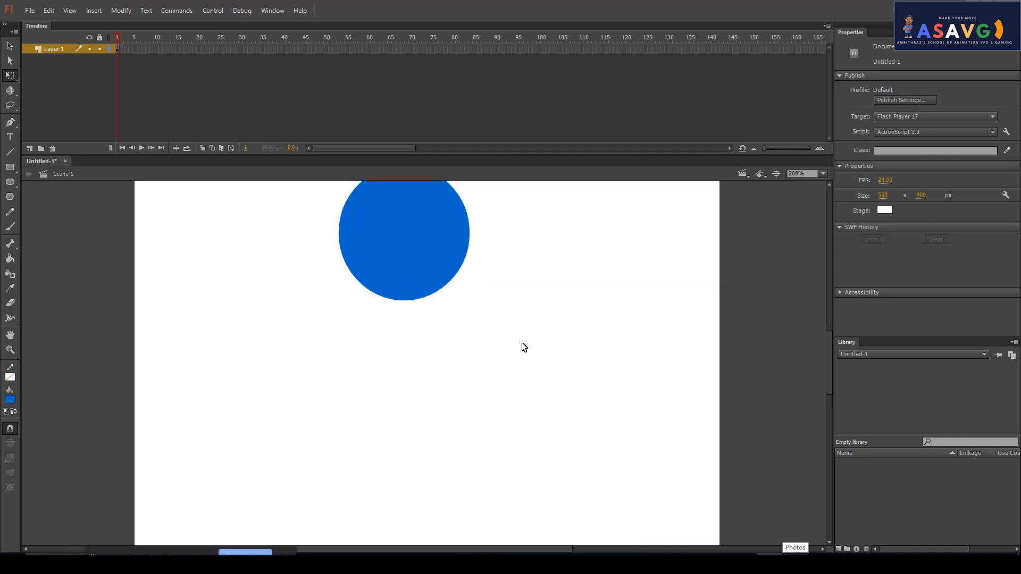
key(ctrl+minus)
click(433, 312)
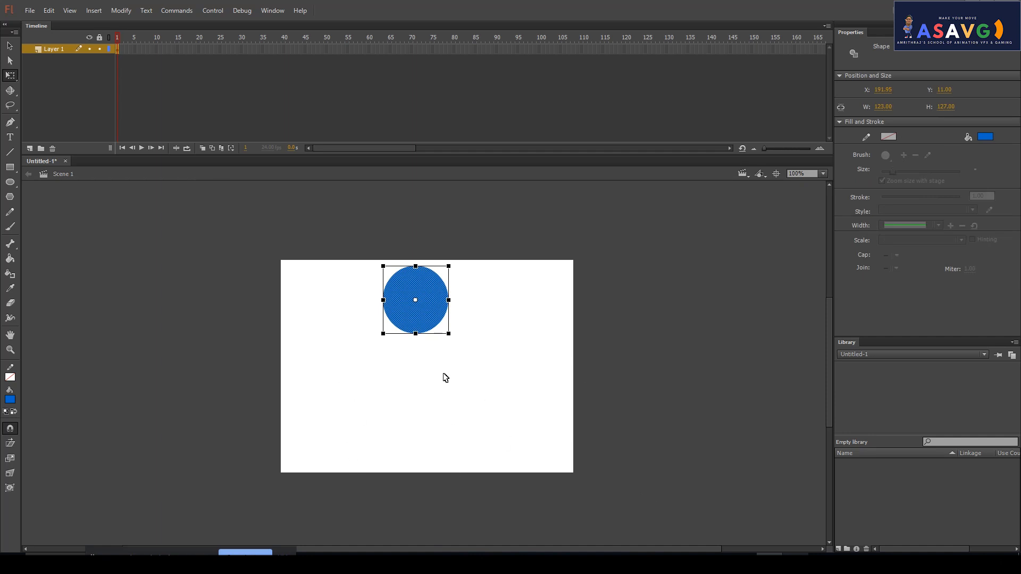
drag(448, 333, 449, 334)
key(ctrl+equal)
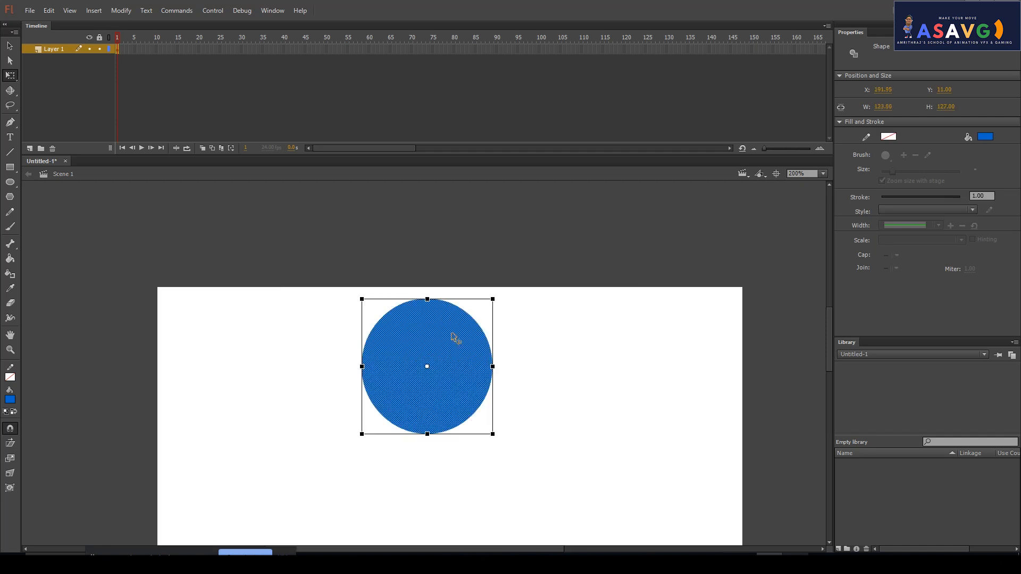
drag(576, 458, 565, 356)
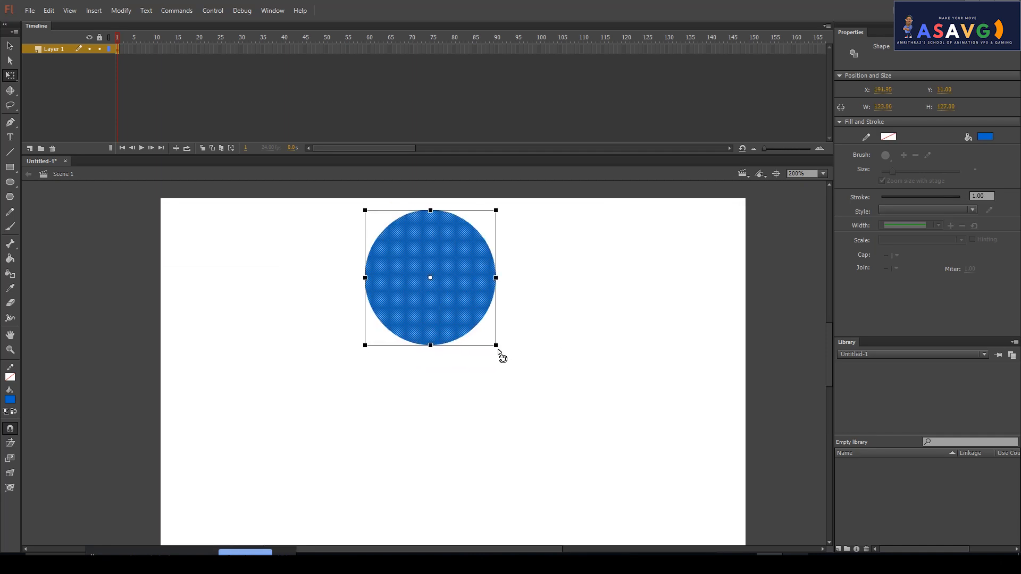
drag(495, 345, 477, 326)
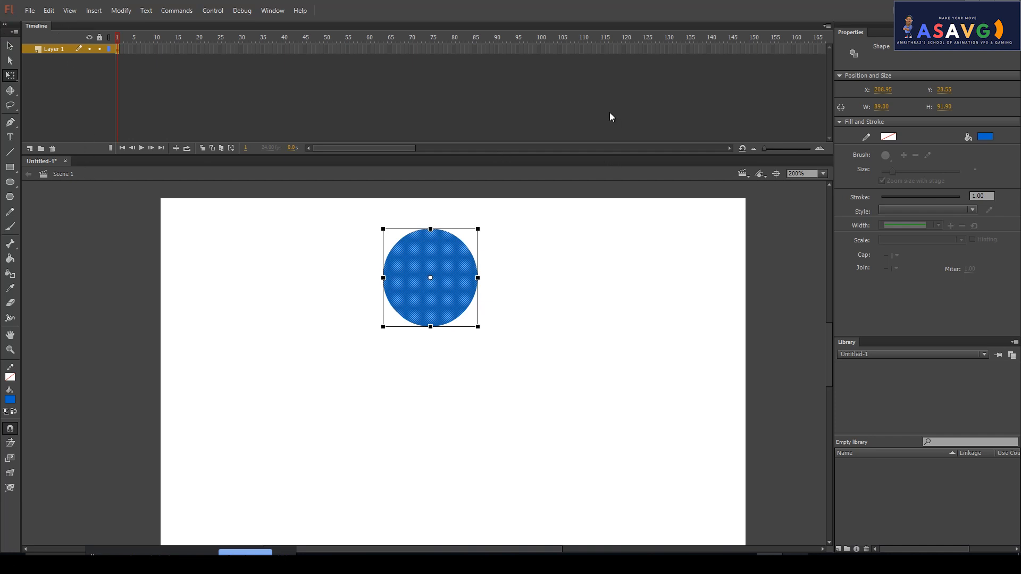
- Group the Library and Properties panels together and show the Properties panel
mouse_move(841, 30)
mouse_down()
mouse_move(809, 47)
mouse_move(661, 46)
mouse_move(825, 42)
mouse_move(835, 28)
mouse_move(852, 33)
mouse_move(842, 25)
mouse_move(850, 20)
mouse_move(841, 30)
mouse_up()
click(852, 32)
click(876, 32)
click(850, 33)
click(882, 32)
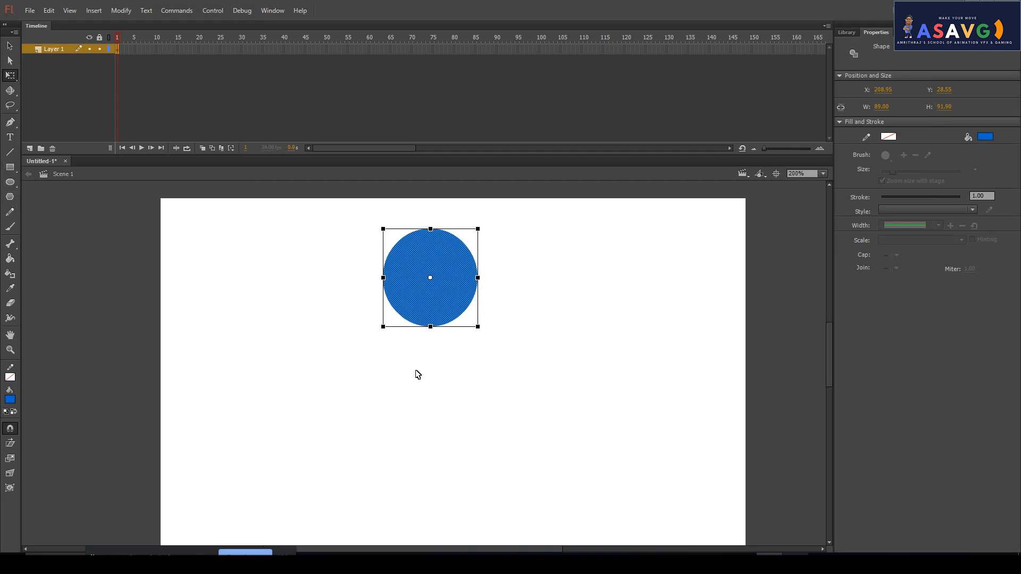
- Move the ball up to just below the stage's upper edge, at about Y 5.55, and deselect it
key(ctrl+1)
click(439, 365)
drag(431, 337, 429, 324)
click(475, 358)
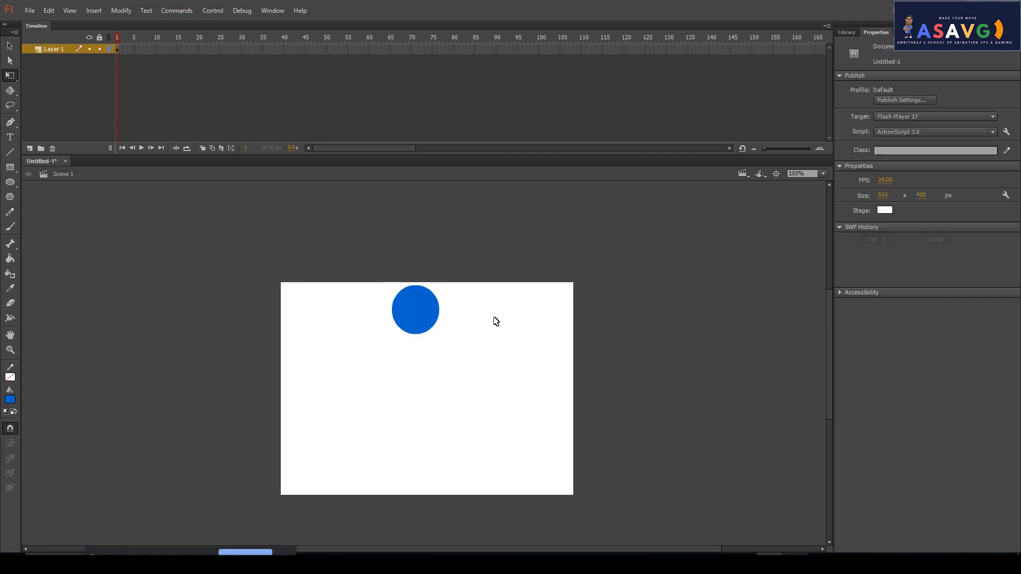
- Try transforming the ball from its upper edge and upper-right corner, undoing each change
click(419, 324)
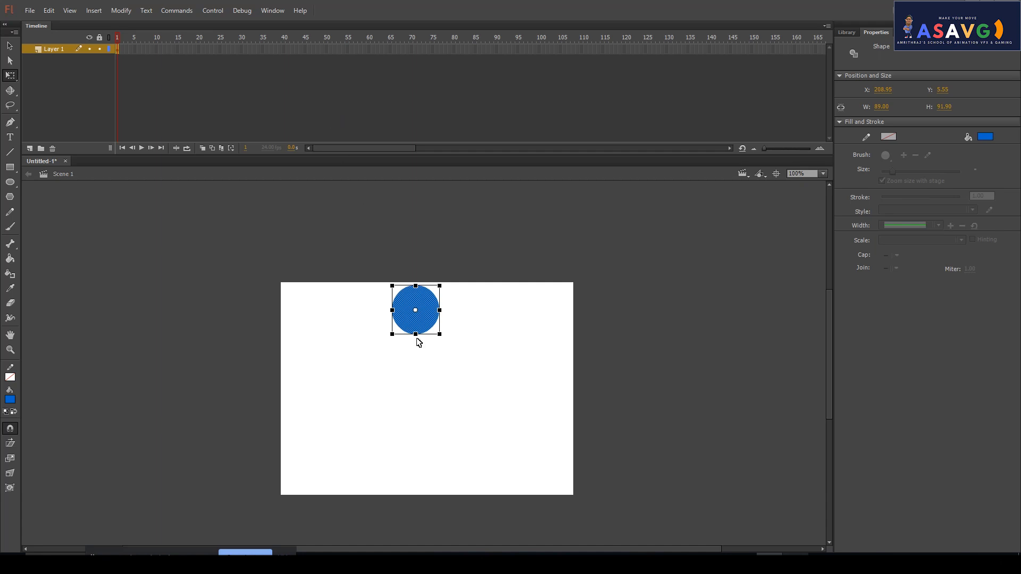
key(ctrl+=)
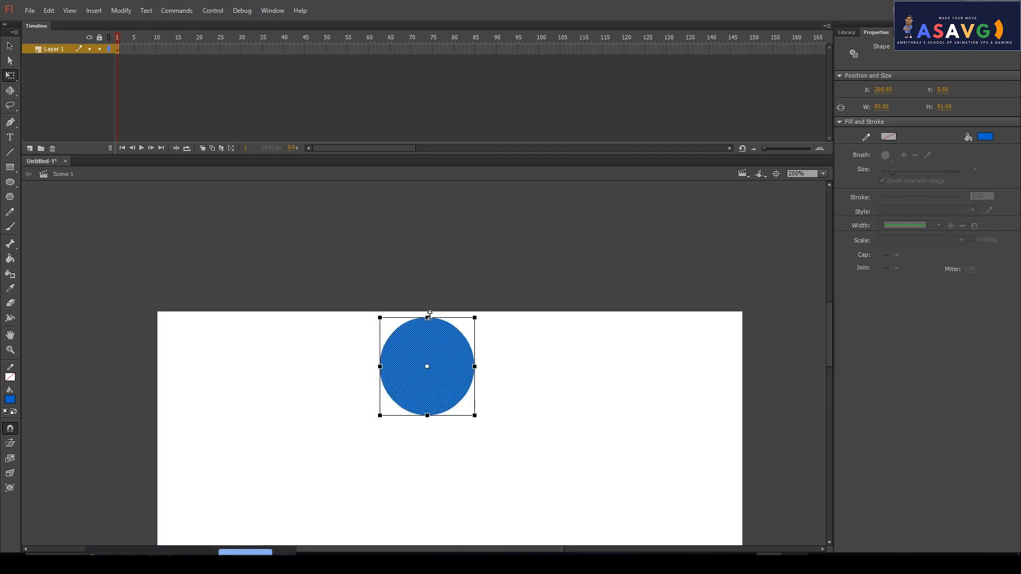
mouse_move(433, 314)
mouse_down()
mouse_move(436, 363)
mouse_move(436, 313)
mouse_move(437, 357)
mouse_move(438, 330)
mouse_up()
key(ctrl+z)
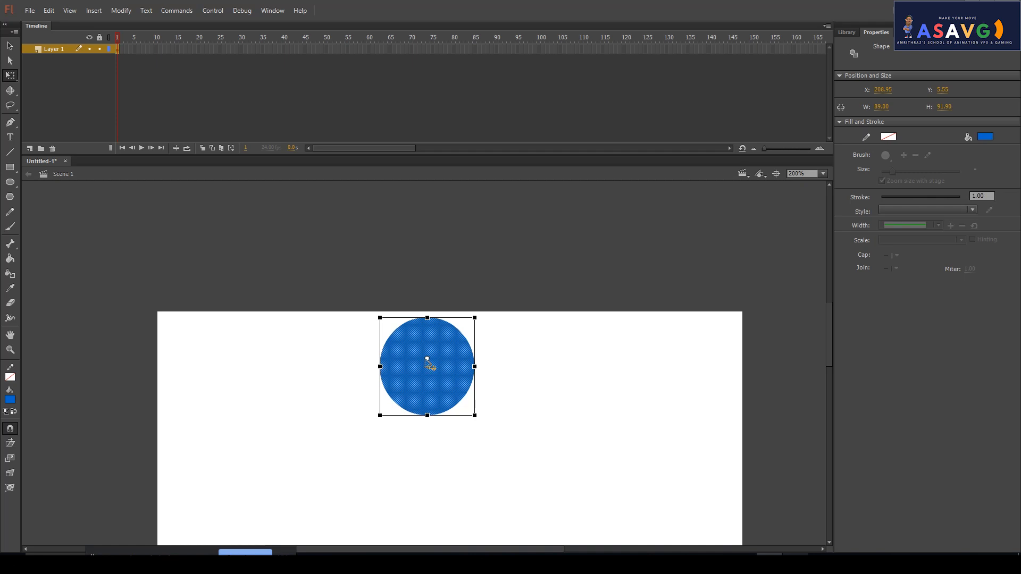
drag(475, 318, 474, 340)
key(ctrl+z)
click(470, 347)
- Reselect the ball with Free Transform and shift its pivot point slightly up and right of its centre
key(v)
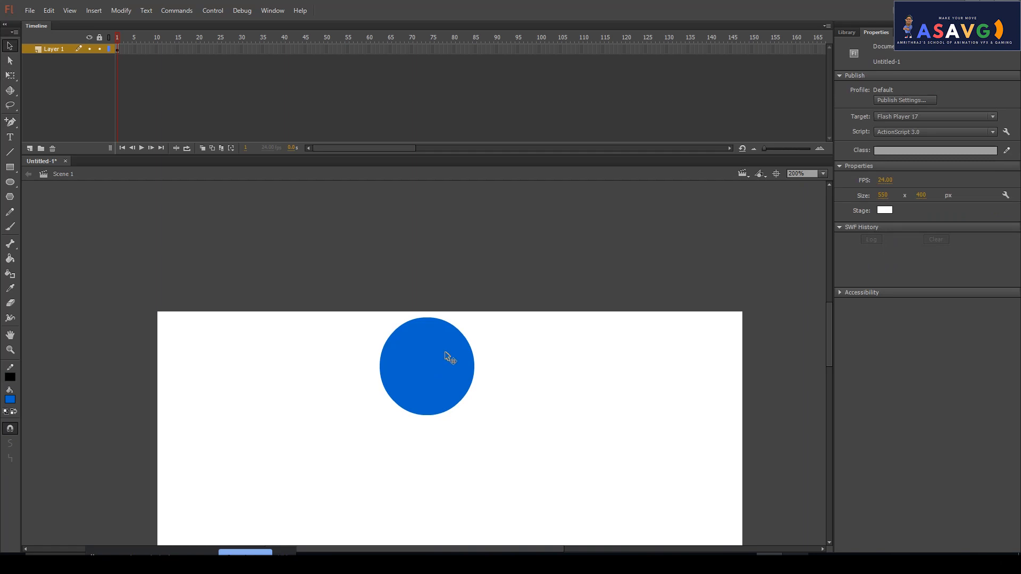
click(446, 363)
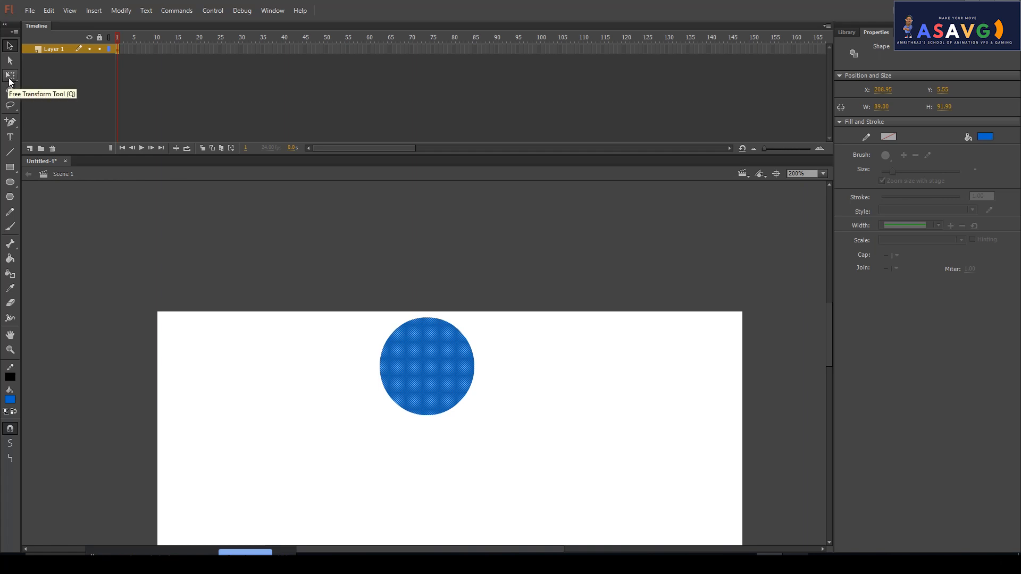
click(9, 80)
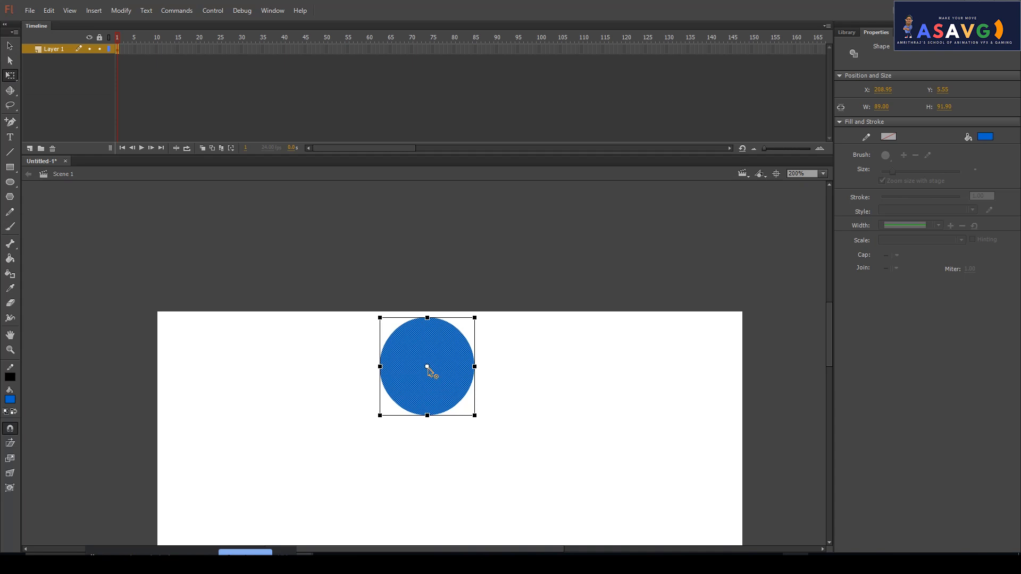
mouse_move(428, 367)
mouse_down()
mouse_move(429, 408)
mouse_move(432, 364)
mouse_up()
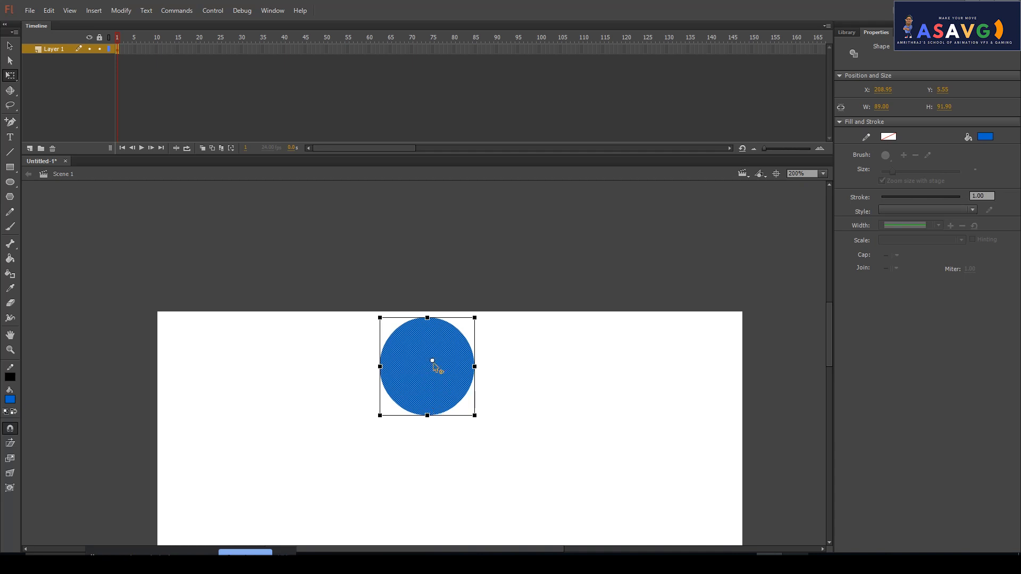
click(9, 46)
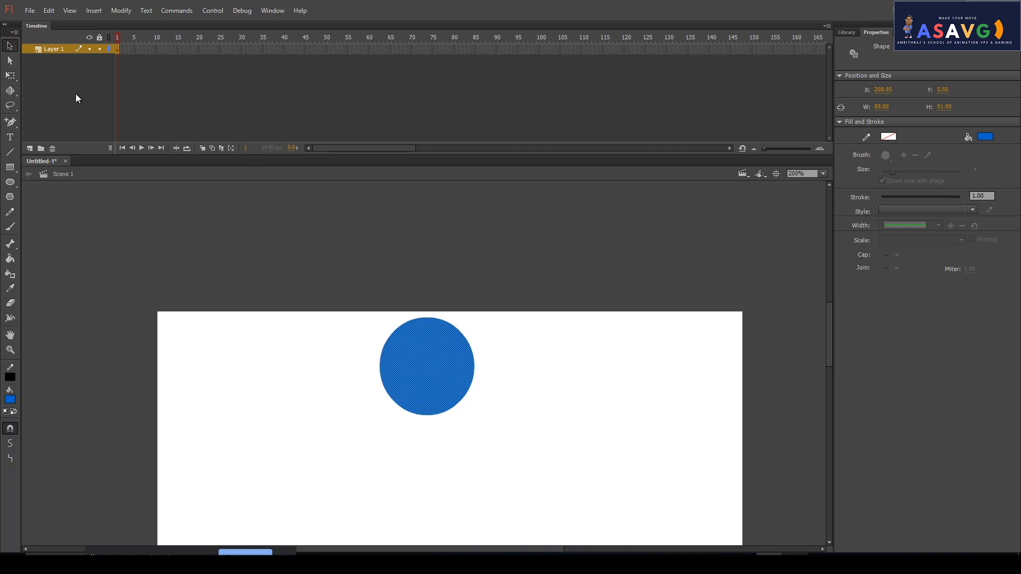
click(10, 75)
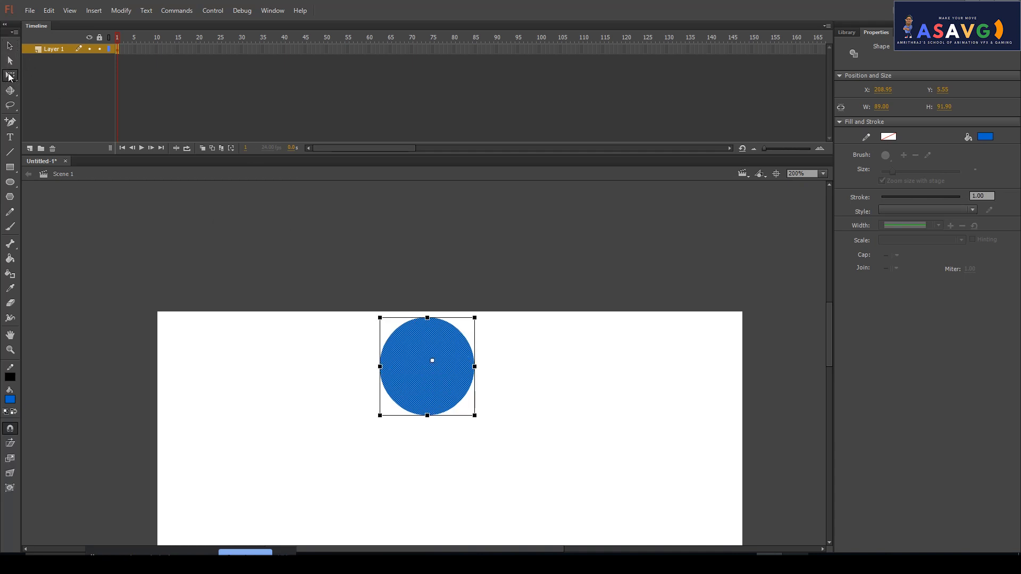
click(9, 77)
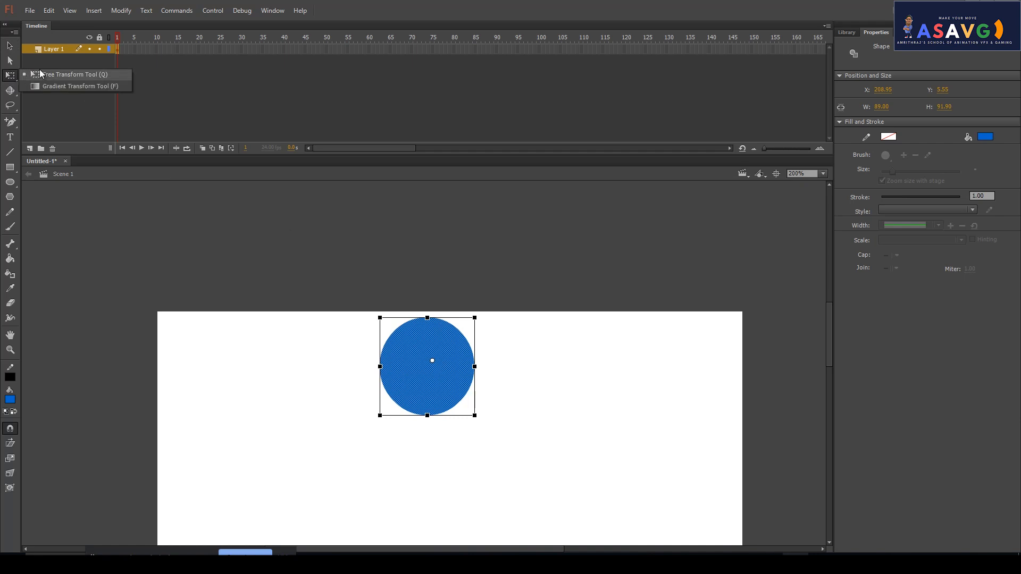
click(71, 62)
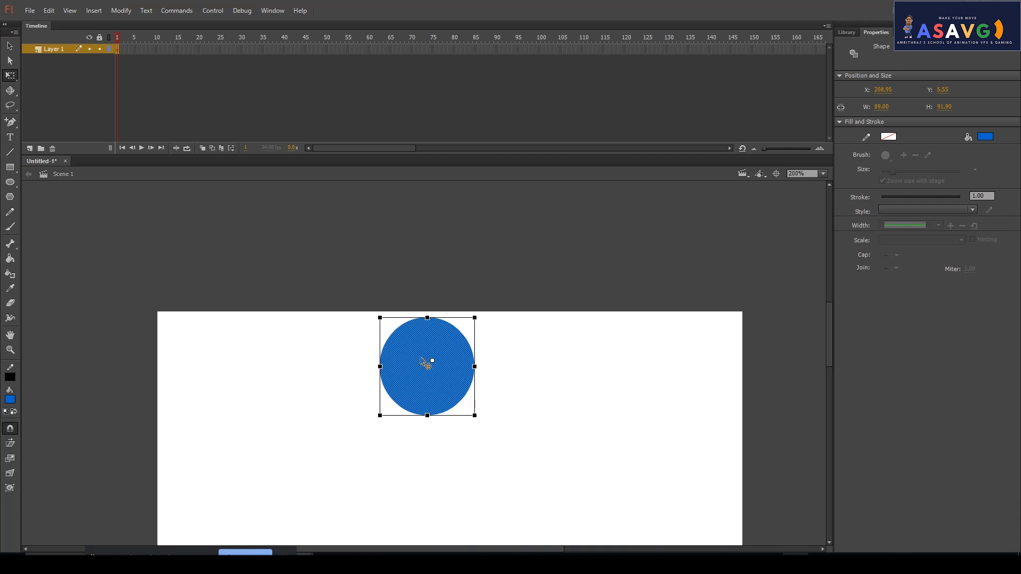
- Place the ball's pivot point on its bottom edge, try stretching the ball upward, and undo the stretch
drag(432, 361, 426, 415)
drag(432, 358, 424, 421)
drag(426, 318, 450, 268)
key(ctrl+z)
- Move the pivot point to the ball's top edge and back to the bottom, then stretch the ball to about 211.5 px high and undo it
drag(427, 416, 427, 319)
drag(428, 319, 423, 418)
drag(427, 318, 437, 191)
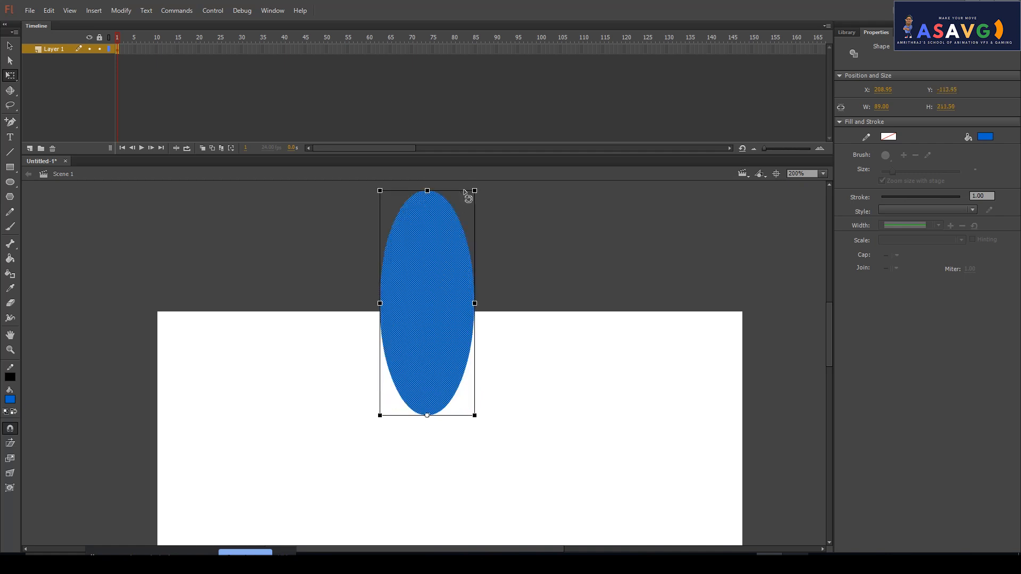
key(ctrl+z)
key(ctrl+minus)
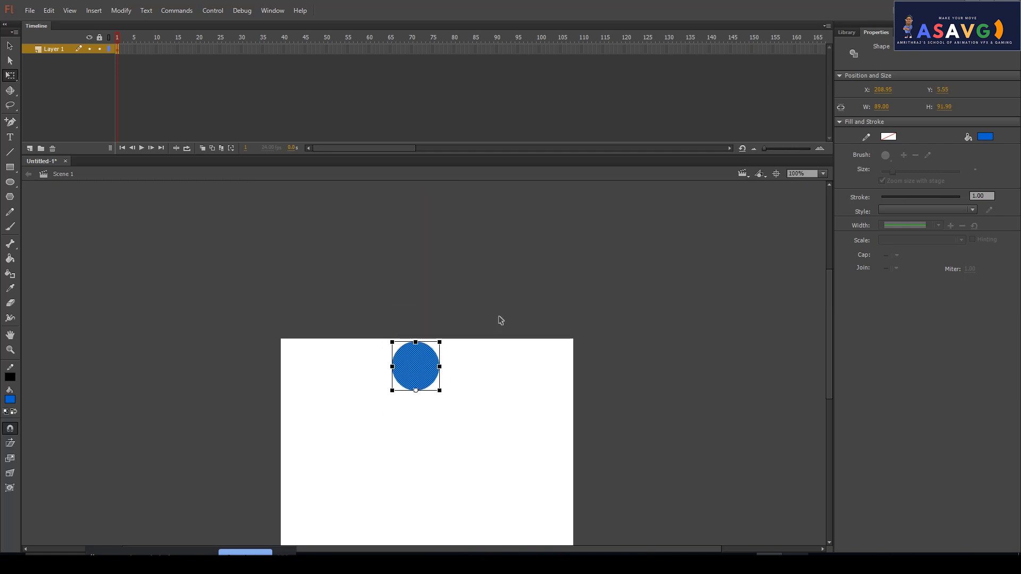
drag(520, 336, 528, 257)
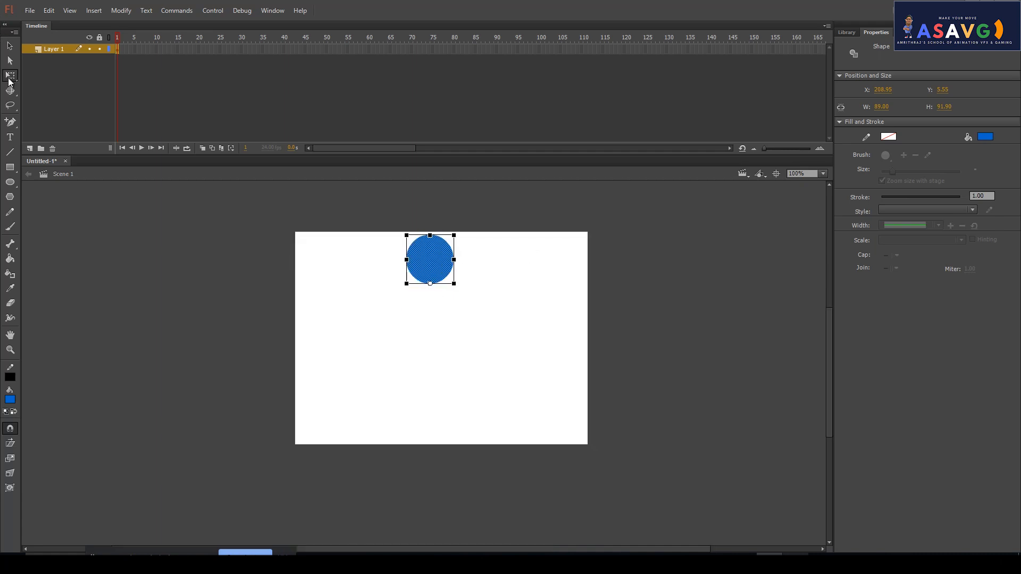
- Reselect the ball with Free Transform and place its pivot point on its bottom edge
click(9, 79)
click(476, 282)
click(428, 255)
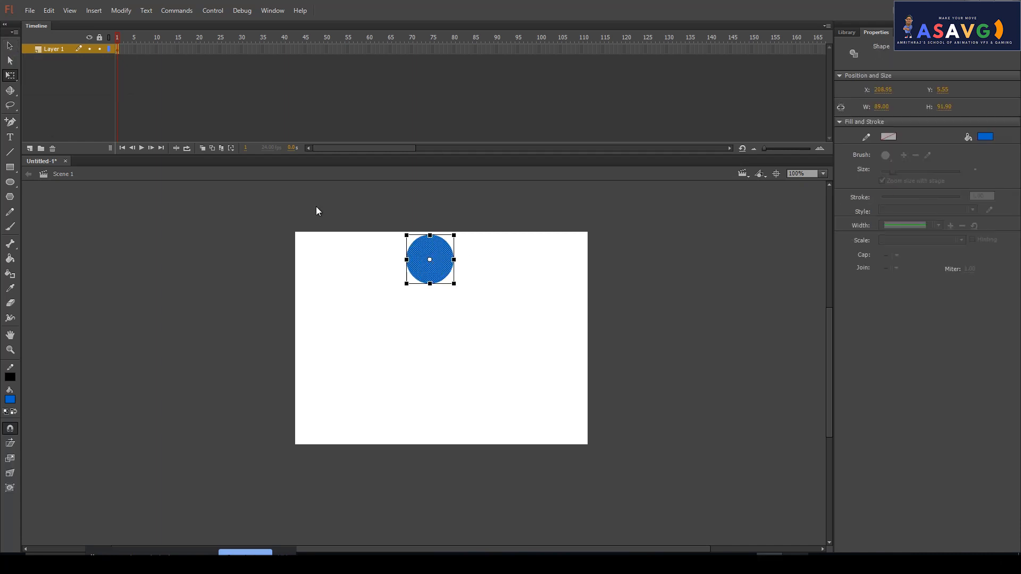
click(10, 79)
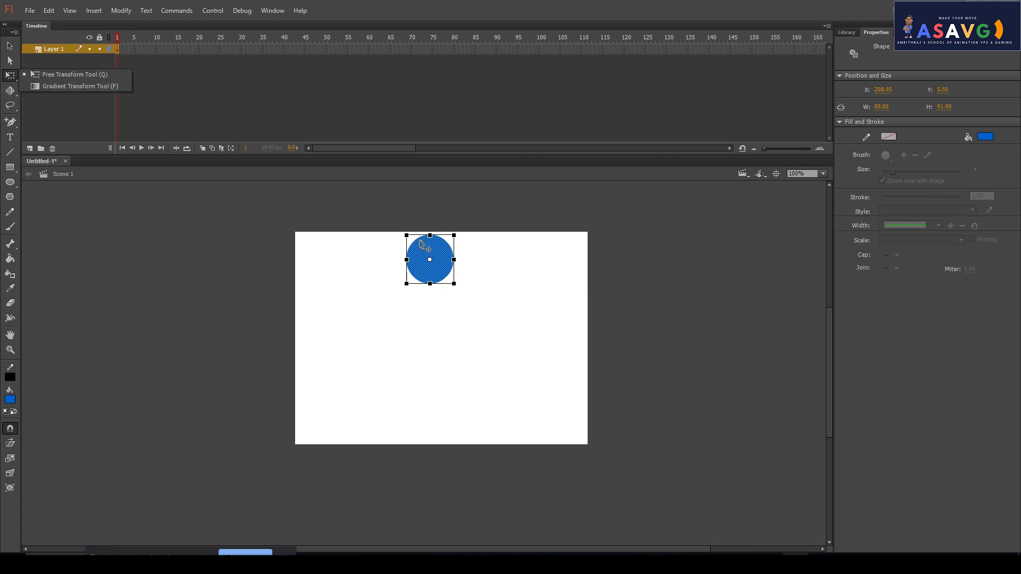
click(72, 75)
drag(430, 260, 431, 283)
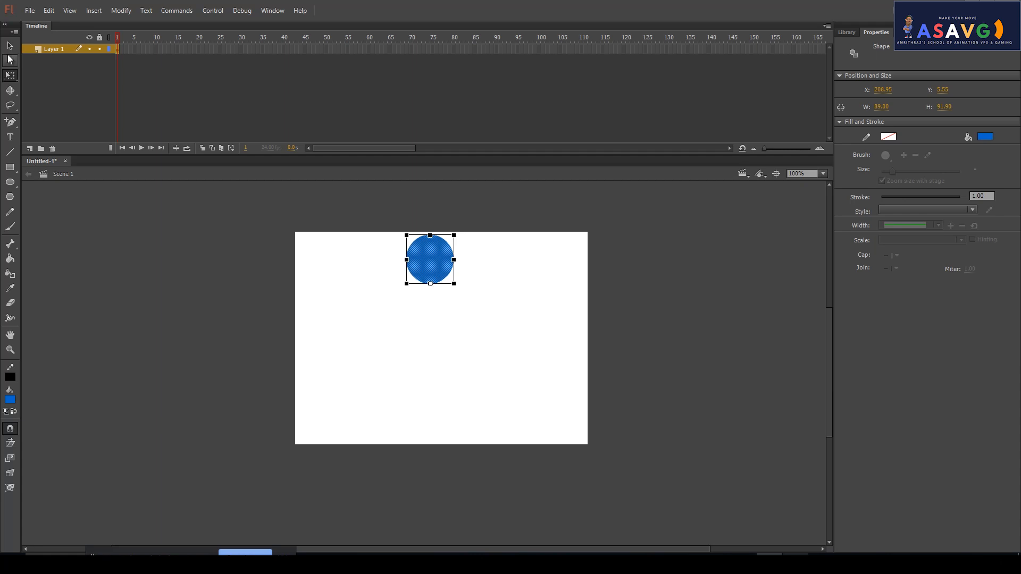
- Reselect the ball to reset its pivot point and move it to about X 222.95, Y -4.45
click(10, 46)
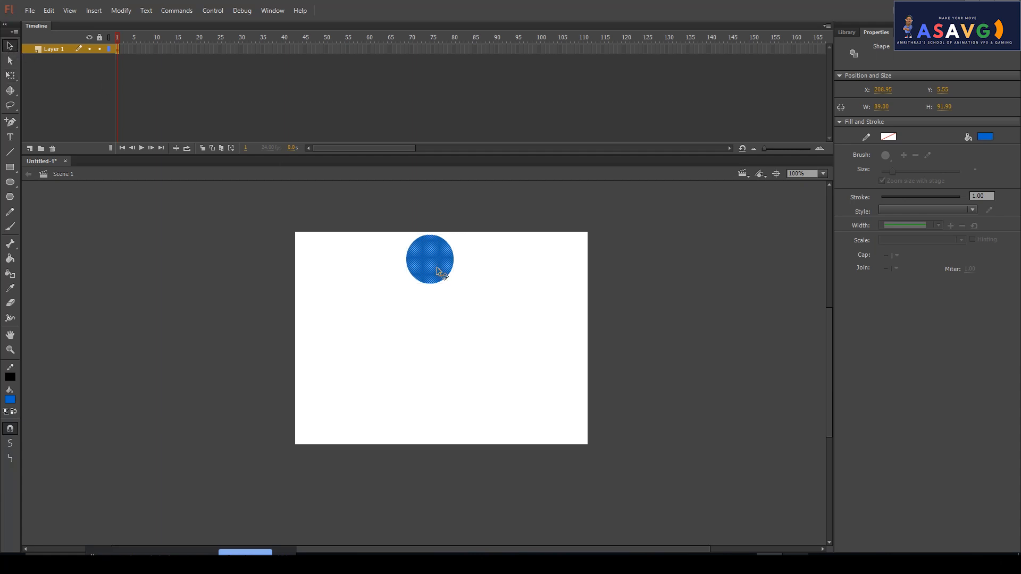
click(11, 75)
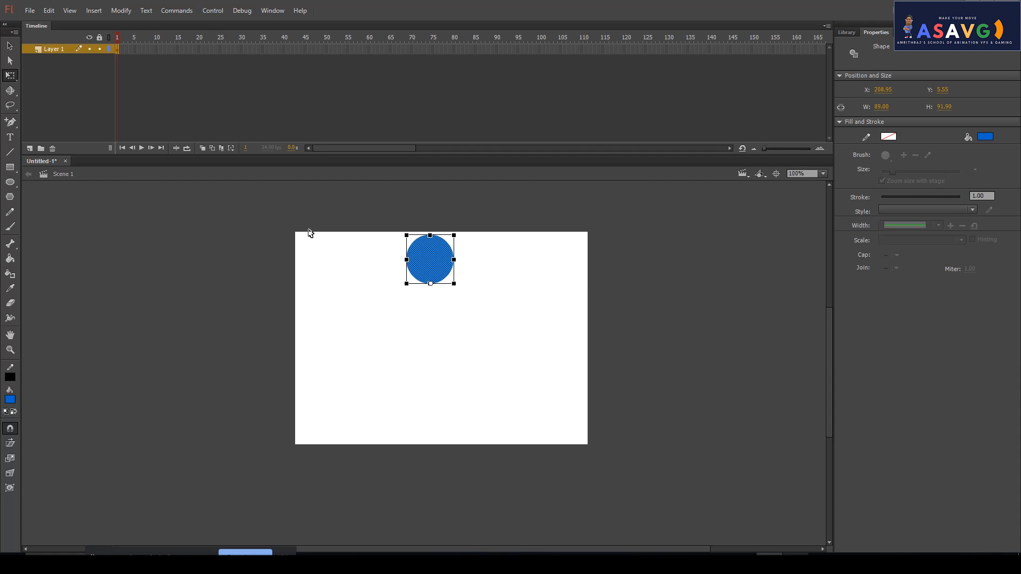
click(10, 46)
click(473, 332)
click(423, 281)
click(7, 77)
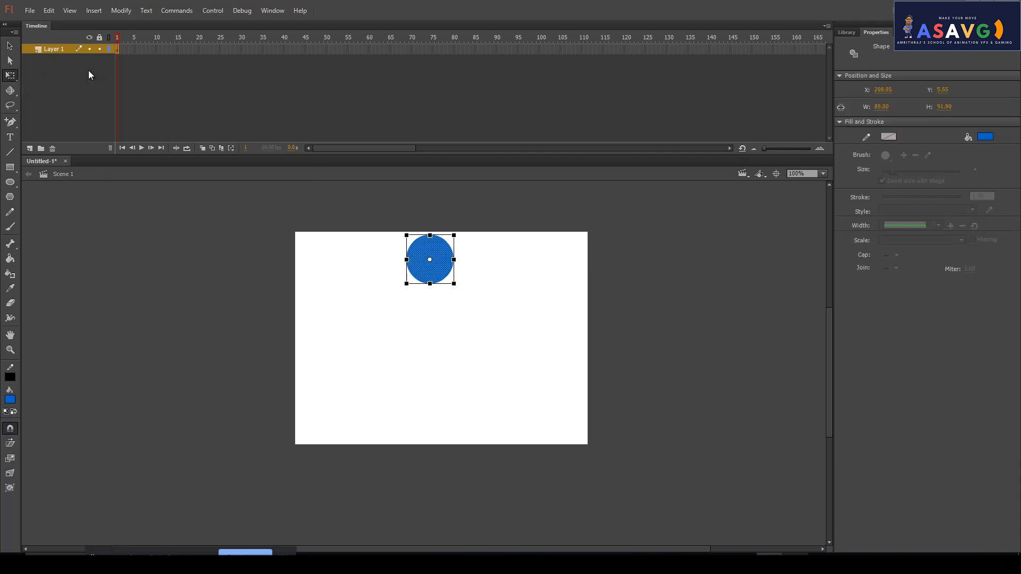
drag(430, 279, 438, 271)
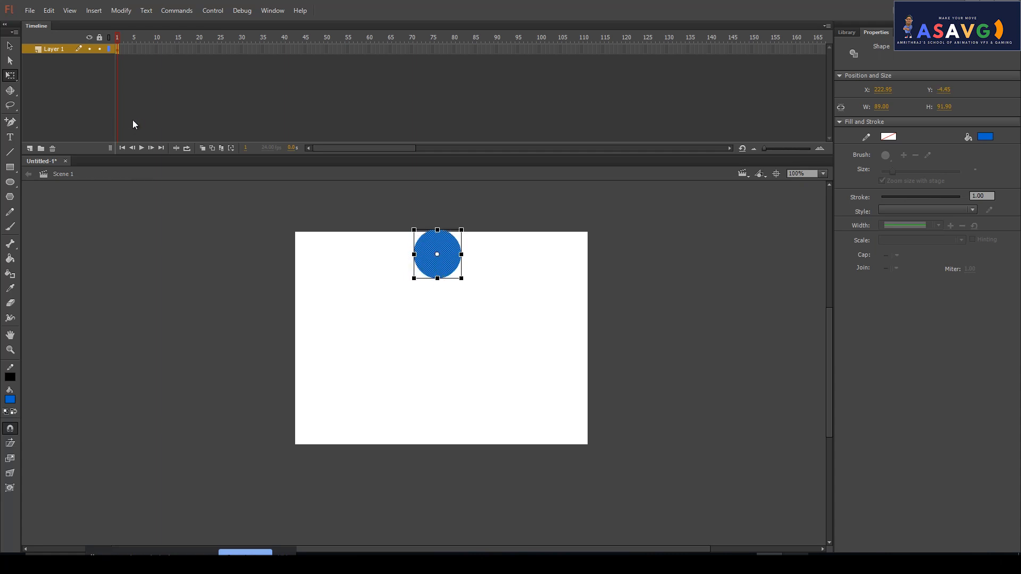
- Insert a keyframe at frame 5 of Layer 1
click(118, 52)
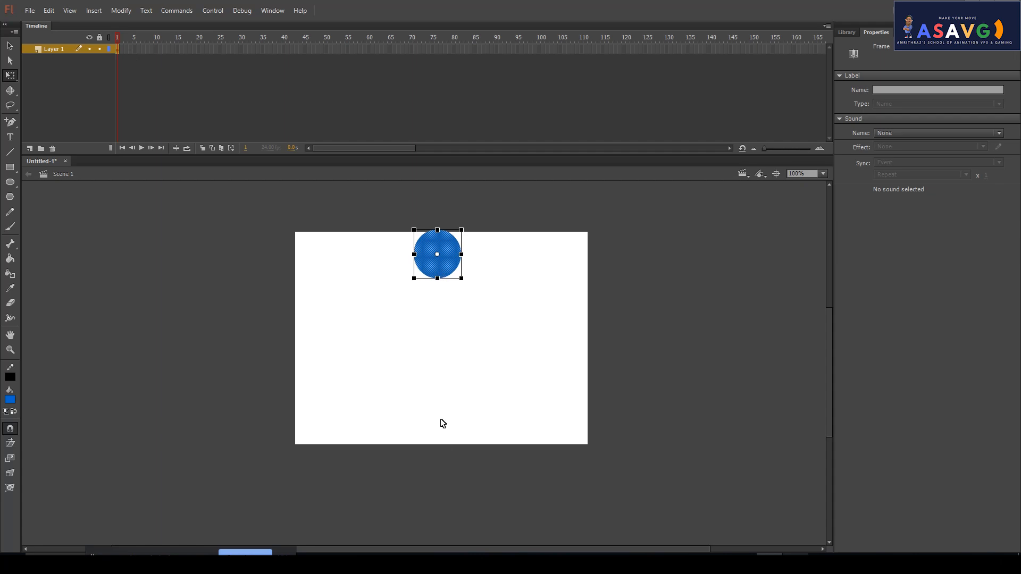
click(137, 50)
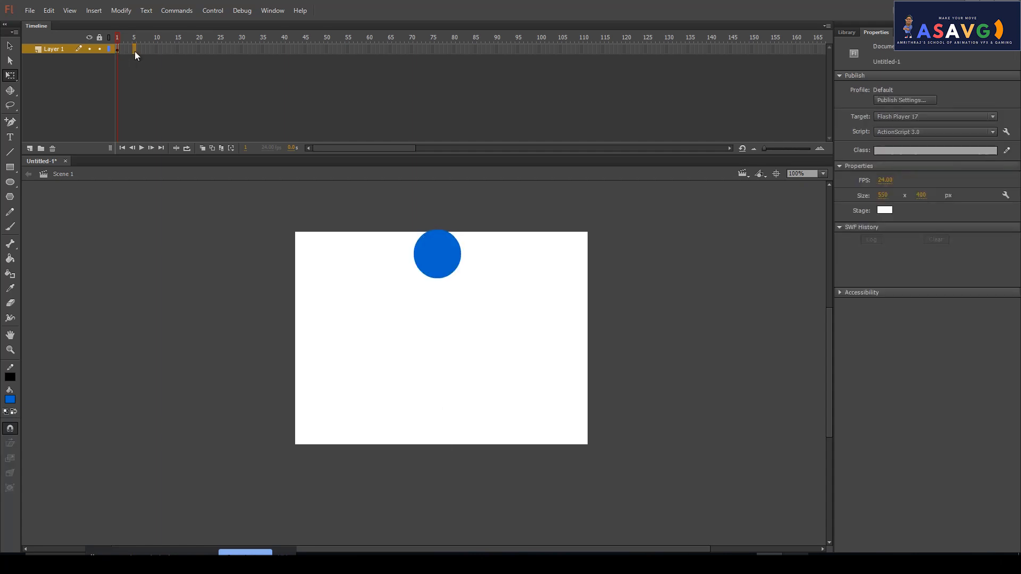
right_click(135, 51)
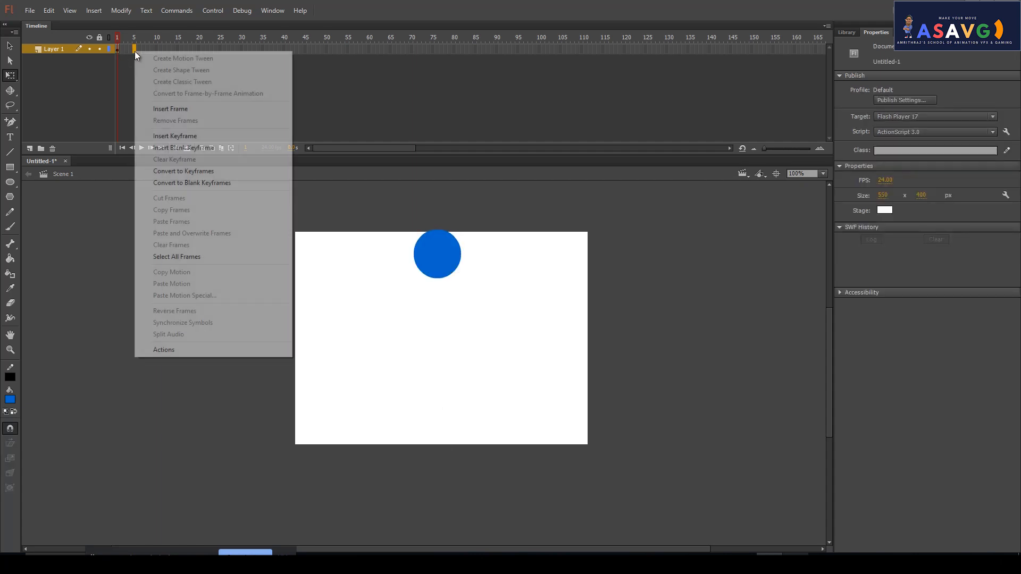
click(190, 140)
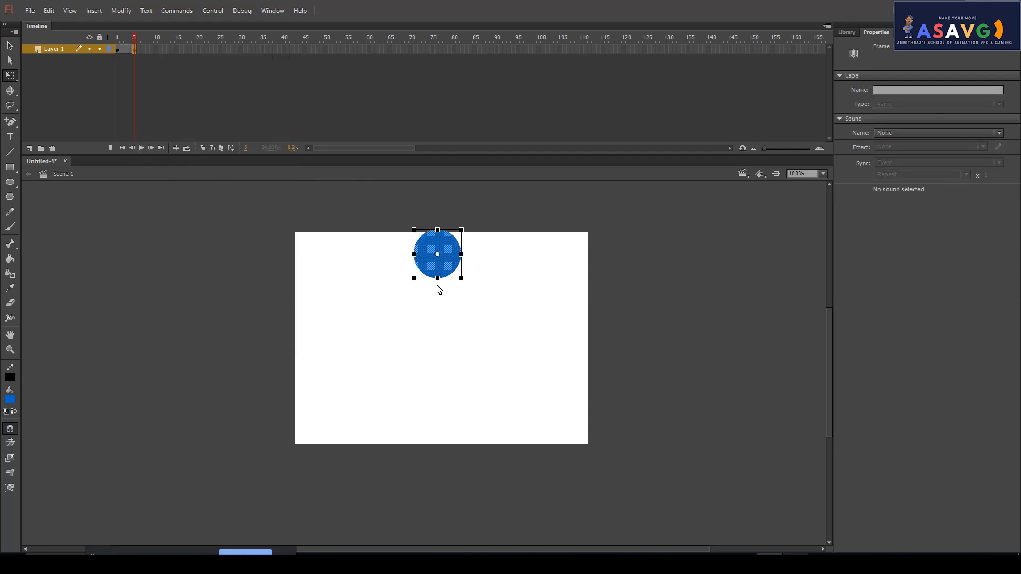
- Move the ball on frame 5 straight down to the stage's bottom edge, at about Y 308.1
click(10, 75)
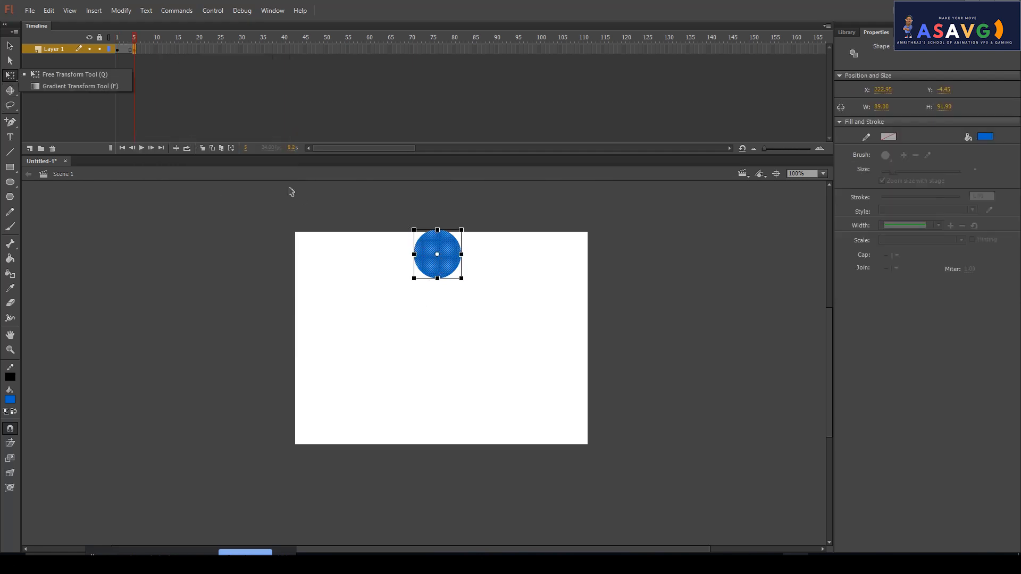
click(67, 72)
drag(438, 255, 437, 429)
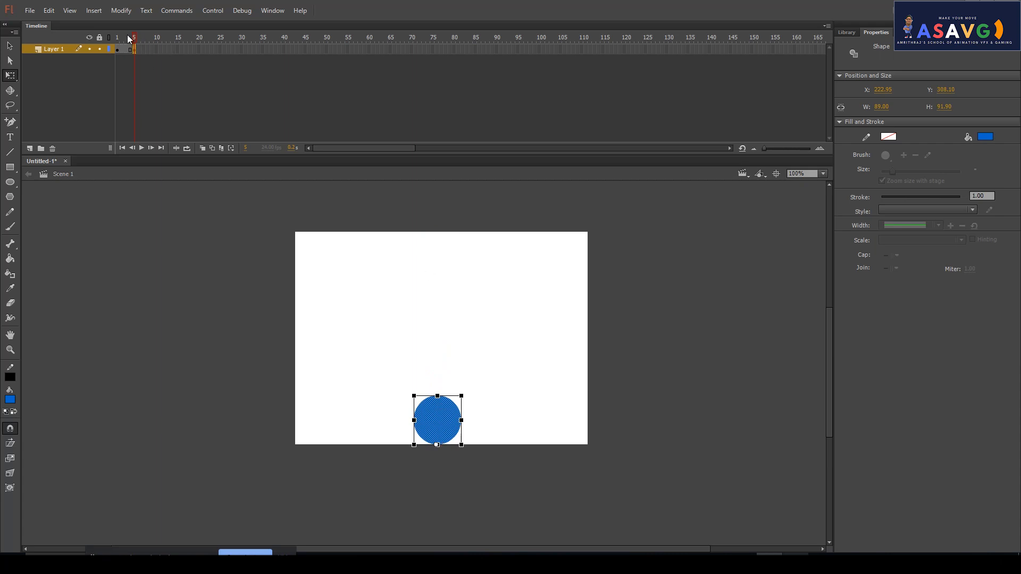
- Return to frame 1, reselect the ball, then undock the Timeline and widen it across the workspace
drag(128, 38, 119, 39)
click(435, 250)
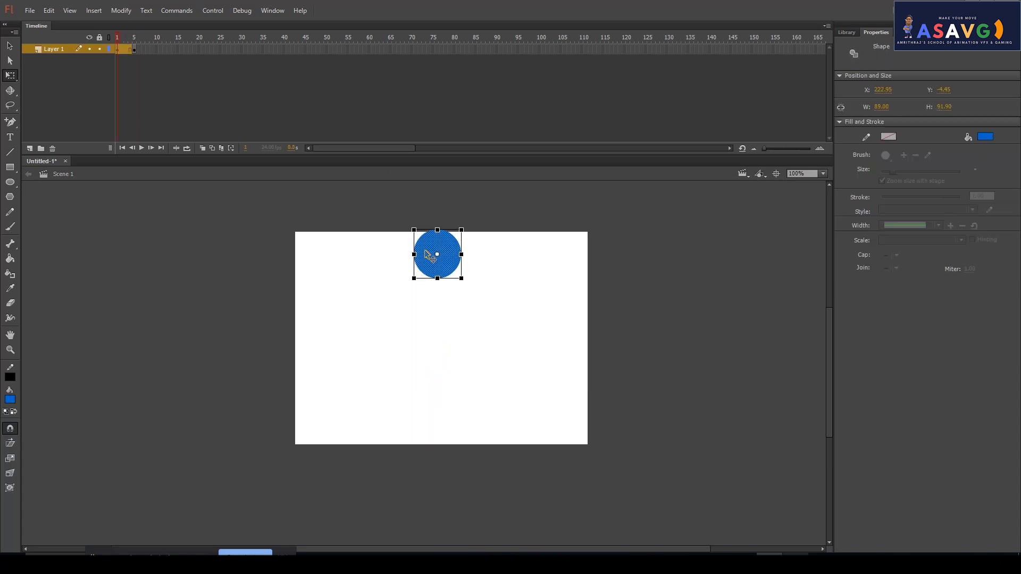
drag(118, 27, 126, 36)
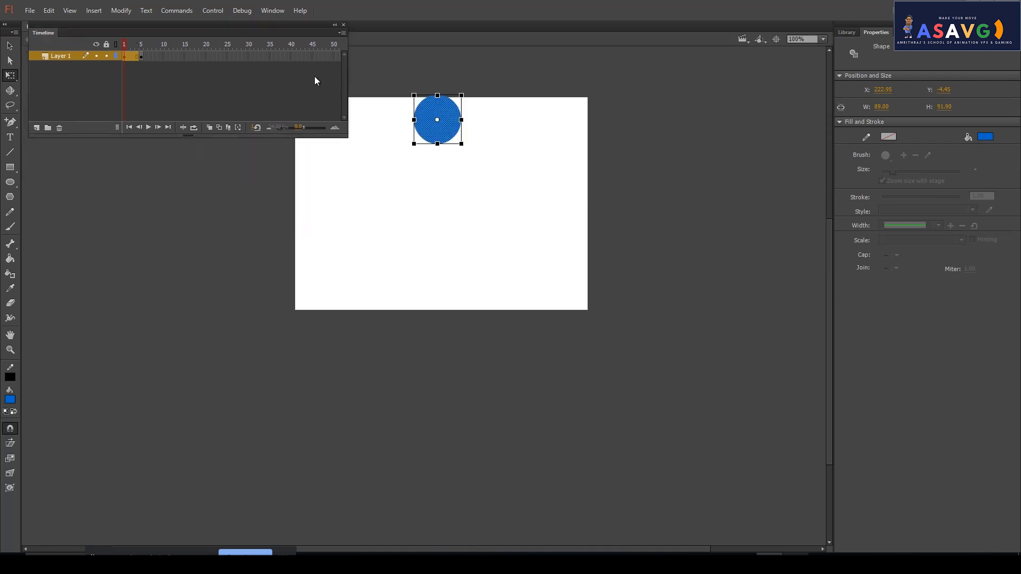
drag(352, 98, 925, 96)
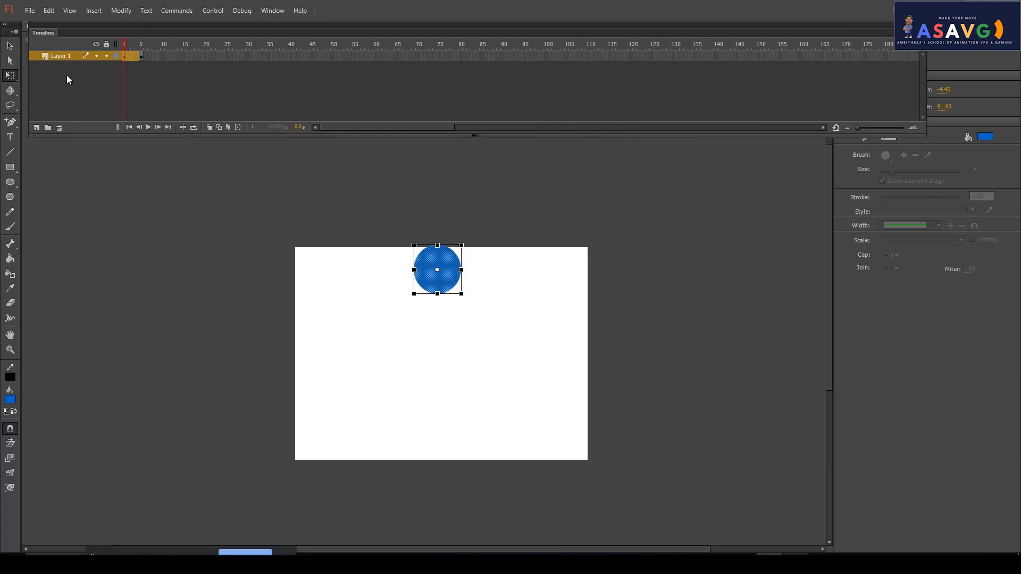
- Place the ball's Free Transform pivot point on its bottom edge at frame 5 and at frame 1
click(142, 57)
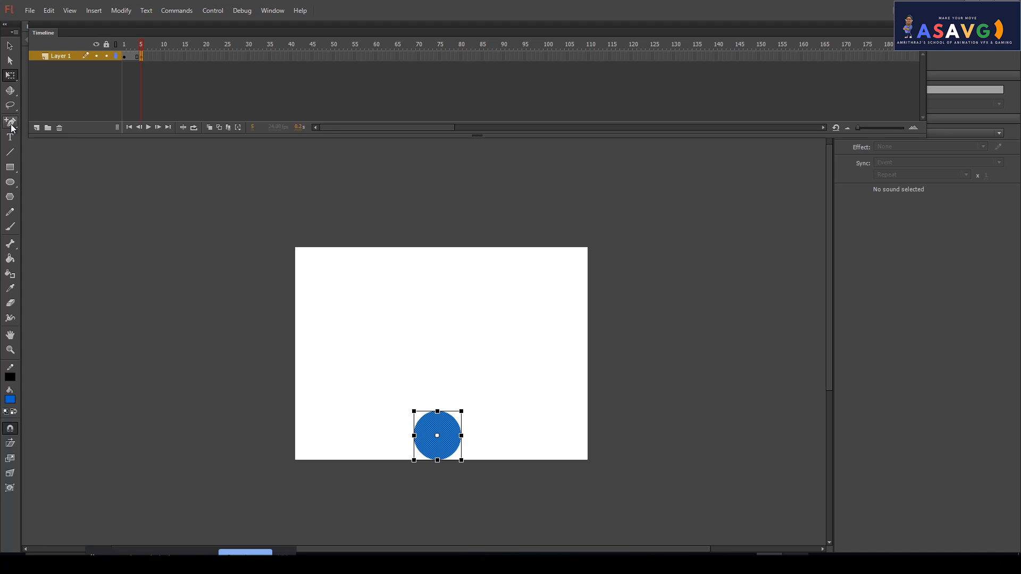
click(10, 77)
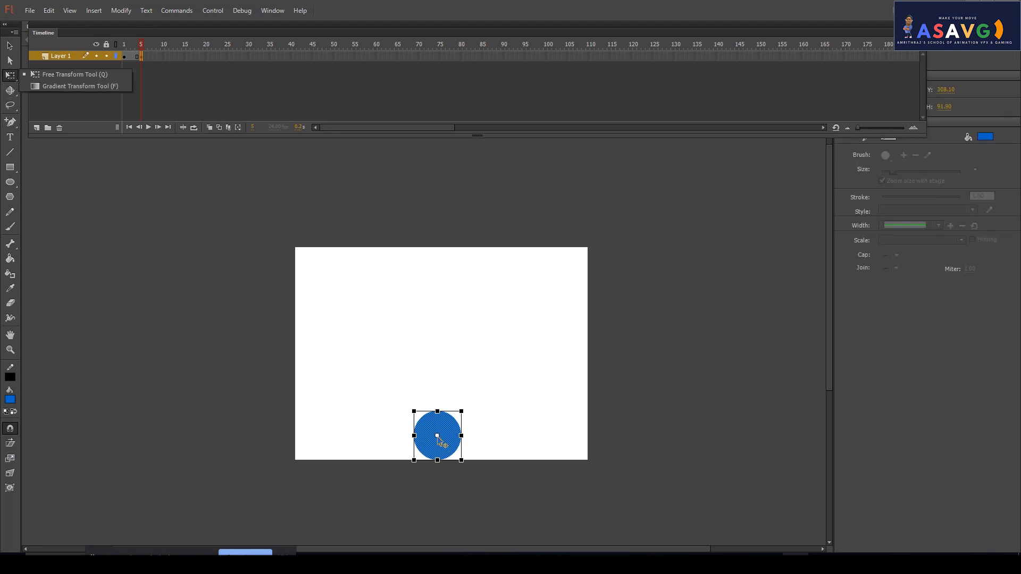
click(438, 436)
drag(437, 436, 438, 464)
drag(142, 49, 125, 47)
click(456, 277)
drag(436, 271, 439, 295)
- Squash the ball on frame 5 down against the stage's bottom edge to about 34.75 px high
drag(135, 45, 141, 46)
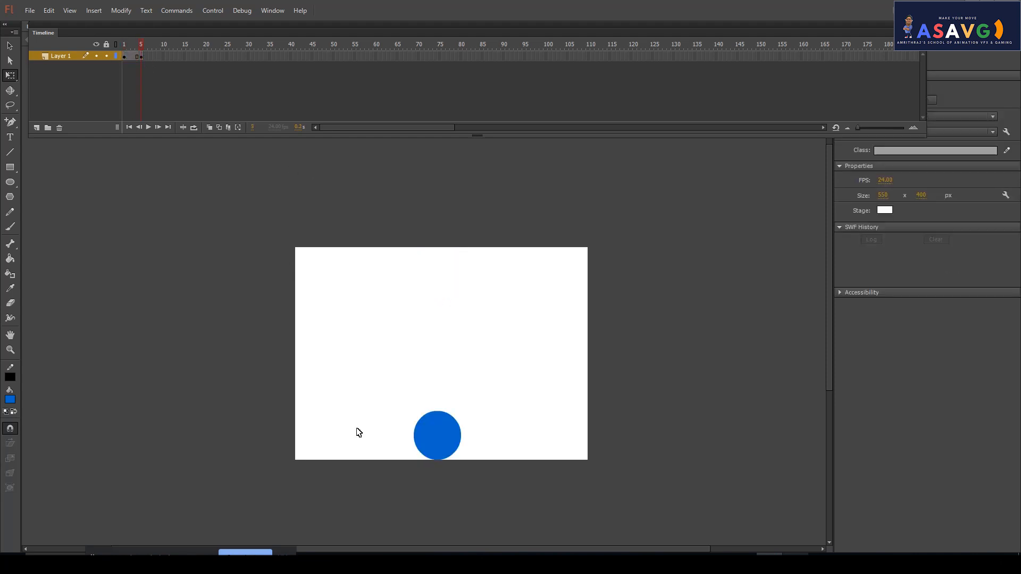
click(423, 439)
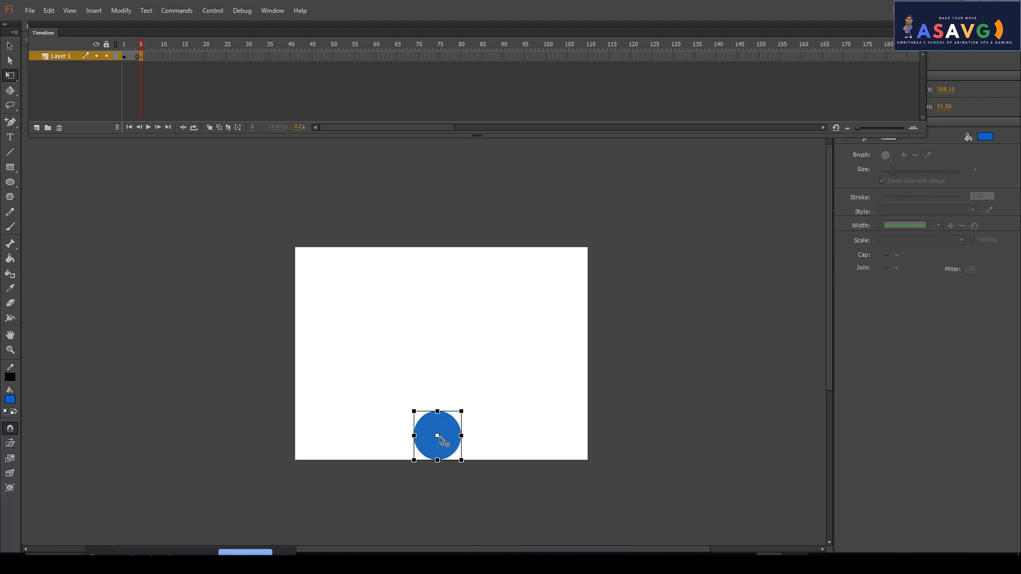
drag(437, 412, 437, 442)
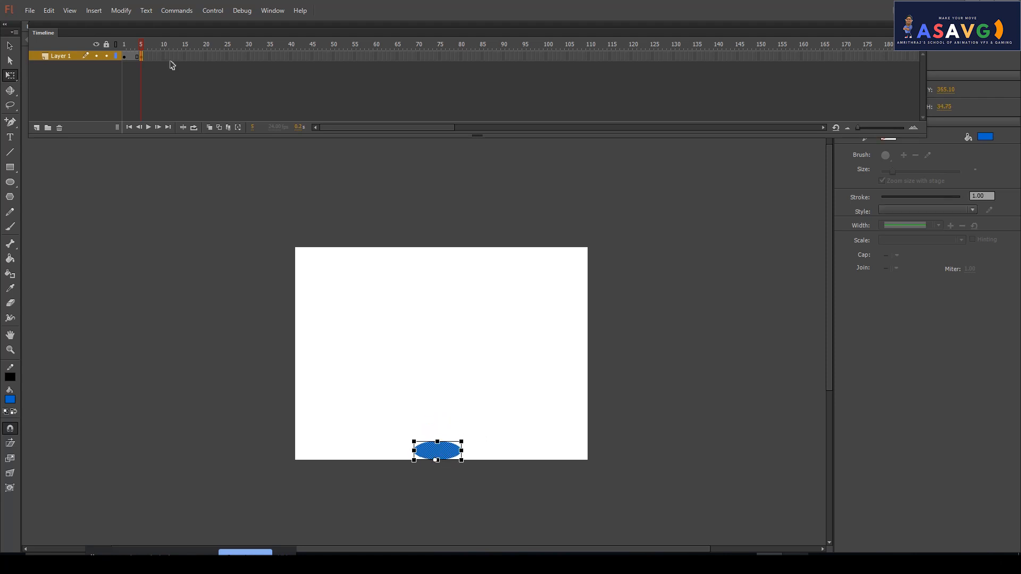
- Deselect and reselect the squashed ball on frame 5, setting its pivot point on the bottom edge
mouse_move(141, 50)
mouse_down()
mouse_move(122, 47)
mouse_move(149, 47)
mouse_up()
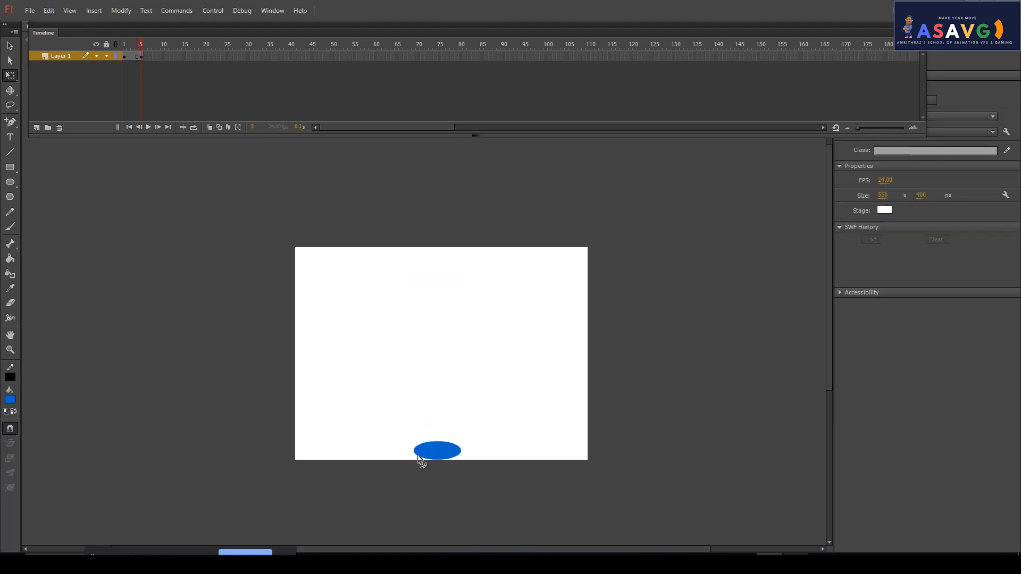
drag(437, 451, 437, 460)
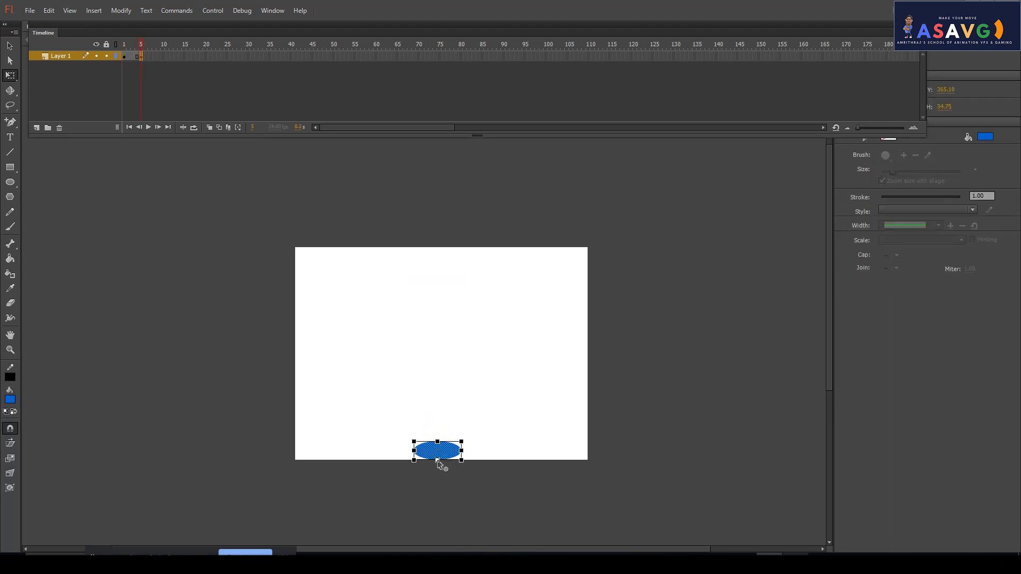
drag(137, 43, 161, 62)
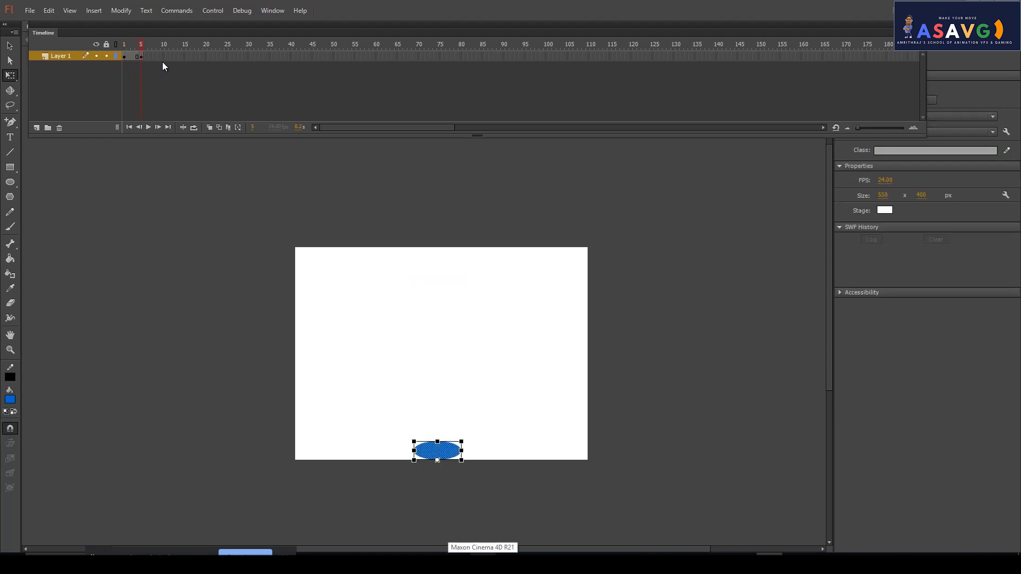
click(450, 448)
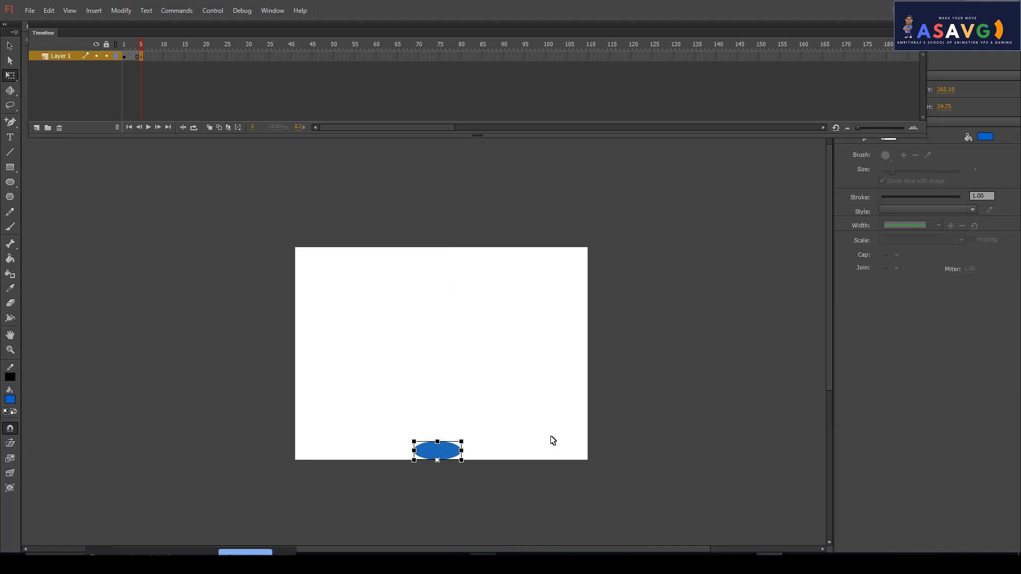
key(ctrl+=)
drag(535, 409, 505, 528)
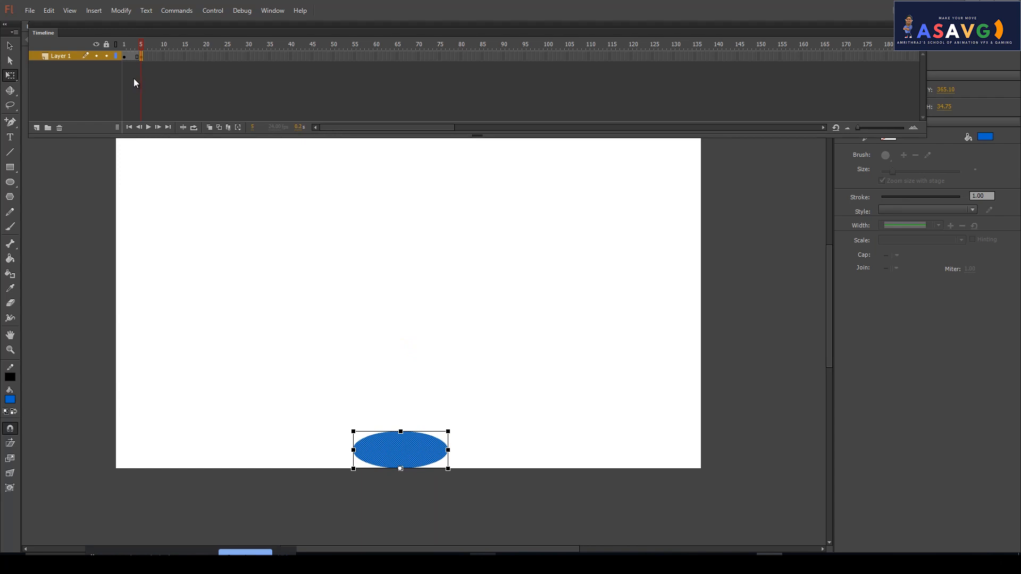
- Reselect the flattened ball so its pivot resets, and place the pivot back on the bottom edge
click(132, 47)
click(141, 54)
click(362, 249)
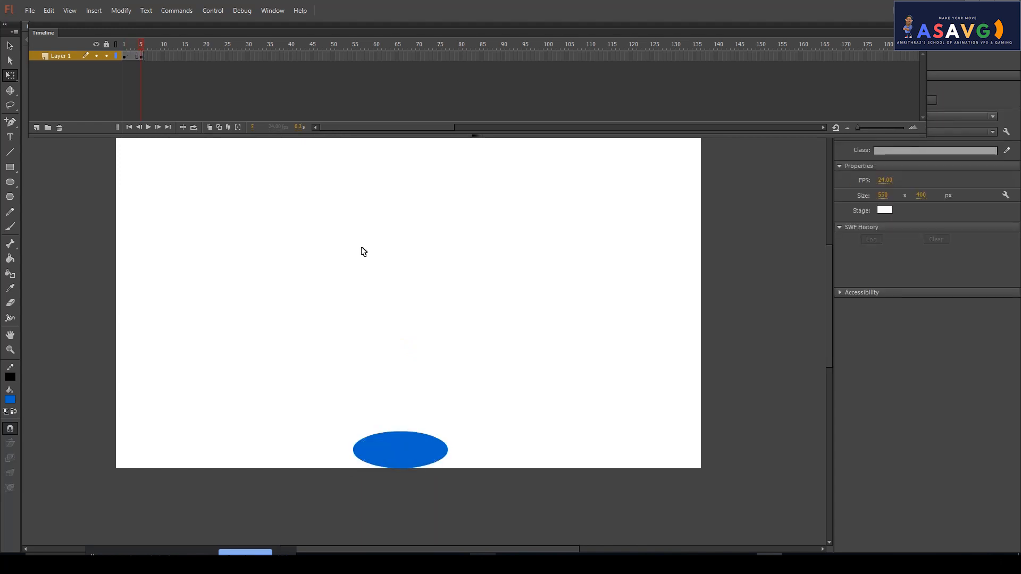
click(387, 462)
click(141, 57)
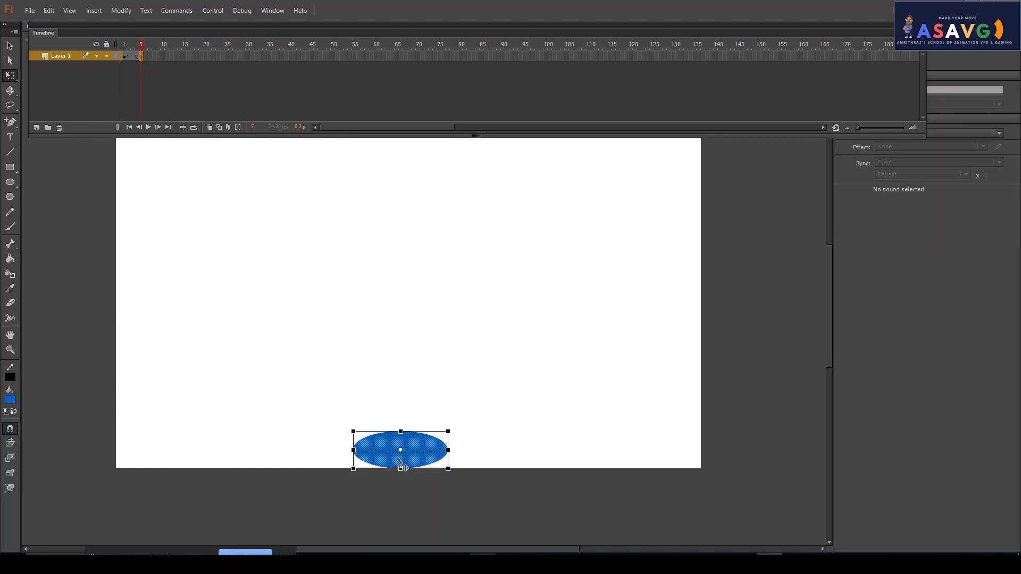
drag(401, 450, 401, 469)
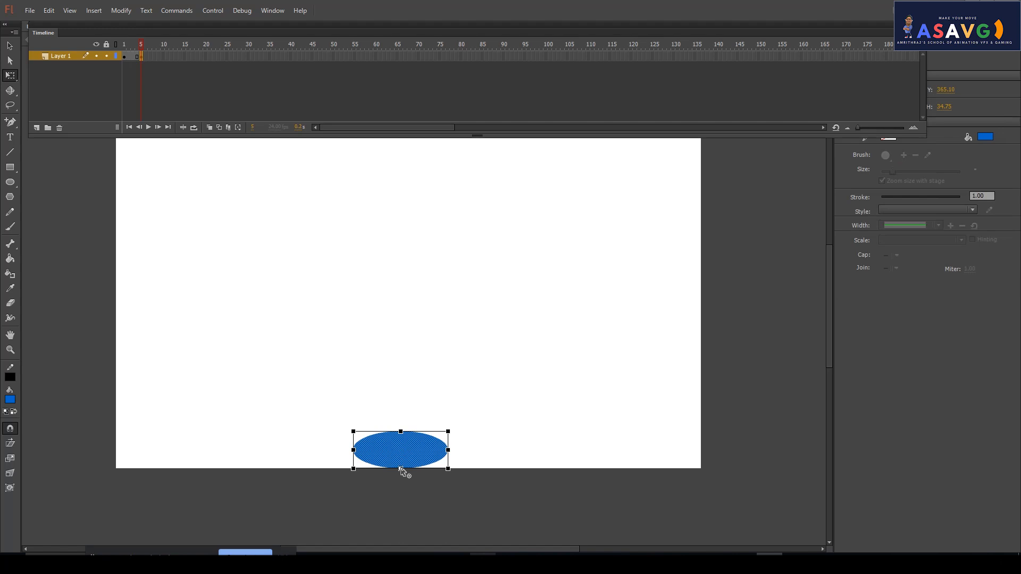
click(146, 46)
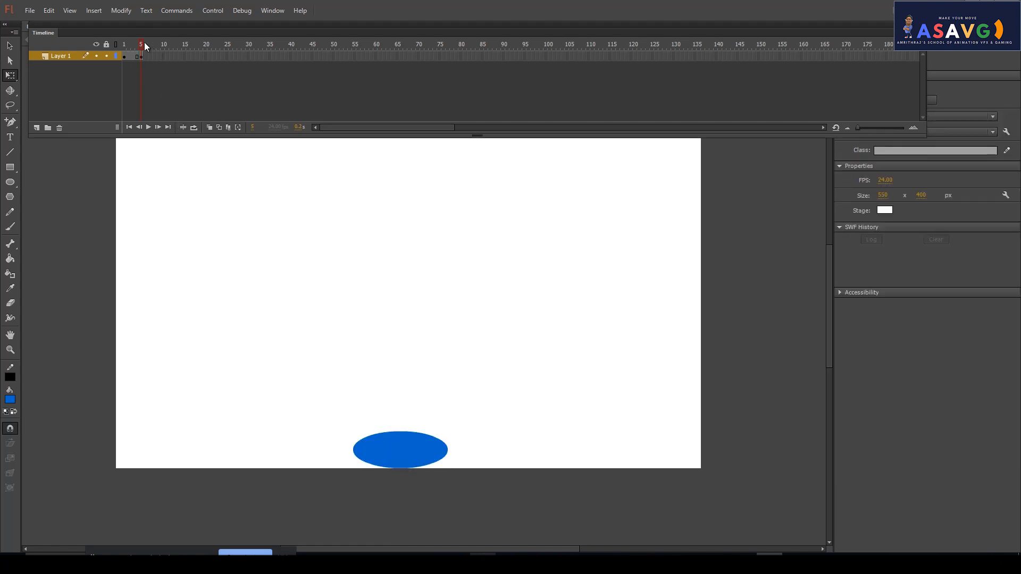
- Set the pivot on the ball's bottom edge, stretch the ball to about 136.25 px high, and undo the stretch
click(154, 56)
click(405, 458)
drag(401, 450, 401, 468)
drag(403, 430, 401, 324)
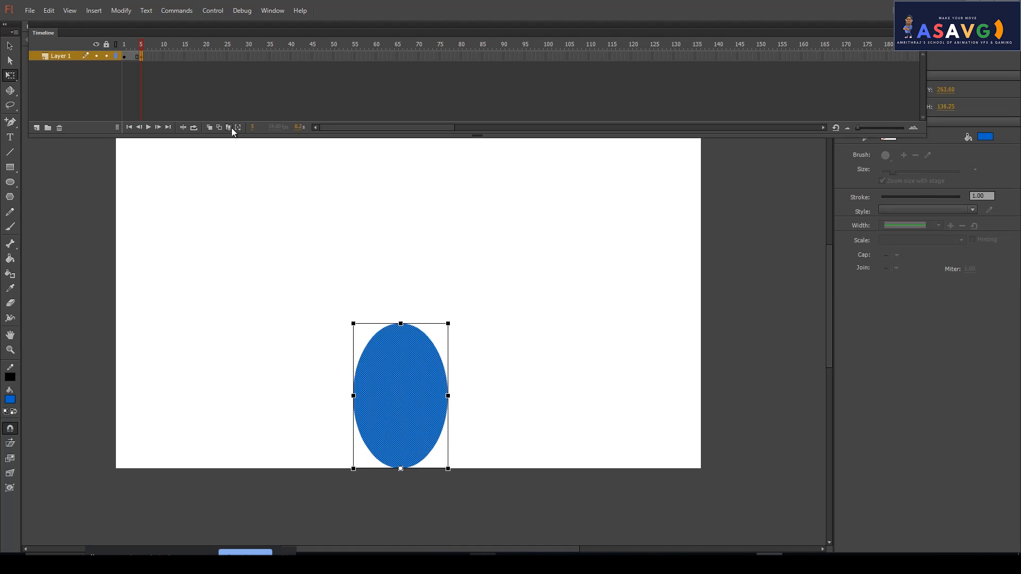
key(ctrl+z)
- Stretch the squashed ball on frame 5 upward to about 106.25 px high and undo it
click(158, 58)
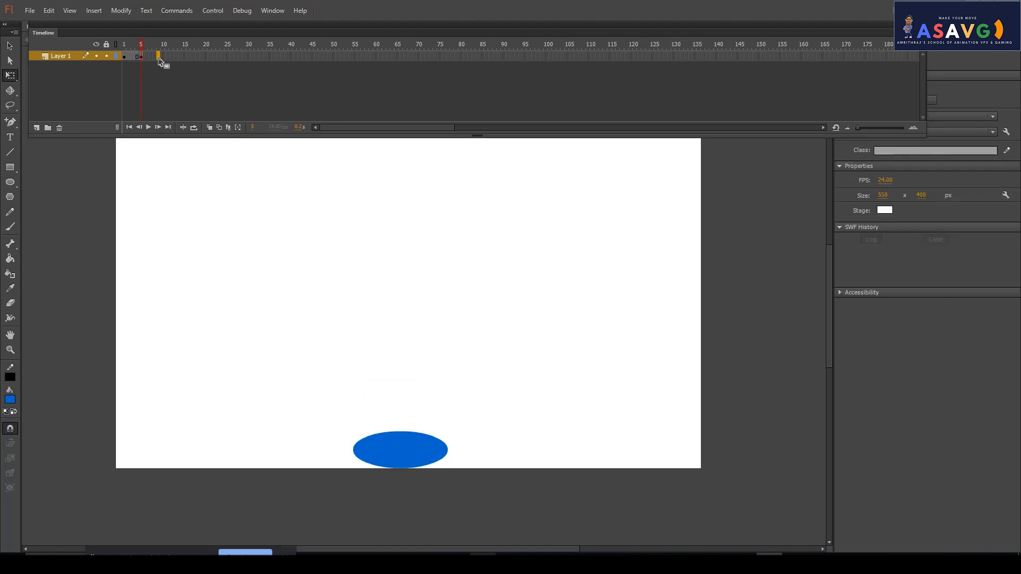
click(413, 460)
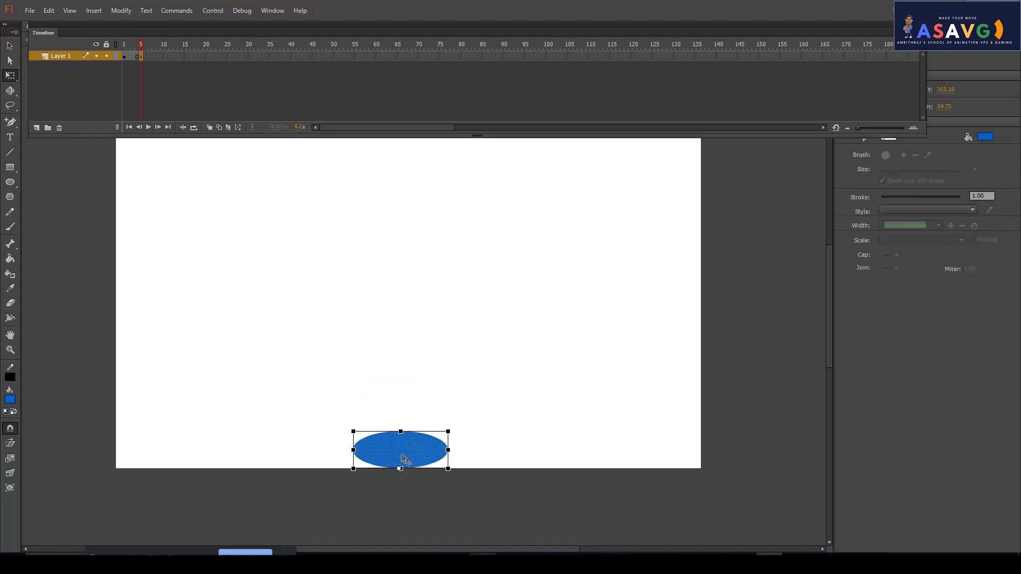
drag(400, 431, 400, 355)
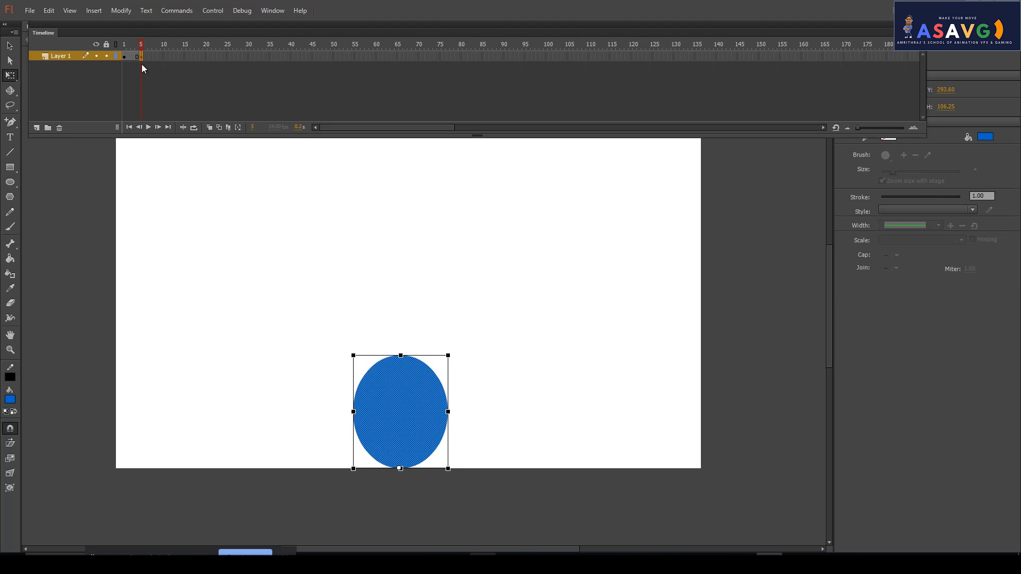
key(ctrl+z)
- Insert a keyframe at frame 9 of Layer 1
click(158, 57)
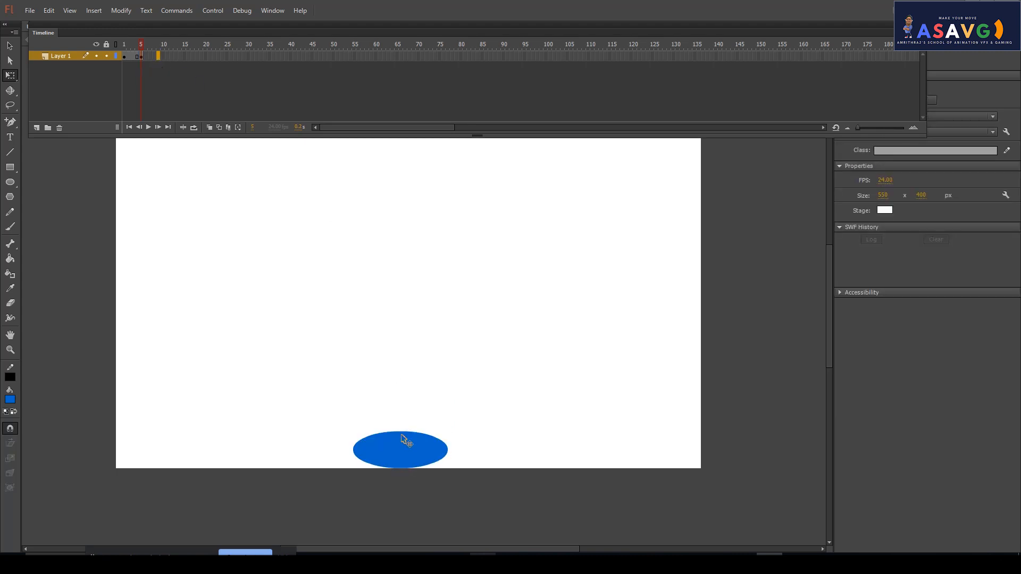
click(402, 436)
click(158, 57)
click(420, 455)
click(155, 56)
right_click(159, 58)
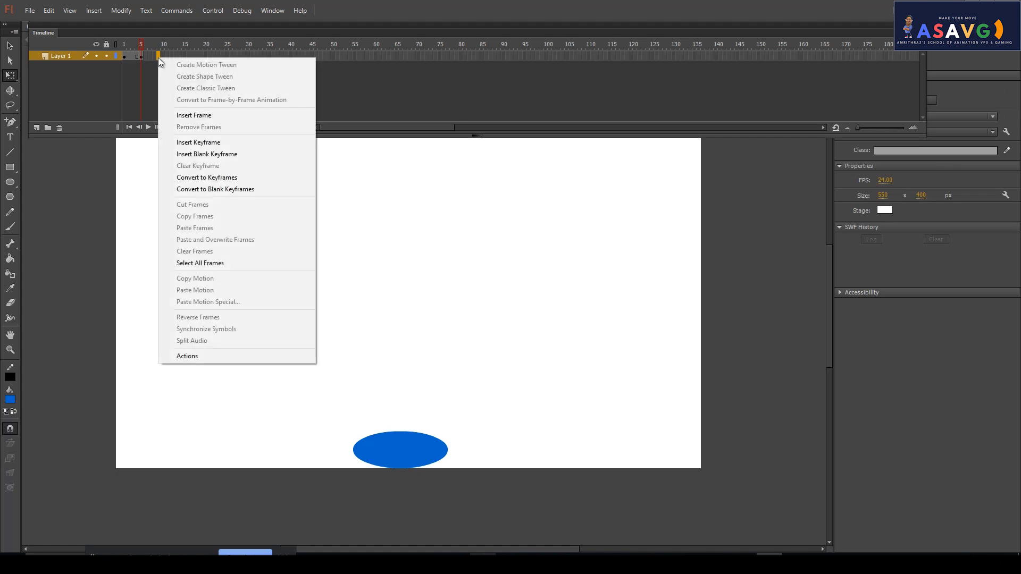
click(196, 142)
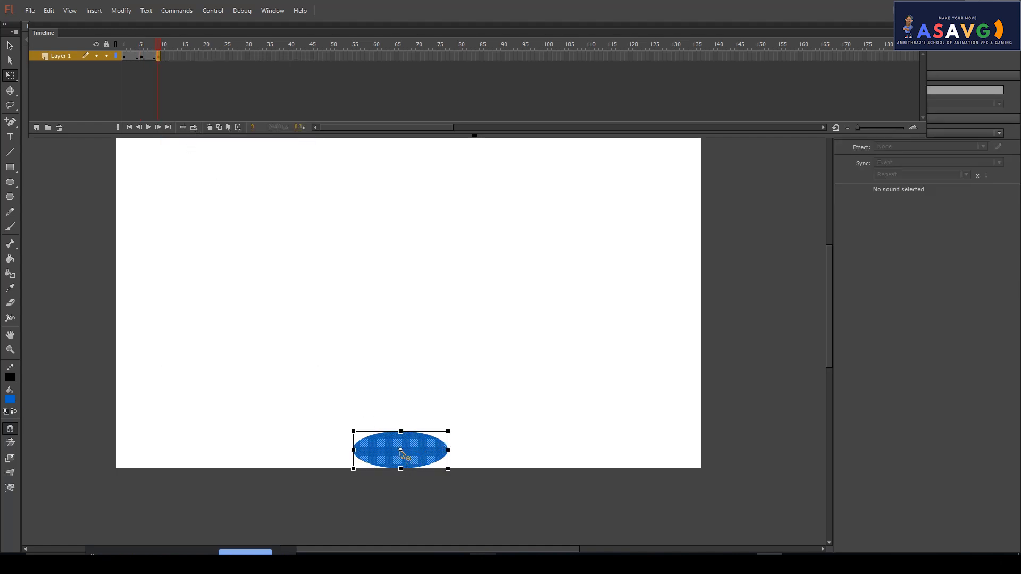
- Stretch the squashed ball on frame 9 upward into a slightly tall oval resting on the stage's bottom edge
drag(400, 430, 391, 359)
drag(161, 43, 175, 94)
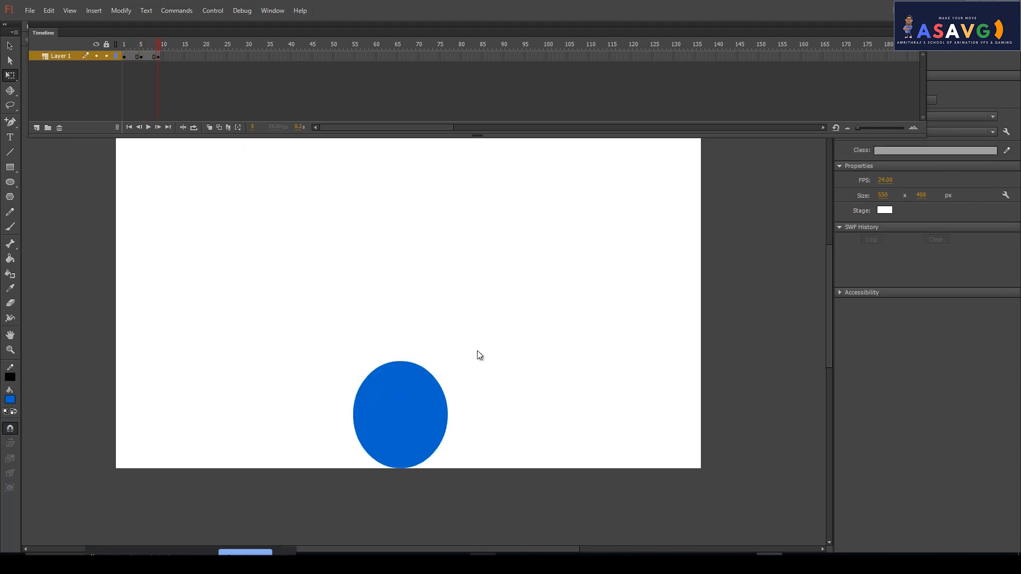
scroll(478, 355, up, 3)
key(ctrl+1)
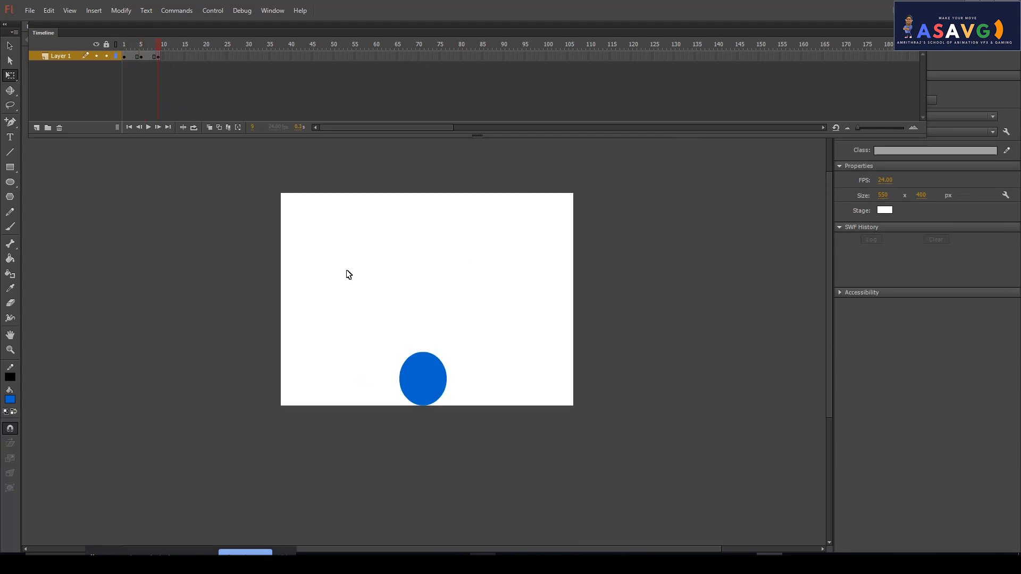
- Scrub through frames 1 to 9 and clear the keyframes at frames 5 and 9 of Layer 1
drag(118, 60, 158, 51)
click(126, 59)
click(139, 56)
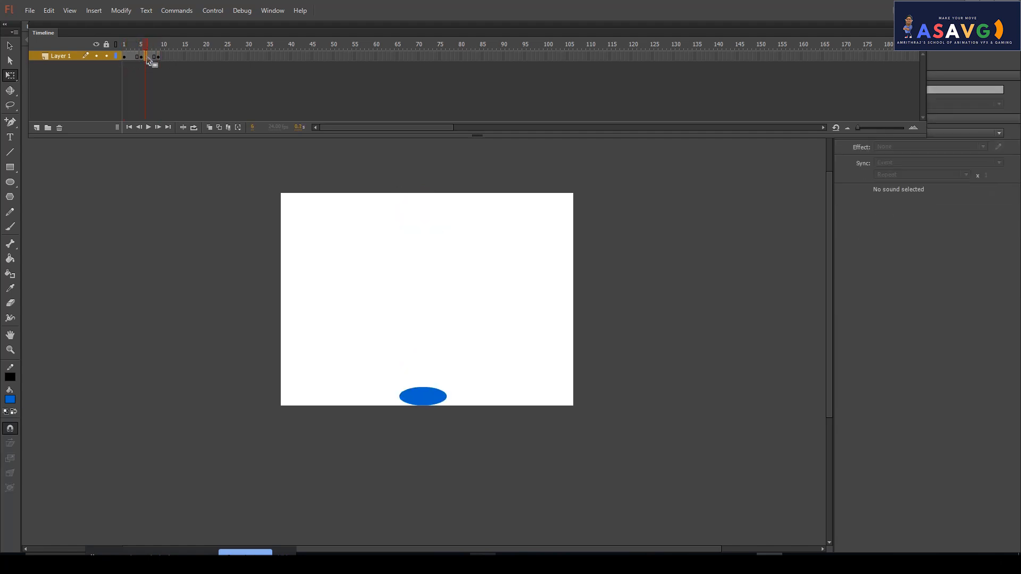
drag(139, 56, 159, 57)
right_click(156, 59)
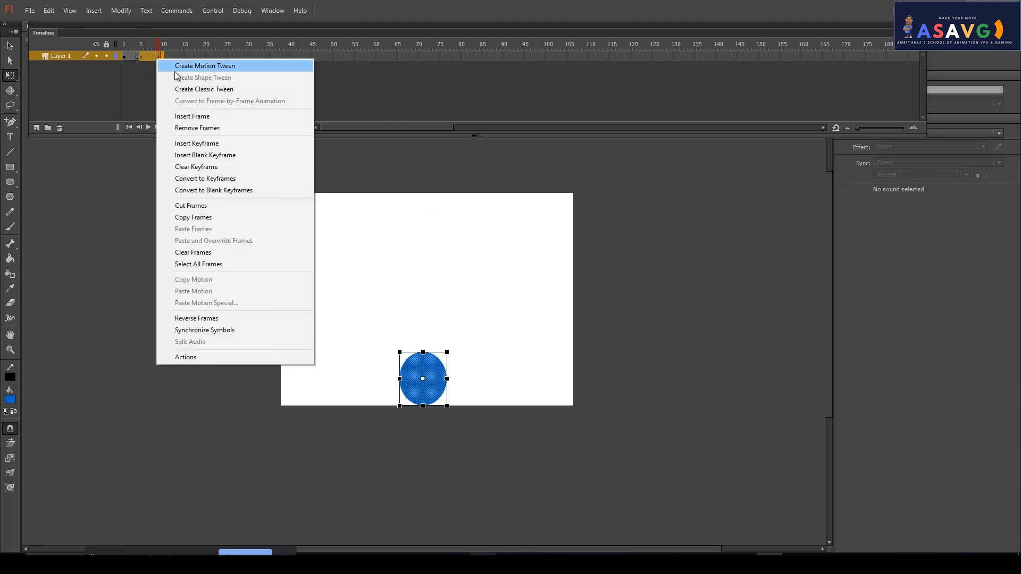
click(212, 167)
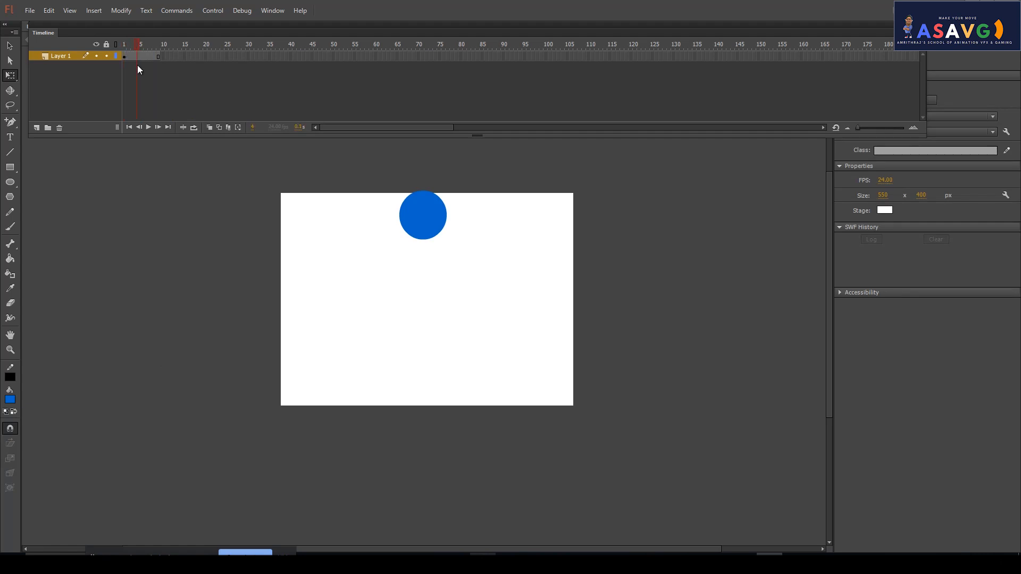
- Select the ball near the stage's top edge and place its pivot point at its bottom edge
click(437, 234)
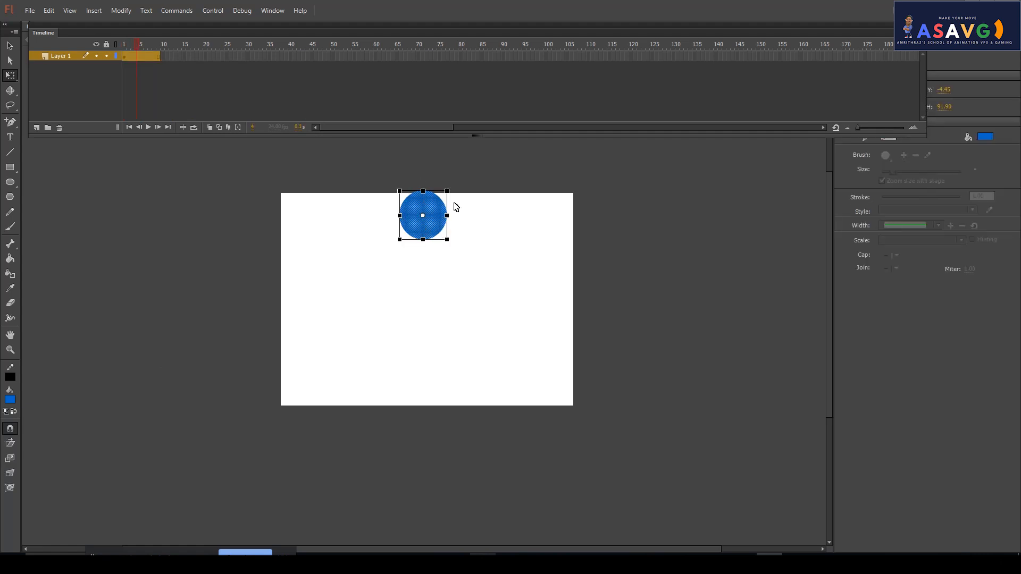
drag(424, 217, 426, 242)
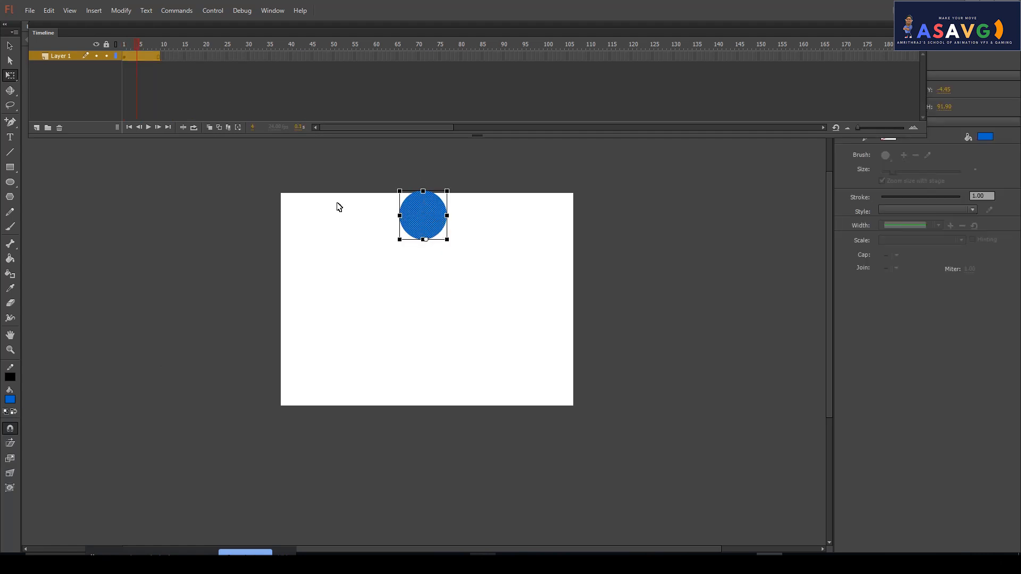
- Insert a keyframe at frame 5 and move its ball down to the stage's bottom edge, at about Y 308.1
click(139, 46)
right_click(139, 53)
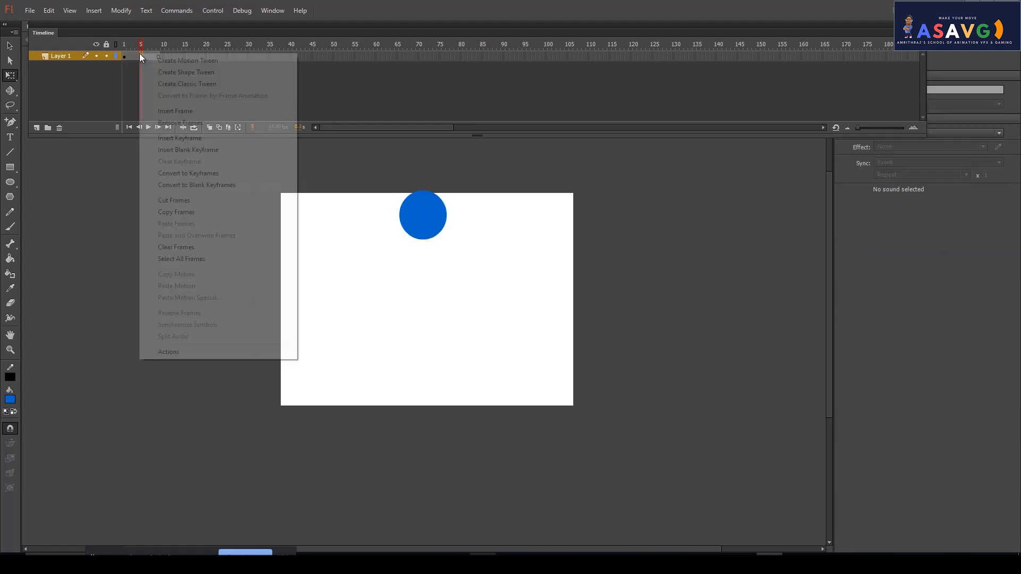
click(180, 139)
drag(432, 234, 433, 398)
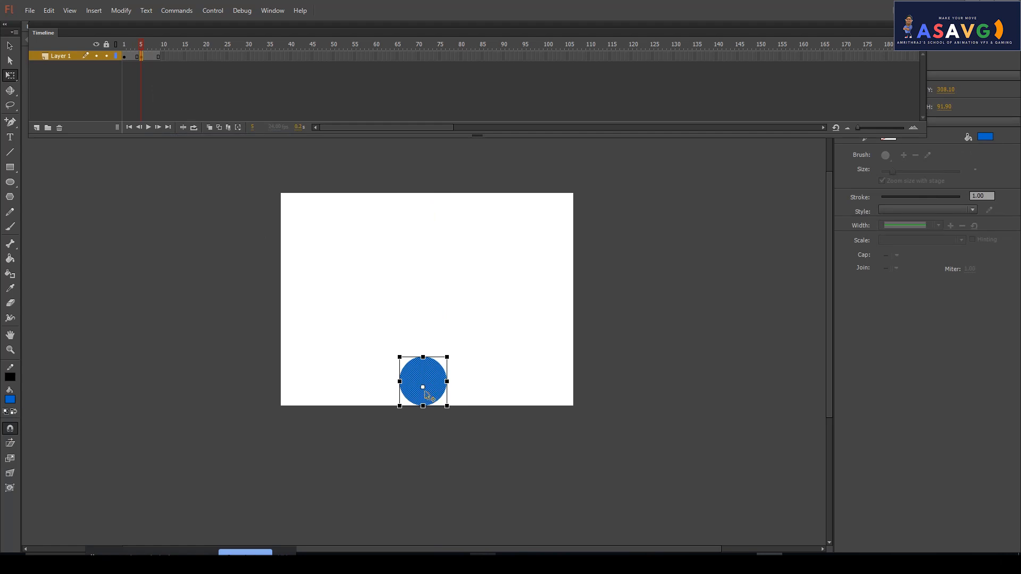
- Scrub back through the first frames and insert a keyframe at frame 9 of Layer 1
click(123, 43)
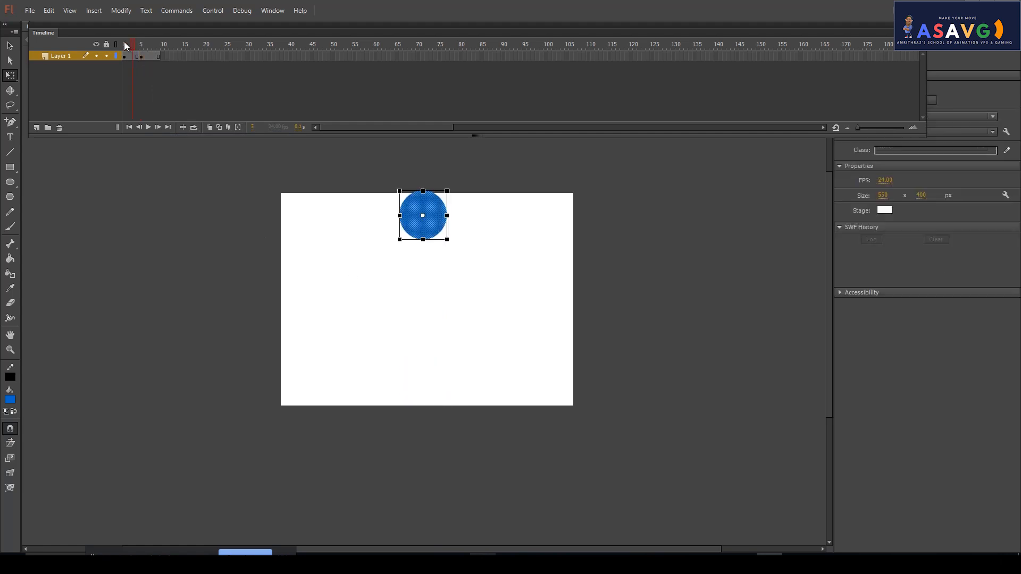
click(148, 43)
click(159, 42)
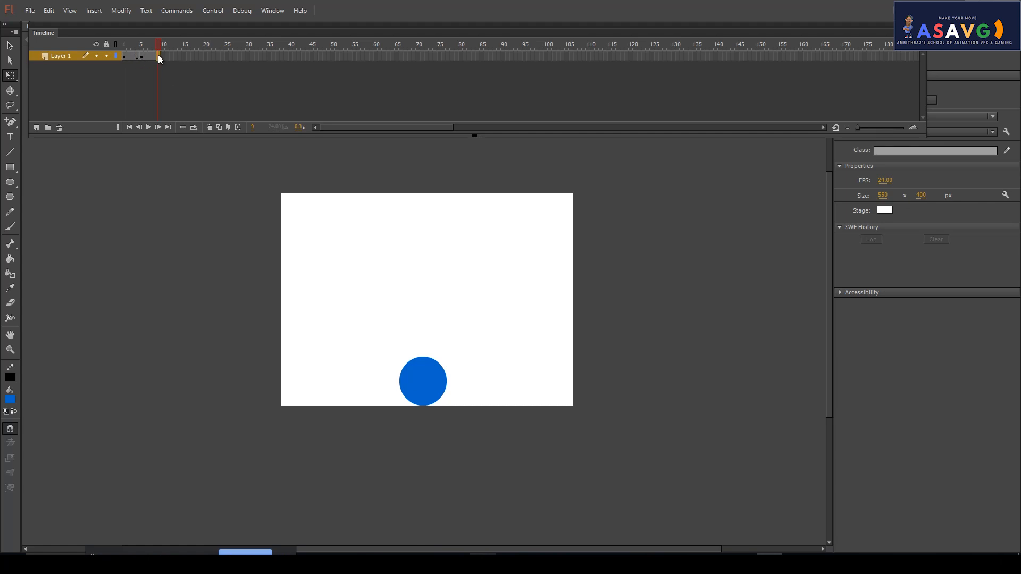
right_click(158, 55)
click(208, 140)
- Review the drop across frames 1 to 9 and insert a keyframe at frame 14 of Layer 1
click(122, 44)
drag(122, 44, 155, 58)
click(121, 47)
drag(120, 46, 118, 44)
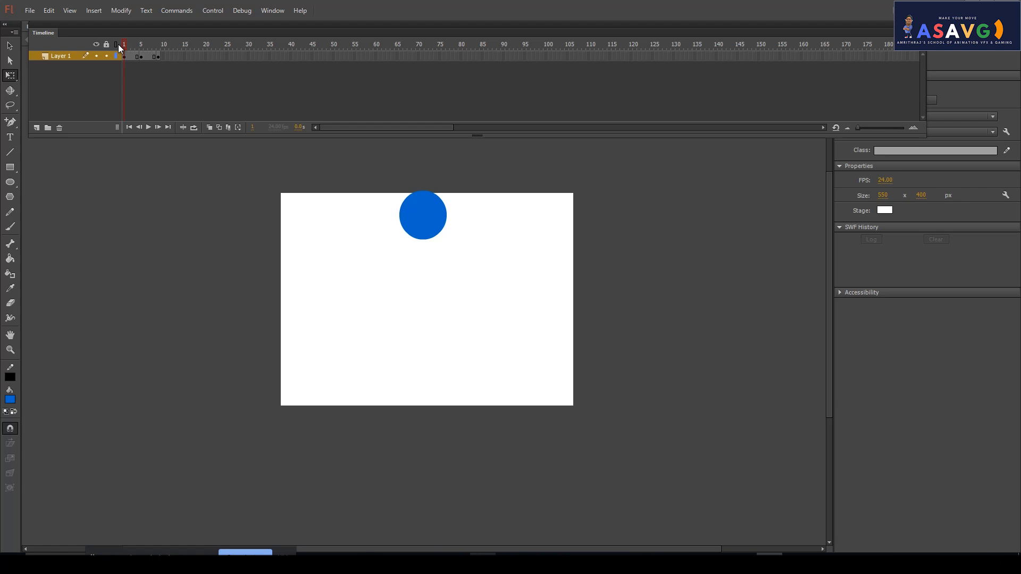
drag(131, 46, 171, 44)
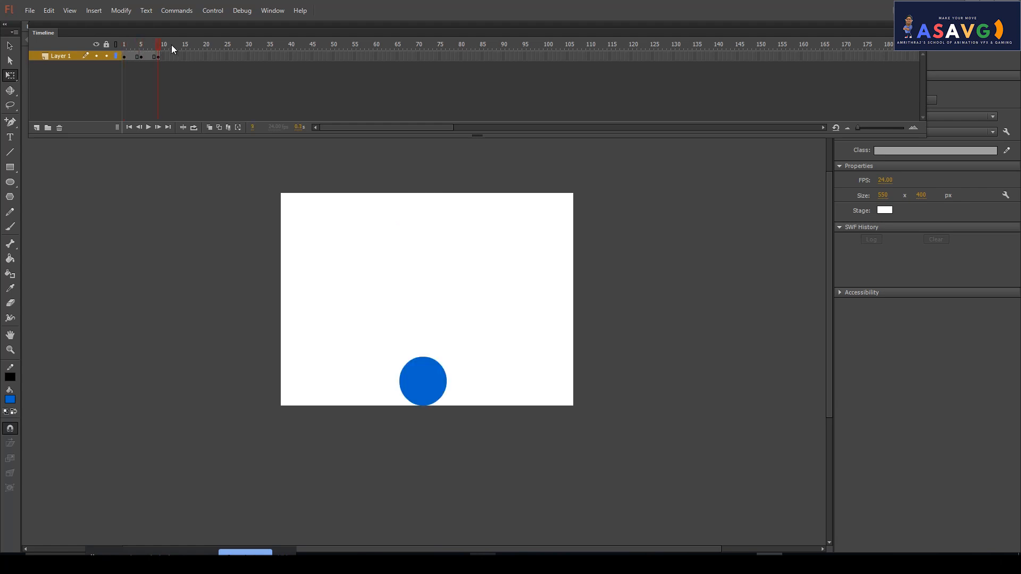
click(180, 56)
right_click(180, 57)
click(242, 143)
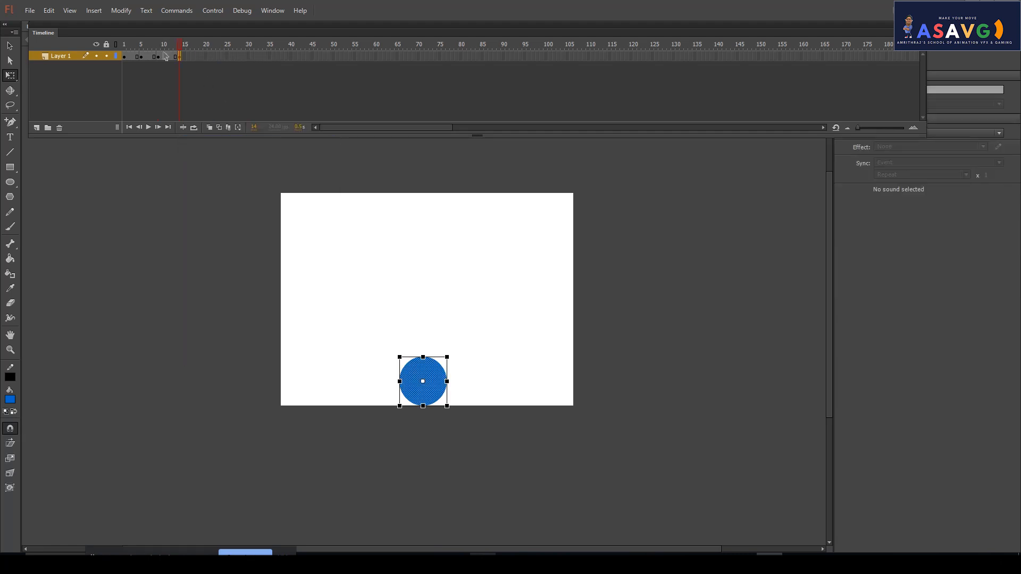
- Select the ball on frame 5 and place its pivot point at its bottom edge
drag(183, 47, 125, 53)
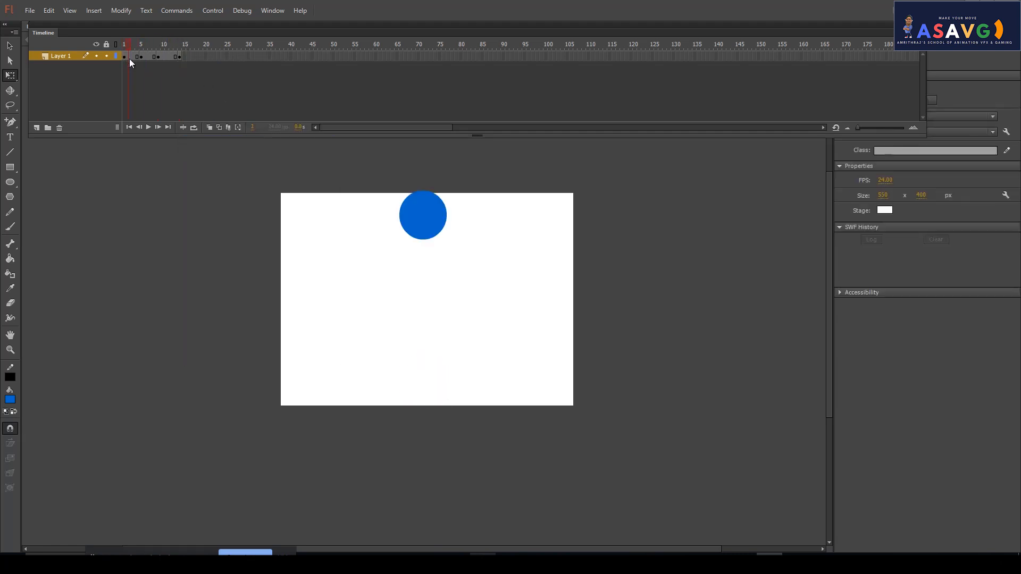
click(142, 57)
click(414, 375)
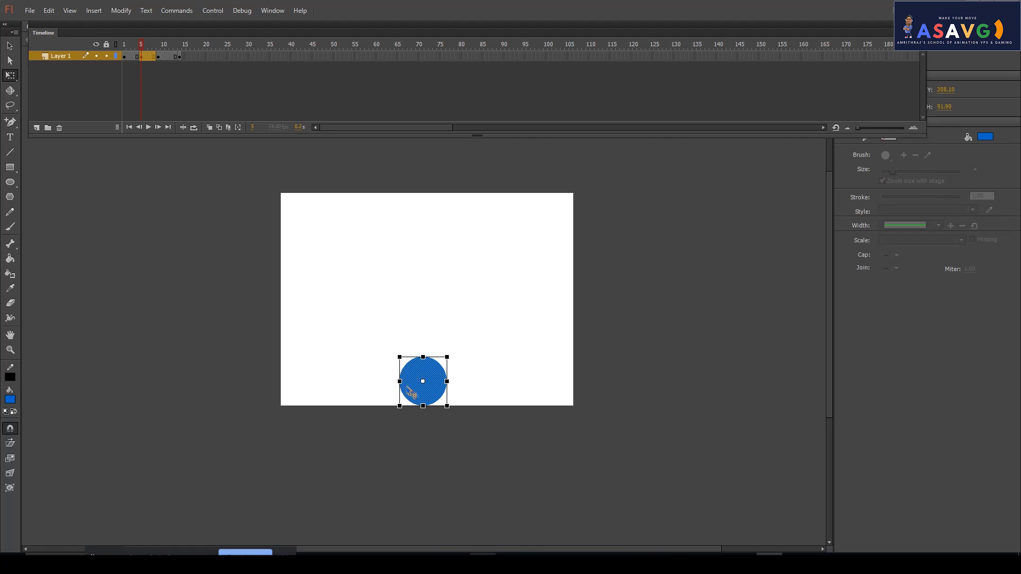
drag(423, 381, 426, 406)
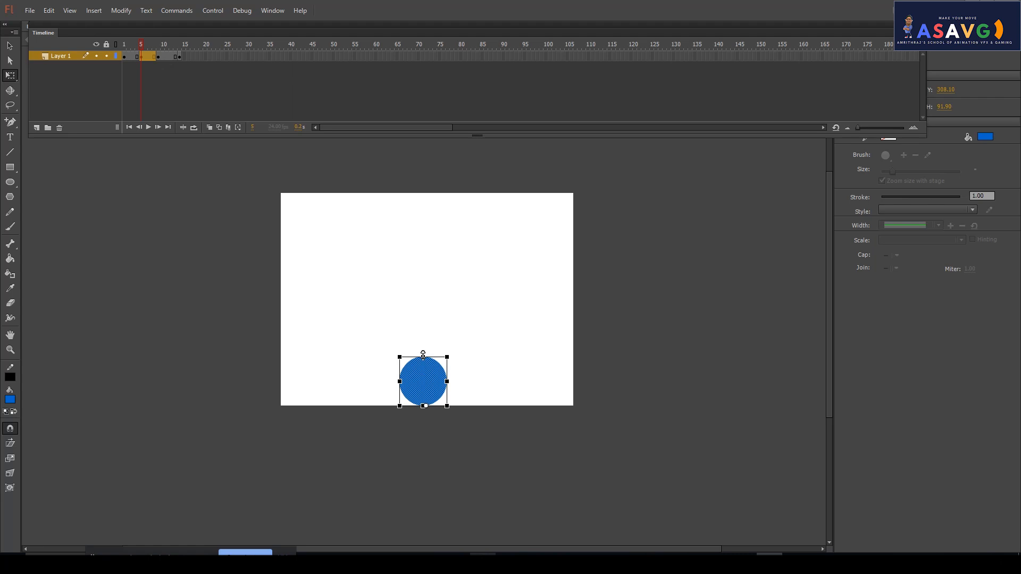
- Squash the ball on frame 9 from a bottom-edge pivot into a flat oval about 35 px high, resting on the stage's bottom edge
mouse_move(142, 47)
mouse_down()
mouse_move(132, 42)
mouse_move(159, 46)
mouse_up()
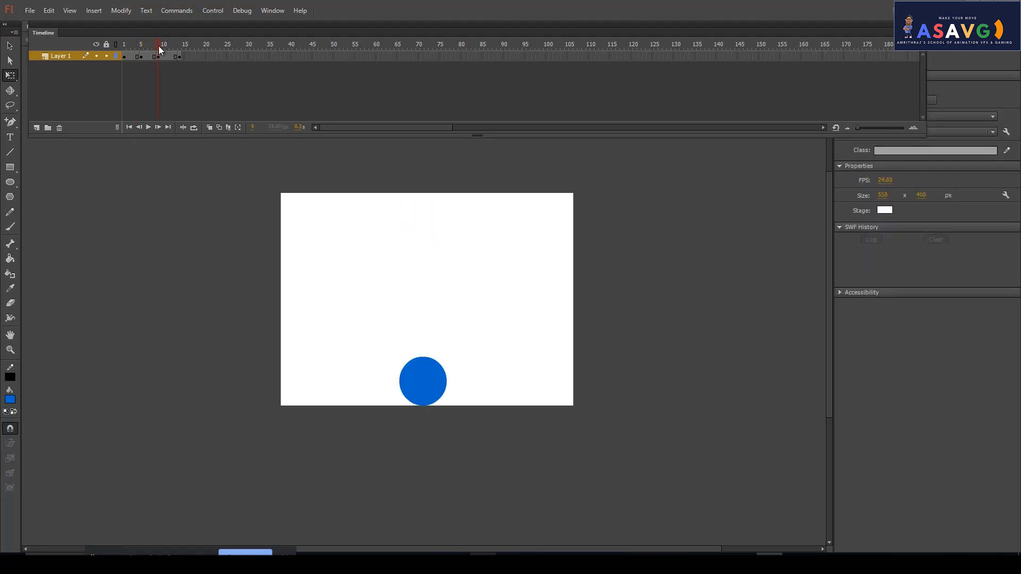
click(429, 365)
drag(423, 358, 431, 377)
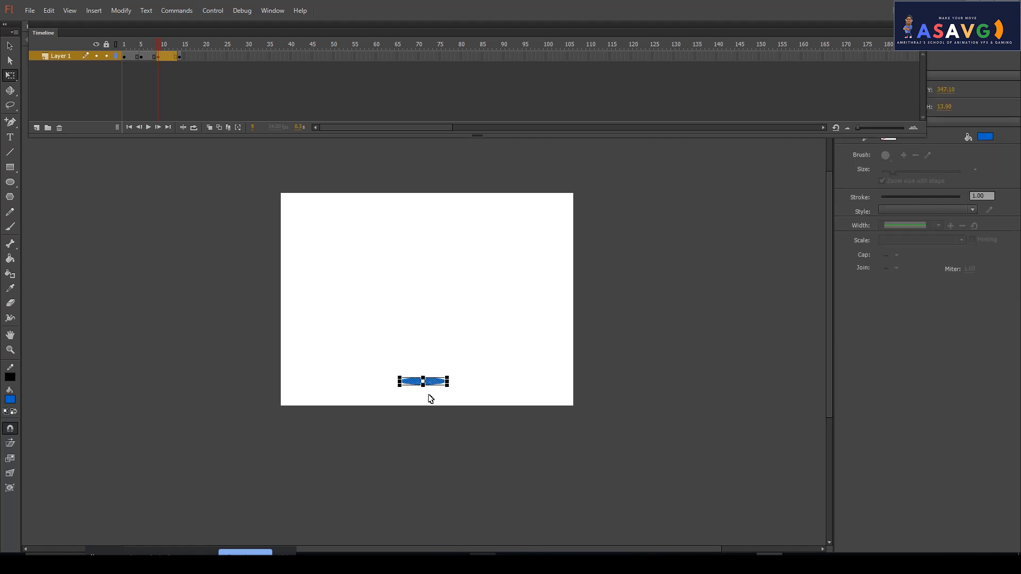
key(ctrl+z)
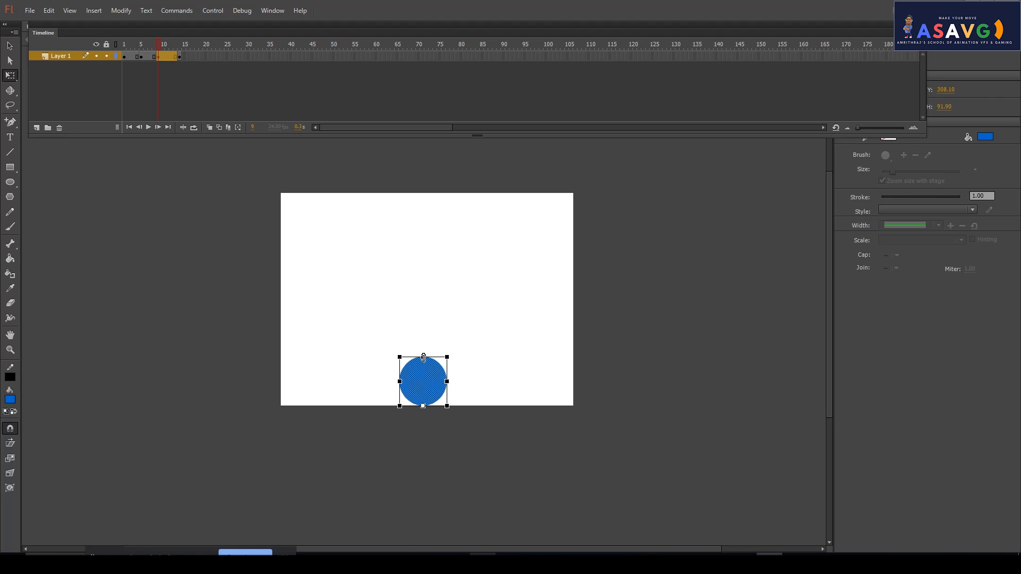
key(ctrl+=)
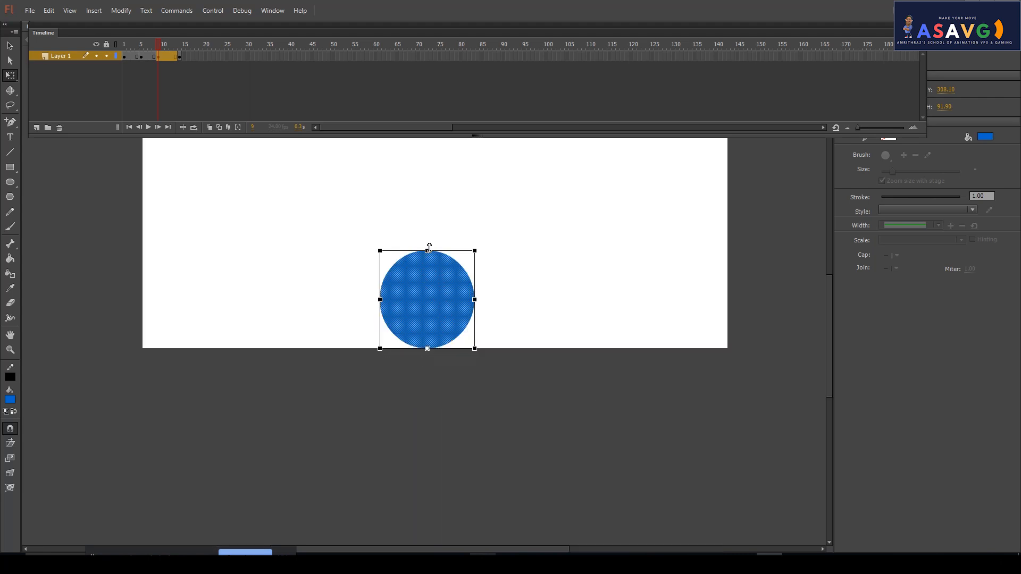
drag(430, 248, 427, 310)
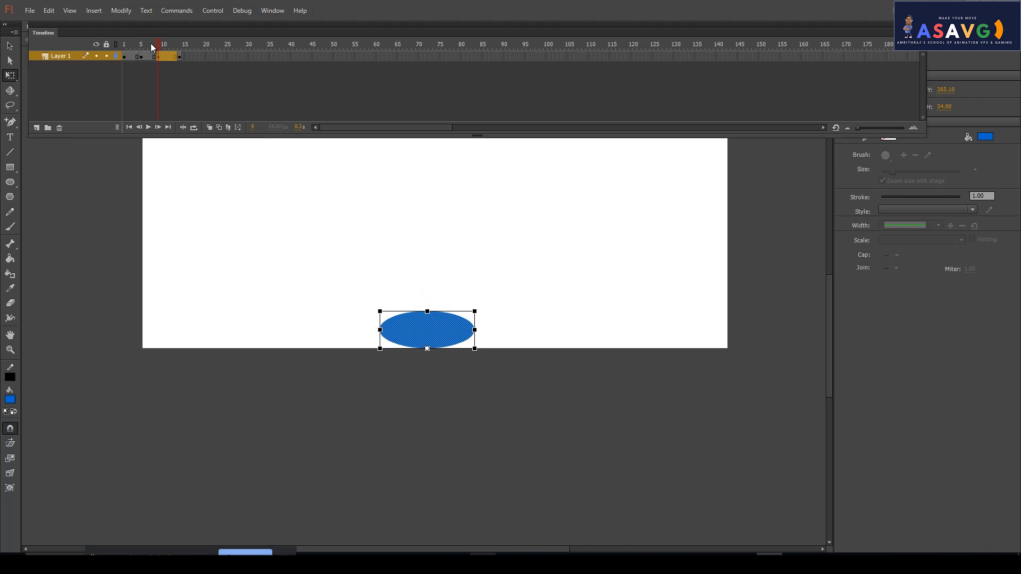
- Scrub through frames 1 to 14 and insert a keyframe at frame 19 of Layer 1
click(129, 45)
drag(129, 47, 180, 59)
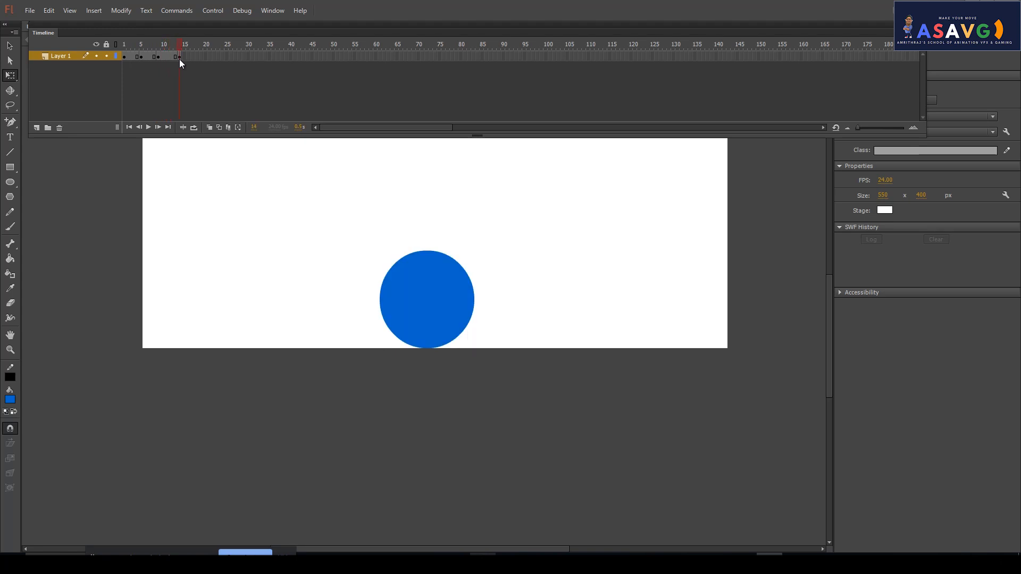
drag(523, 275, 549, 380)
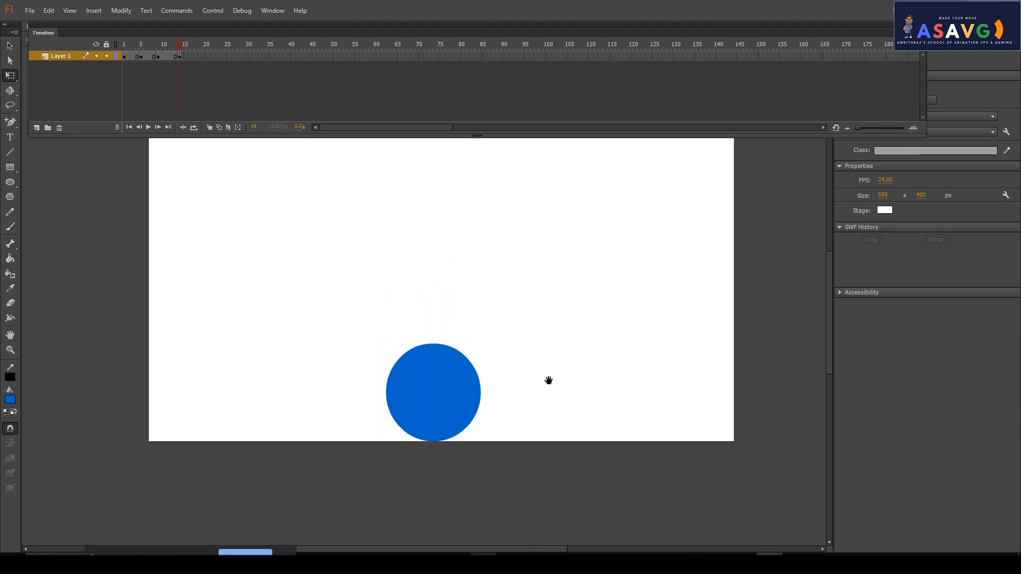
key(ctrl+minus)
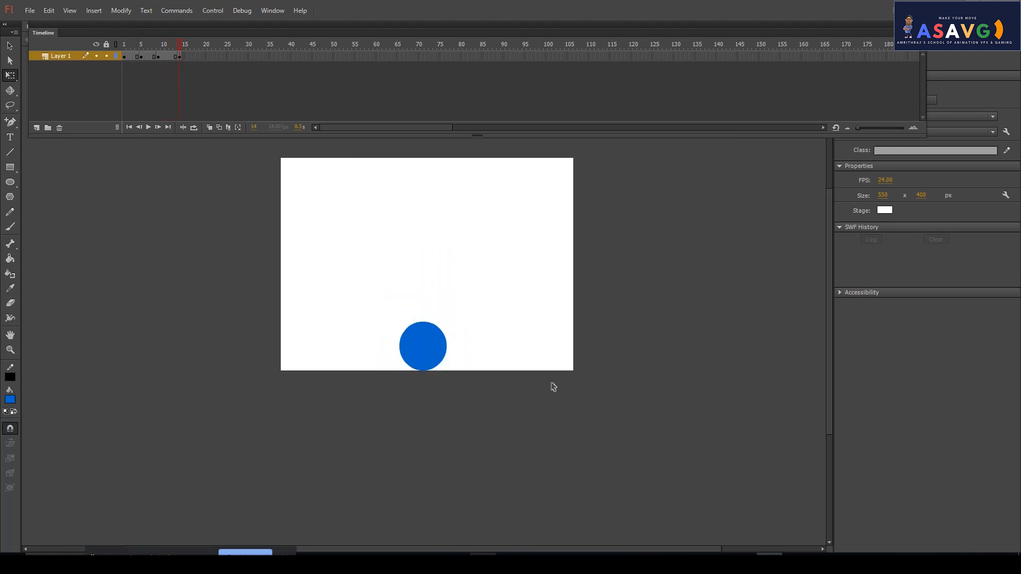
right_click(201, 56)
click(226, 139)
- Stretch the ball on frame 5 upward from its bottom edge into a tall oval about 171 px high
drag(173, 45, 144, 50)
click(10, 76)
click(418, 364)
click(418, 352)
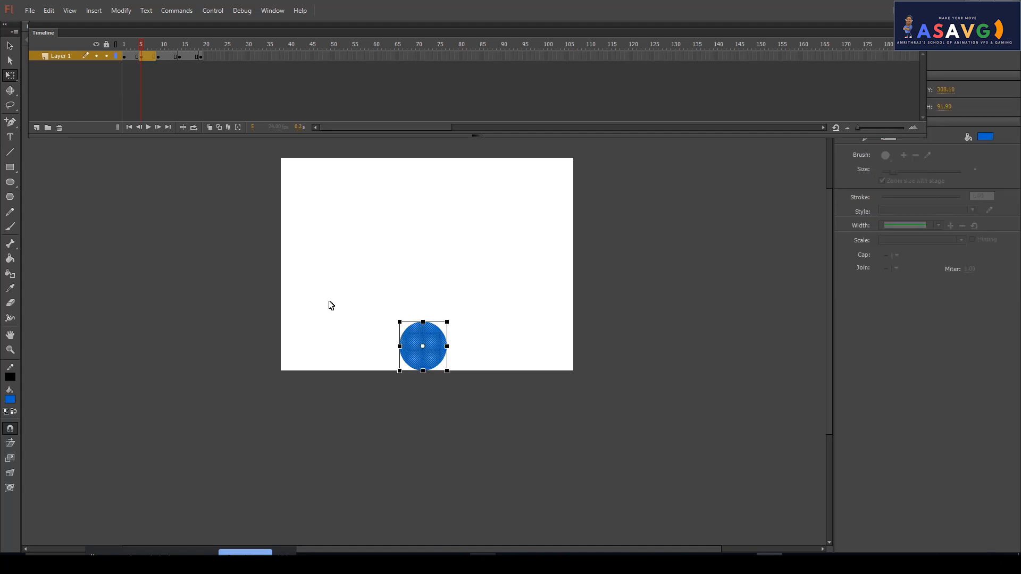
drag(423, 322, 420, 279)
- Stretch the ball on frame 14 upward from a bottom-edge pivot into an oval about 150 px high
drag(144, 44, 180, 47)
click(421, 334)
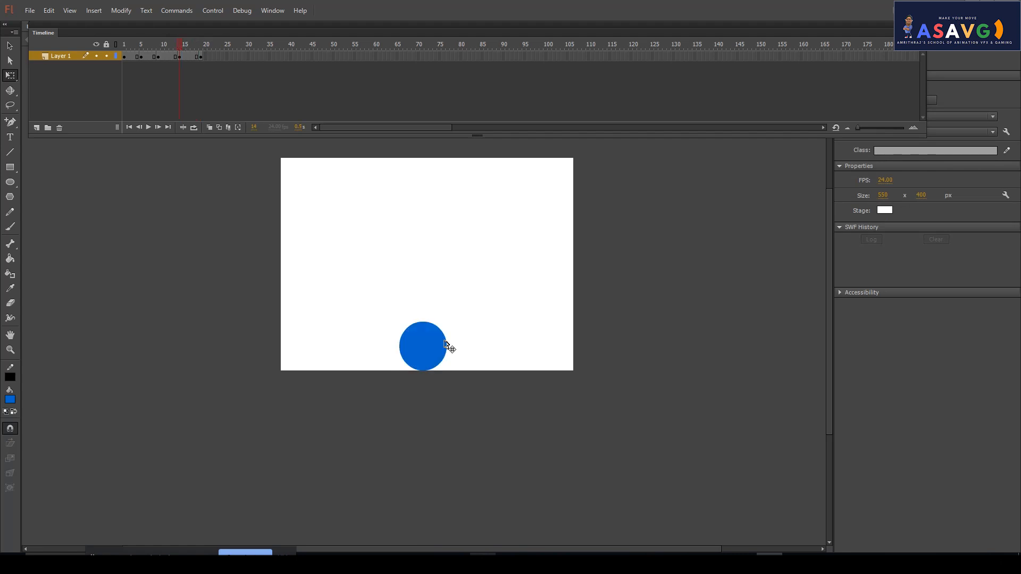
click(424, 346)
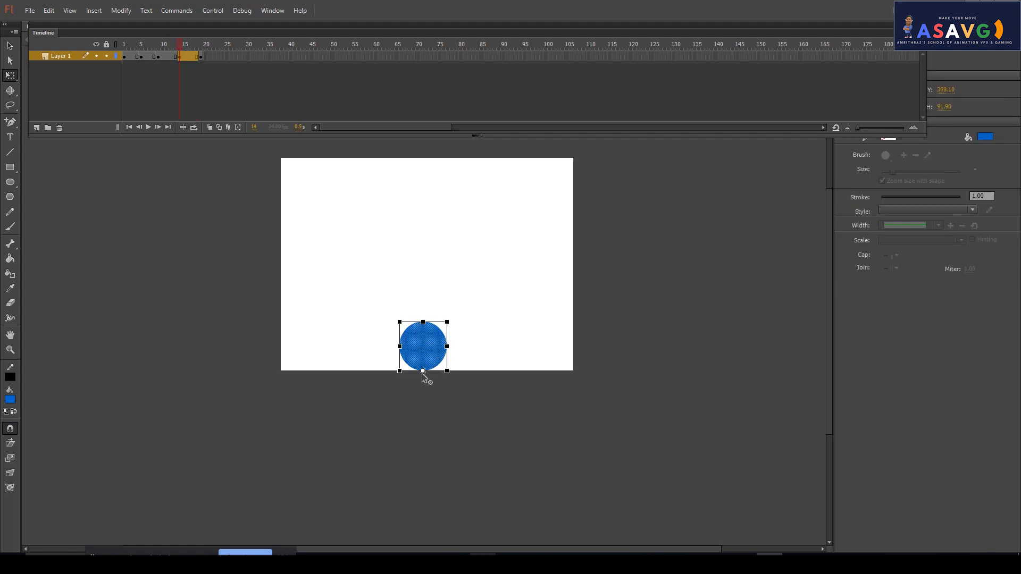
drag(423, 322, 423, 291)
- Scrub back through the stretched frames, play the untweened animation as a test movie and close the preview
drag(179, 45, 139, 70)
key(ctrl+Return)
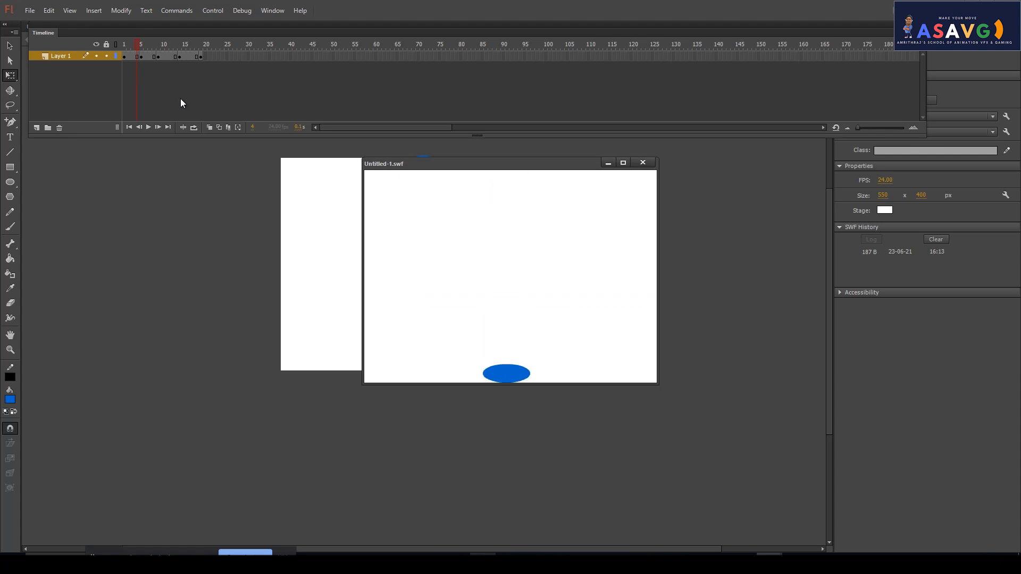
click(643, 163)
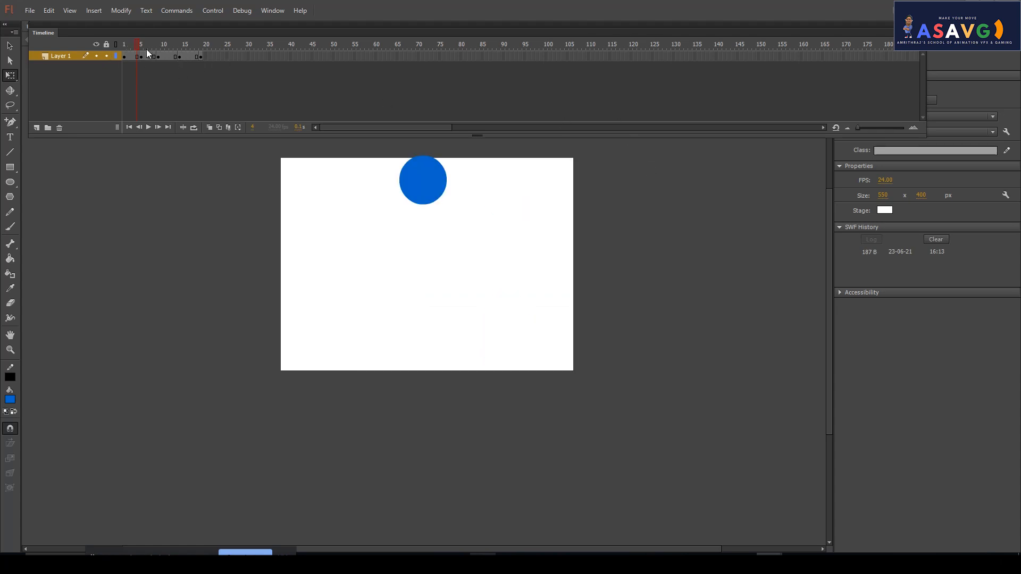
- Create classic tweens across frames 1 to 19 of Layer 1
click(125, 56)
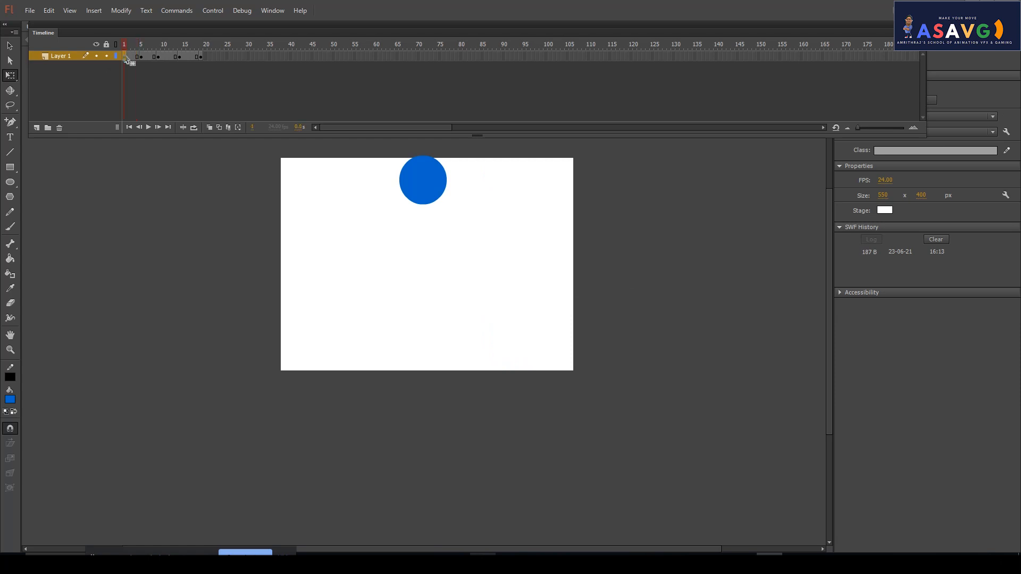
shift+click(202, 57)
right_click(202, 58)
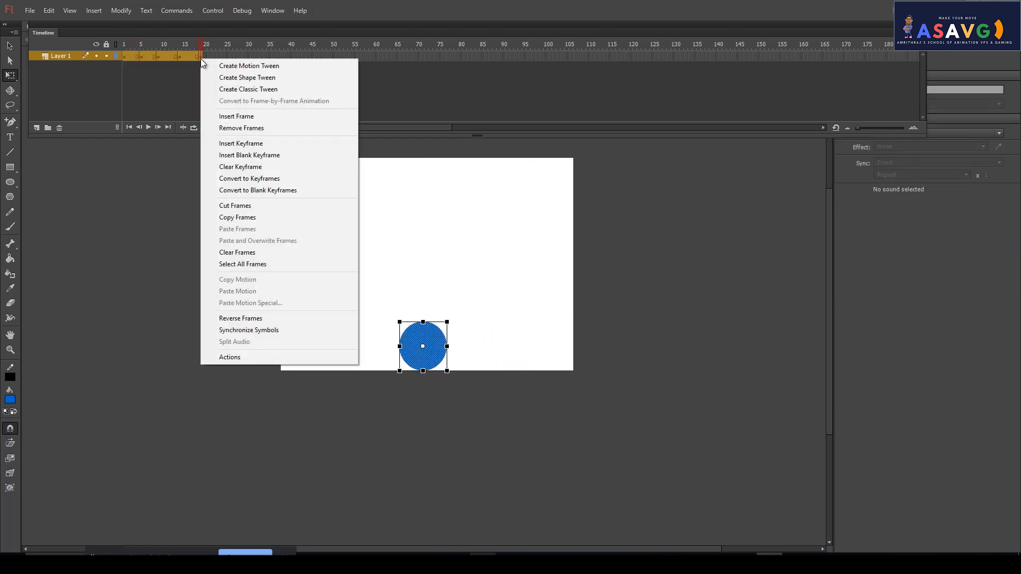
click(304, 90)
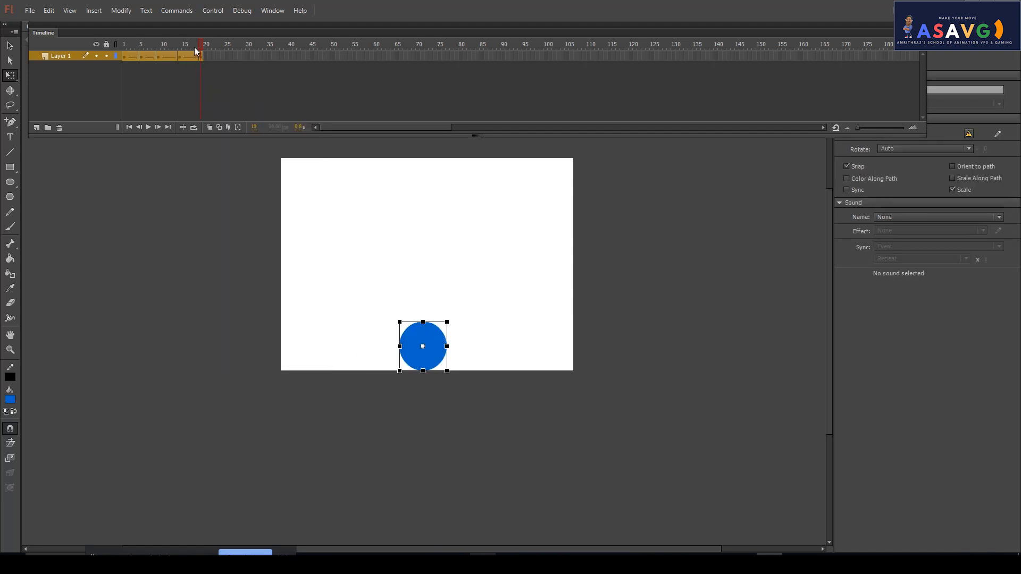
- Return to frame 1, play the tweened bounce as a test movie and close the preview
click(124, 44)
click(124, 44)
key(ctrl+Return)
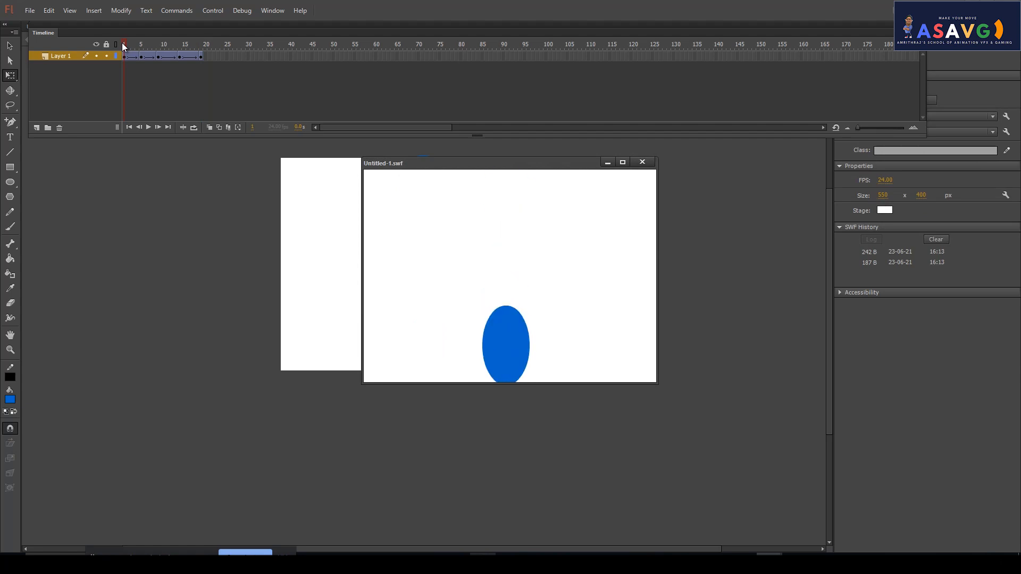
click(647, 161)
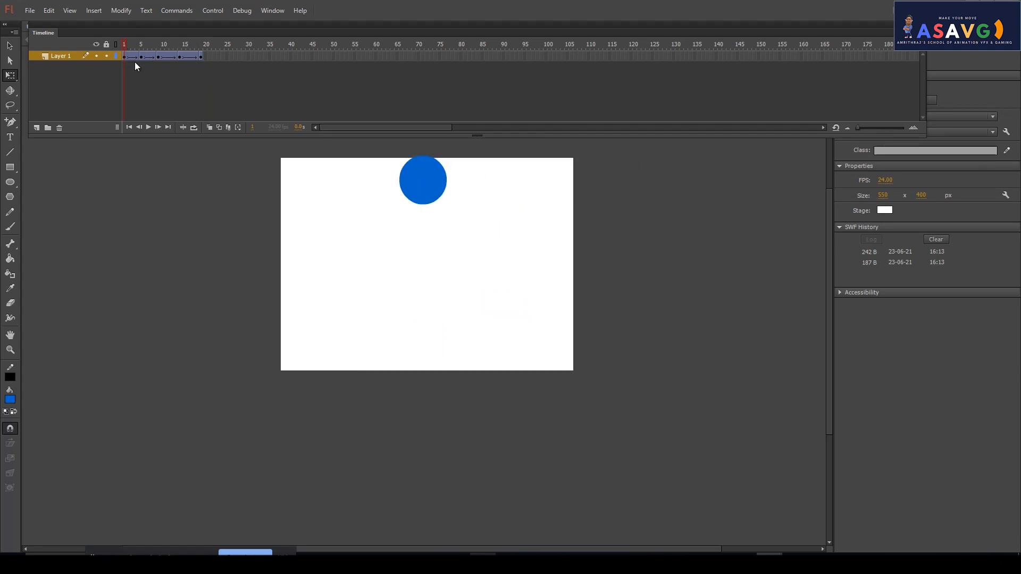
- Place the ball's pivot point at its bottom edge on the keyframes at frames 5, 9, 14 and 19
click(436, 349)
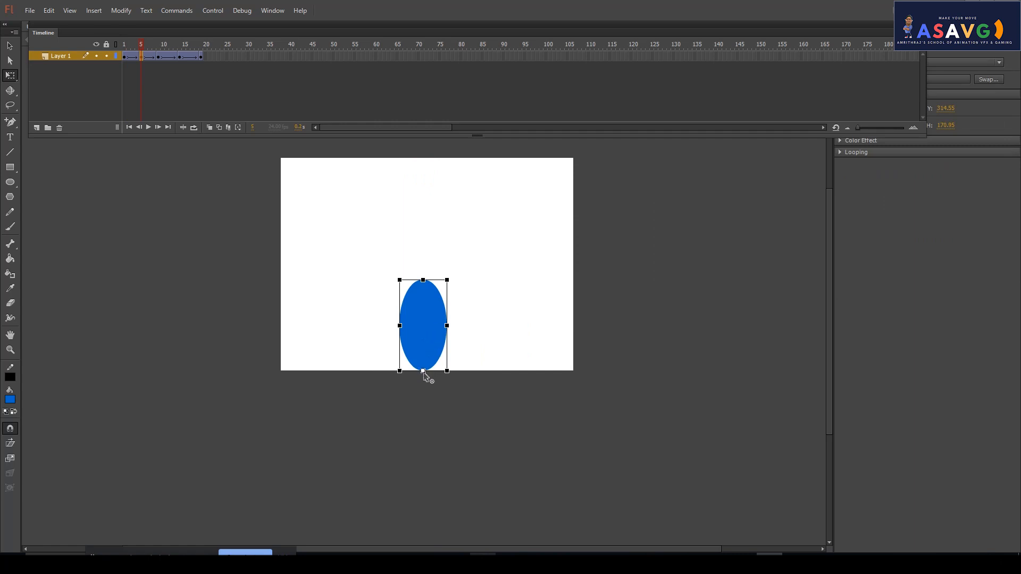
click(159, 58)
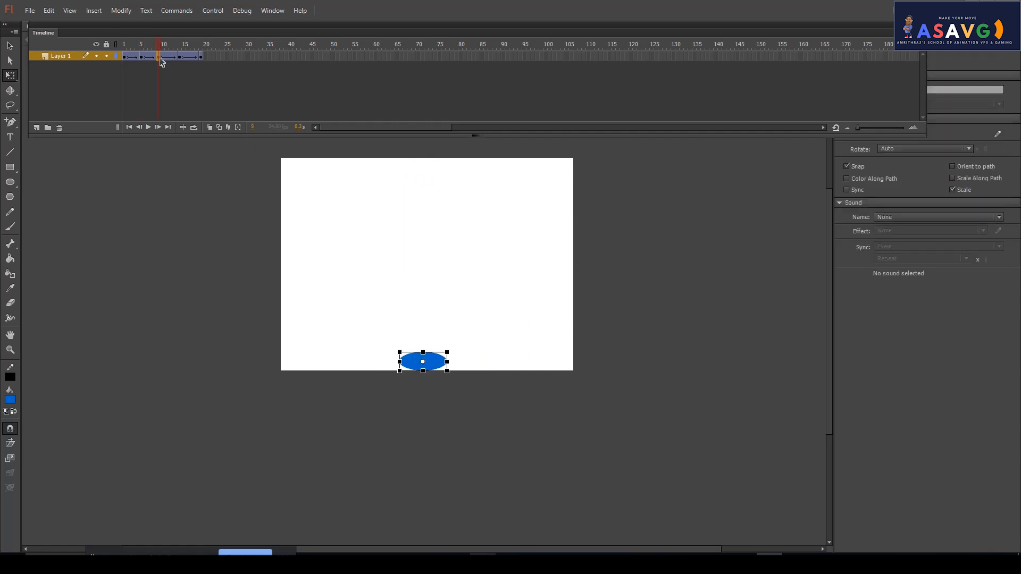
click(424, 370)
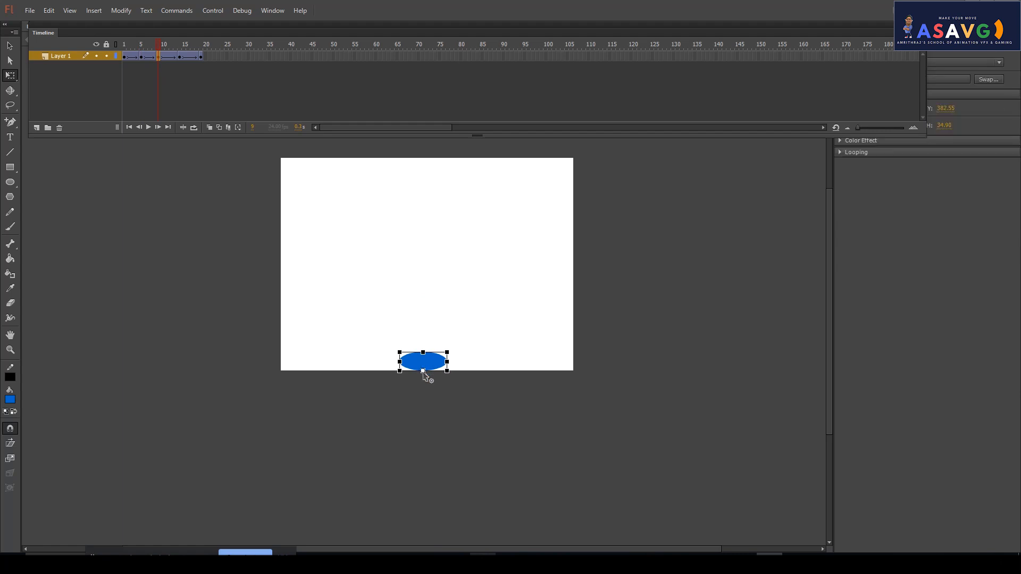
click(181, 55)
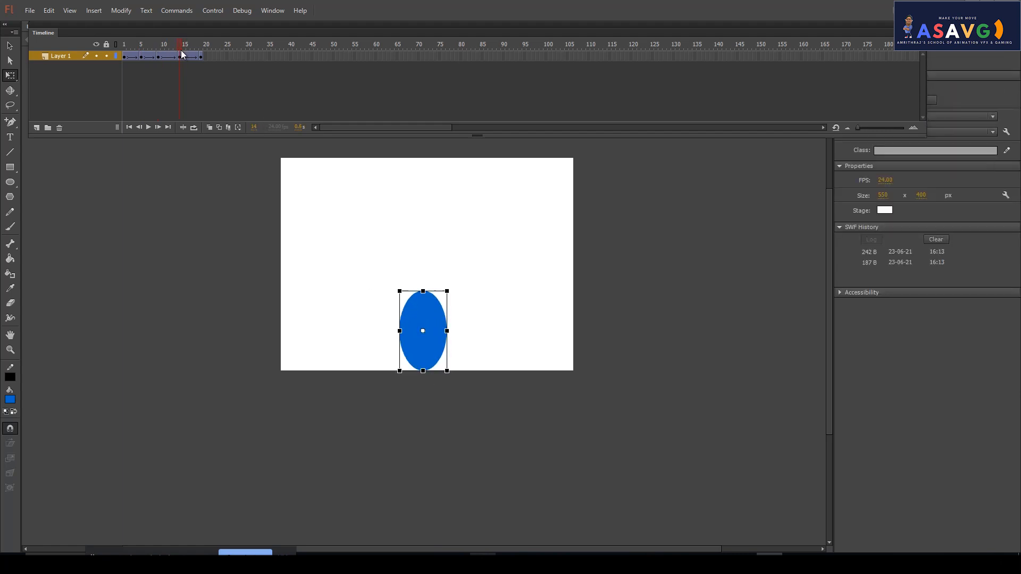
click(428, 345)
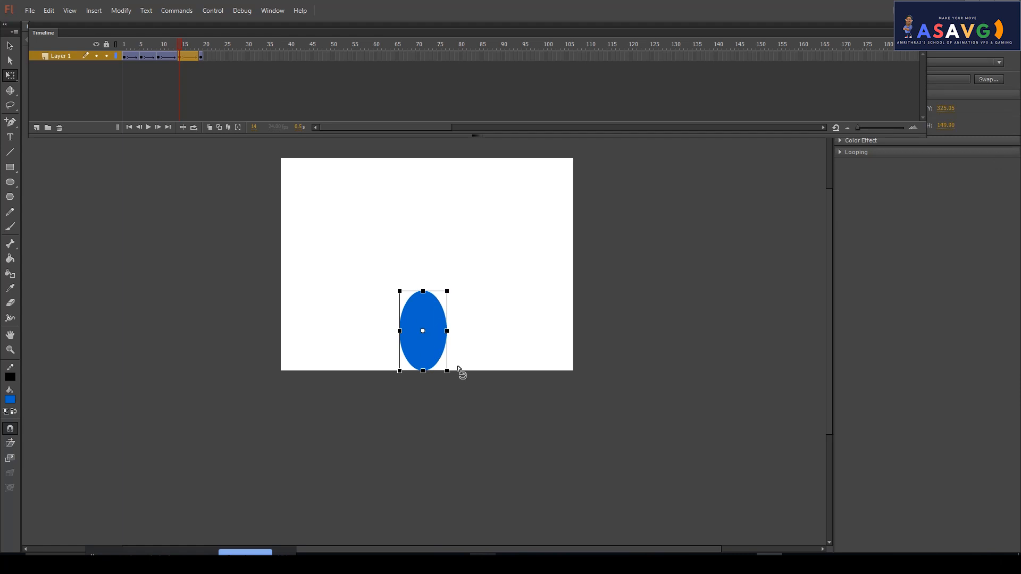
drag(422, 331, 423, 371)
click(202, 44)
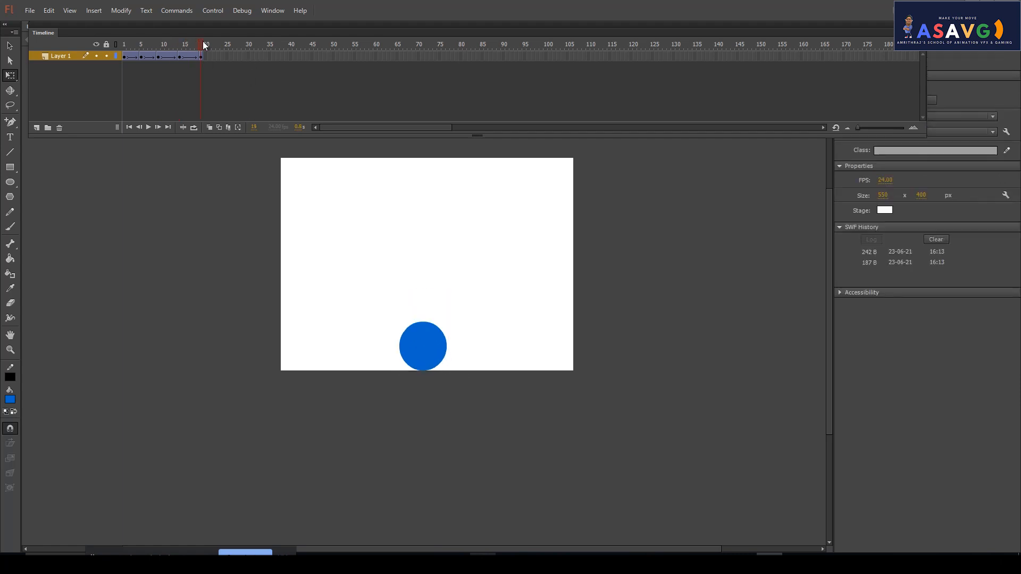
click(424, 348)
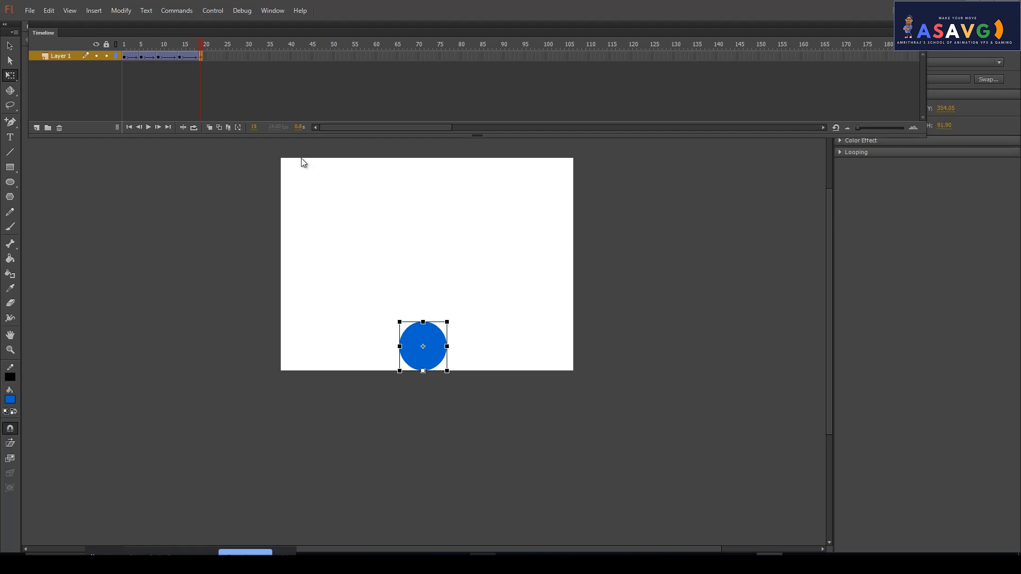
- Check the tweened squash and stretch by scrubbing frames 5 to 19 and playing the test movie
click(141, 44)
drag(155, 44, 216, 56)
key(ctrl+Return)
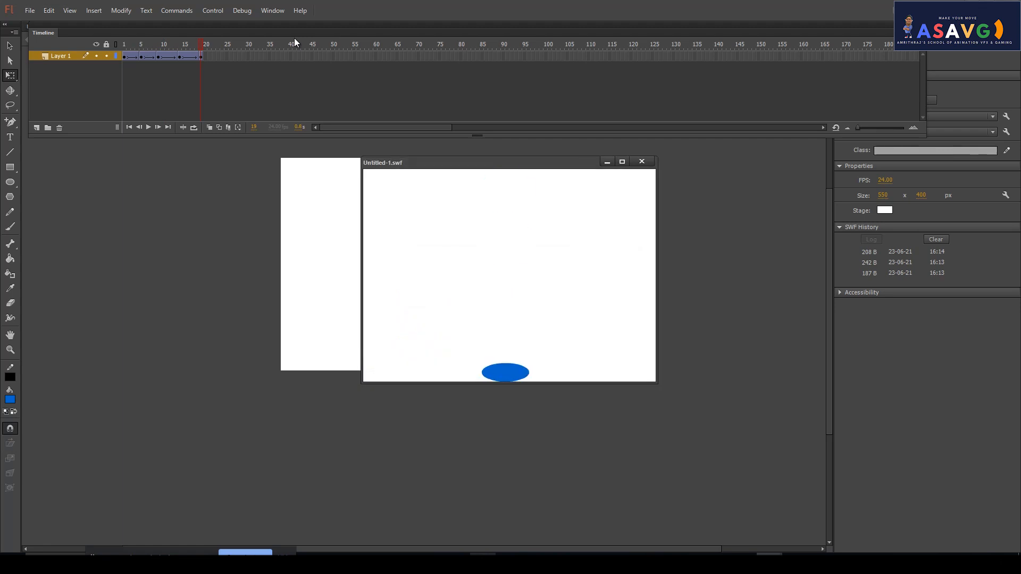
click(642, 161)
mouse_move(160, 52)
mouse_down()
mouse_move(130, 46)
mouse_move(168, 57)
mouse_move(139, 59)
mouse_move(150, 60)
mouse_up()
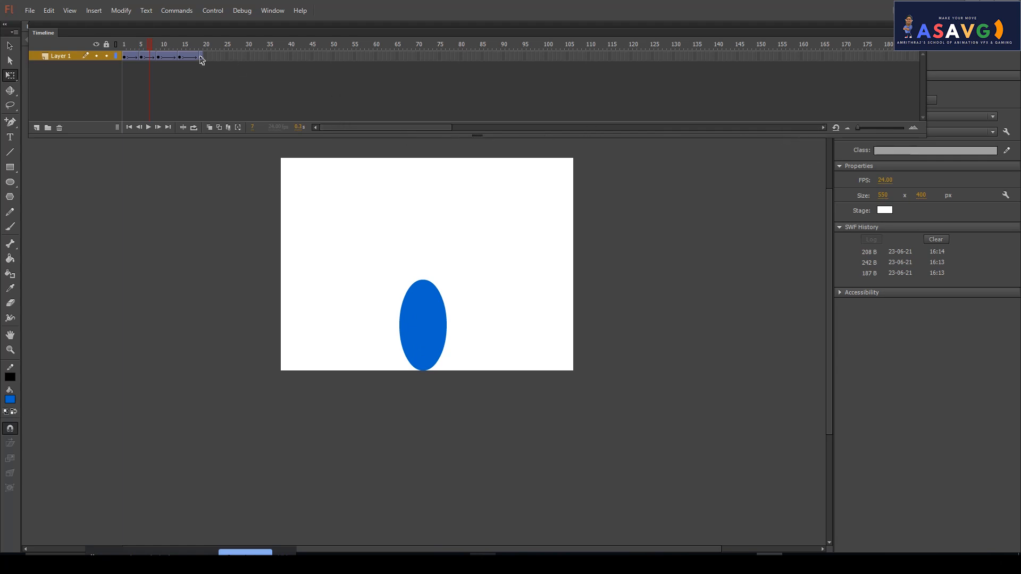
- Set the timeline's frame display size to Large
click(129, 46)
click(920, 32)
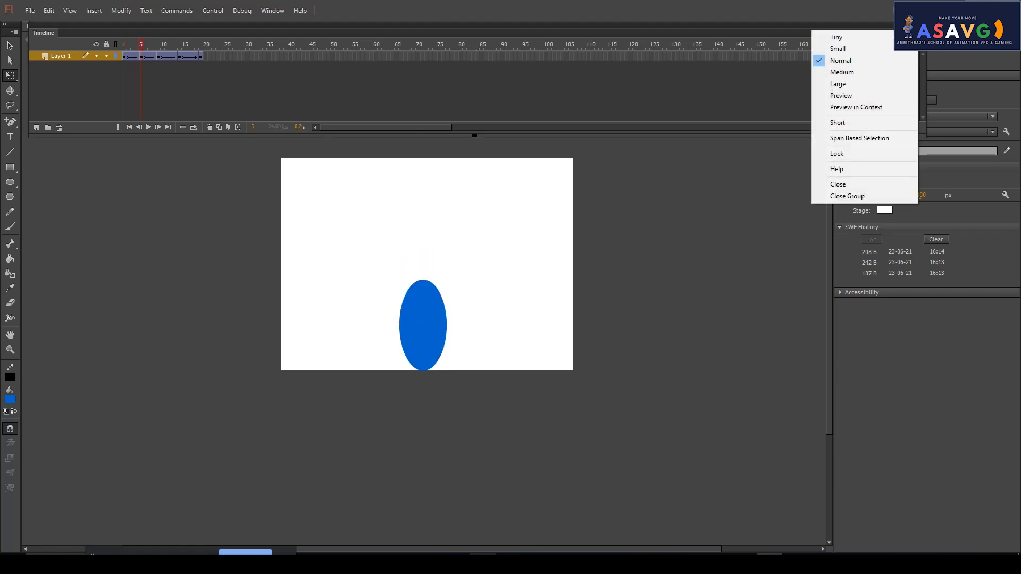
click(851, 84)
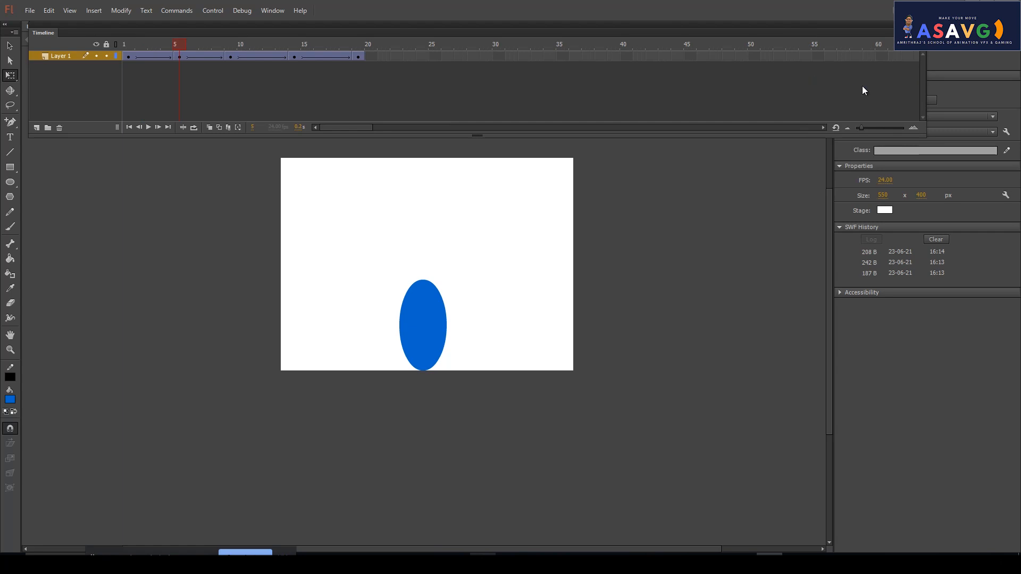
- Reduce the stretched ball's height at frame 5 to about 90 px so it is round and still rests on the ground
drag(149, 40, 181, 61)
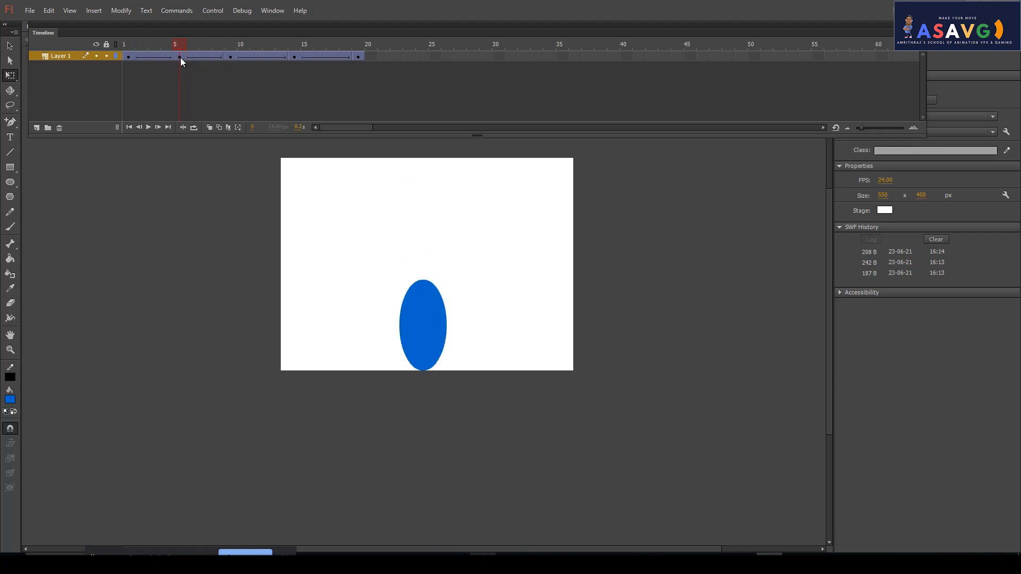
click(433, 339)
drag(423, 279, 429, 323)
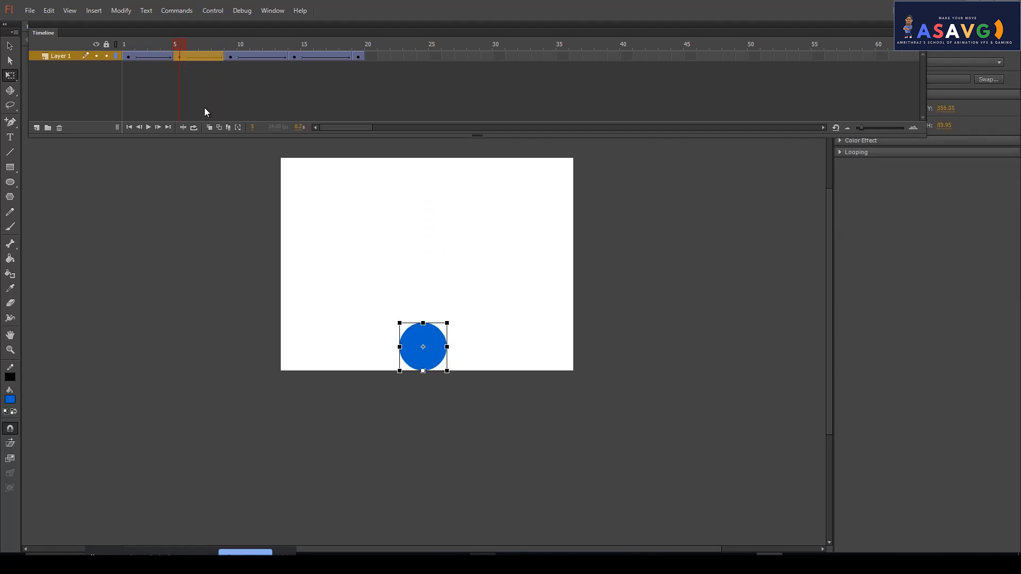
- Insert a keyframe at frame 3 and stretch the falling ball upward to about 163 px tall
drag(178, 45, 153, 75)
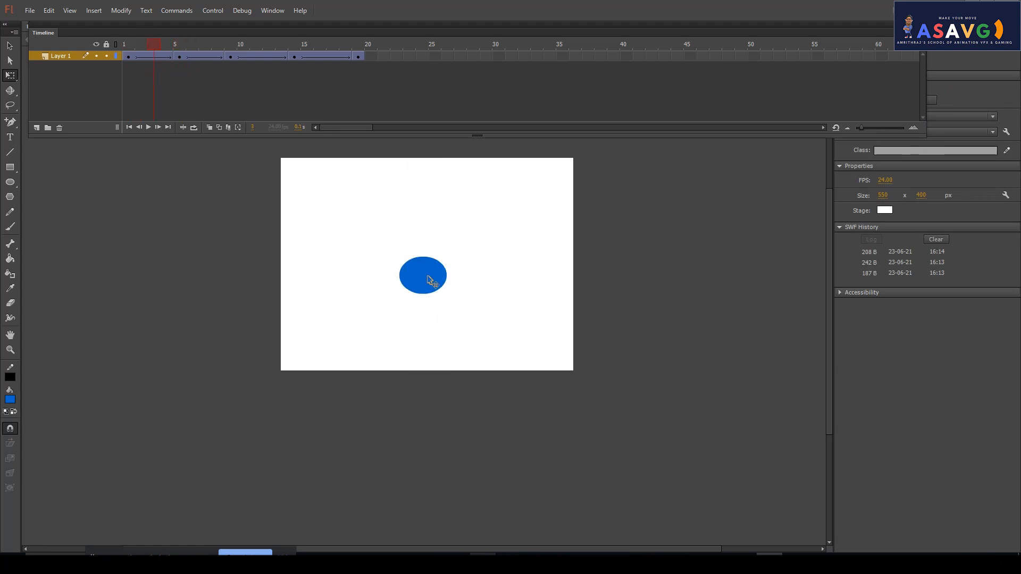
click(153, 56)
right_click(153, 56)
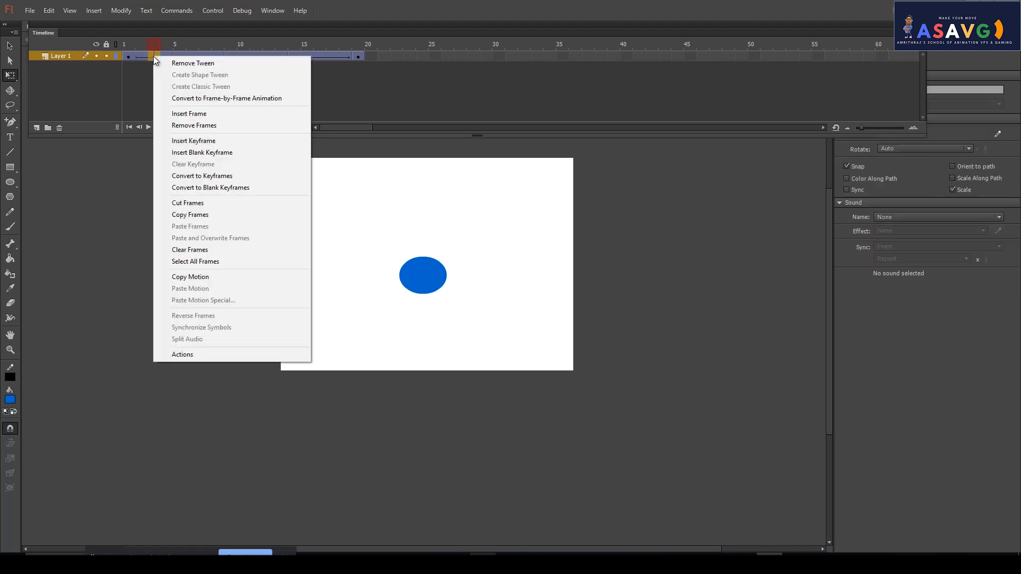
click(190, 140)
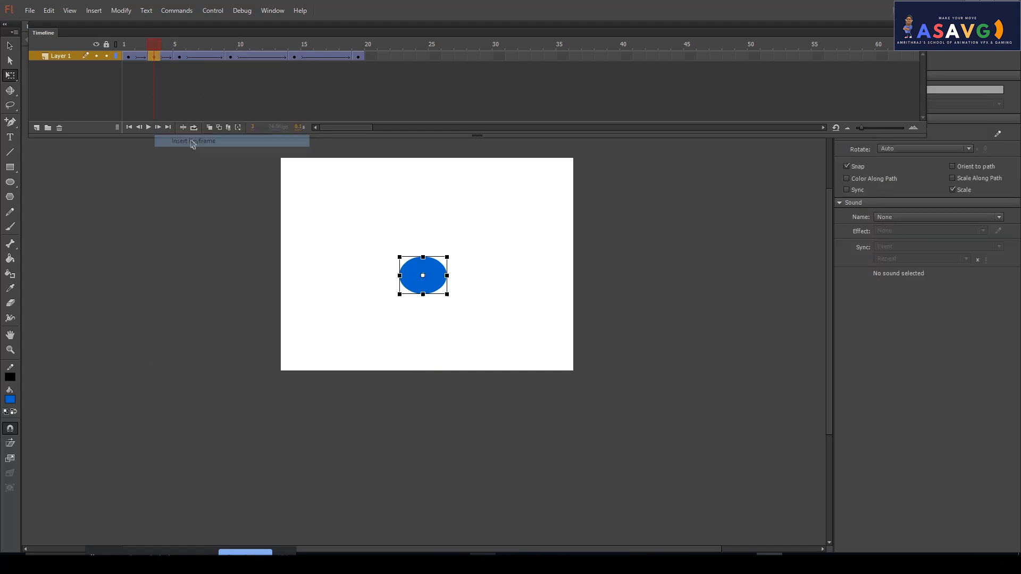
click(424, 282)
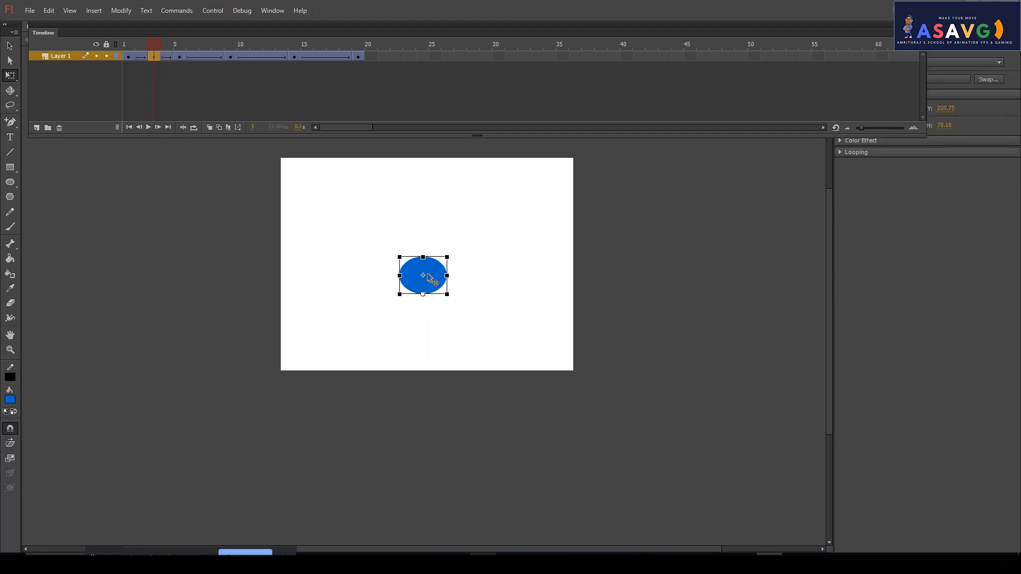
drag(424, 257, 424, 208)
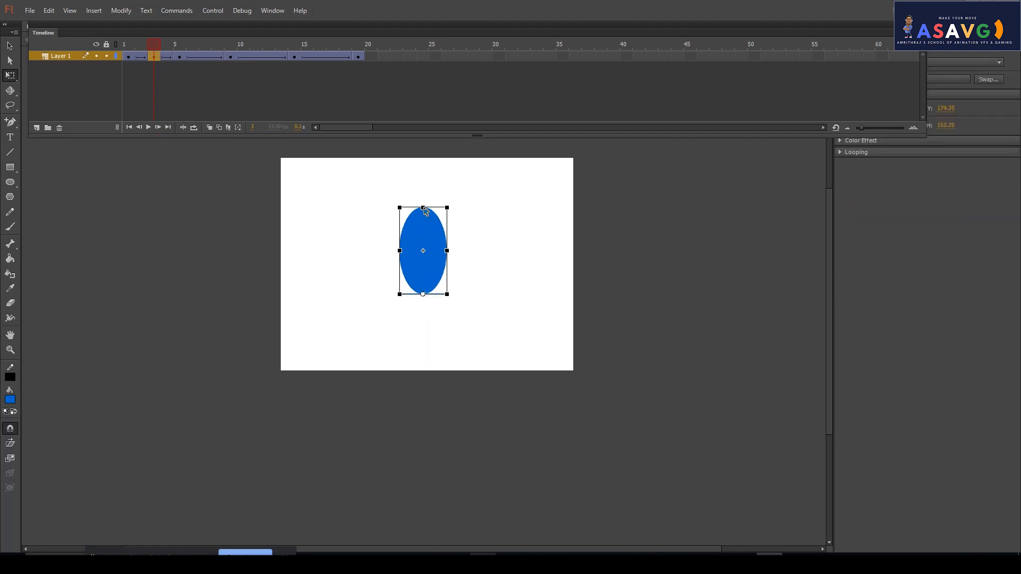
- Squash the ball against the ground on the frame 5 keyframe and stretch it upward on the frame 9 keyframe
drag(131, 40, 179, 59)
click(424, 347)
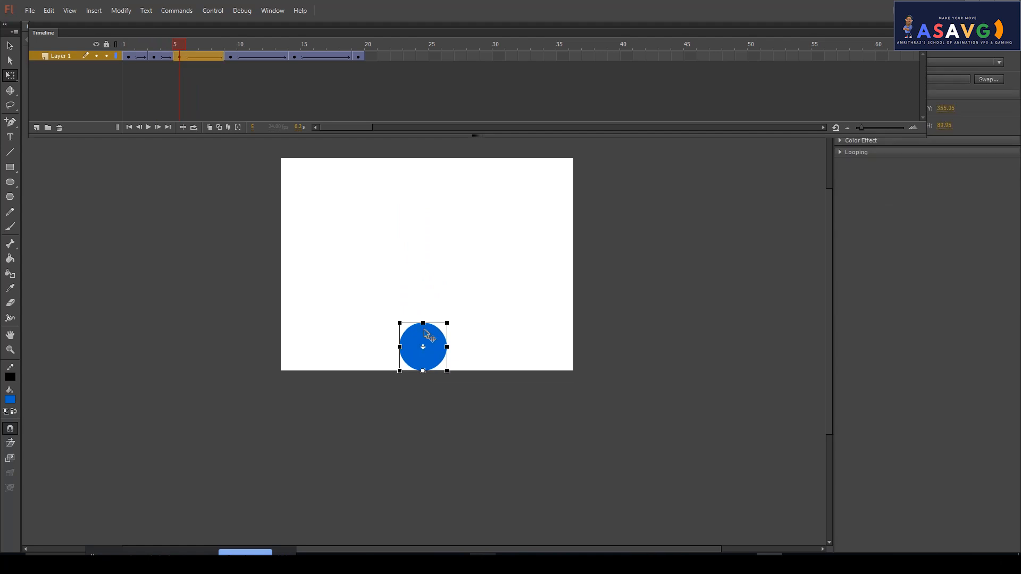
drag(424, 323, 424, 343)
drag(174, 44, 227, 56)
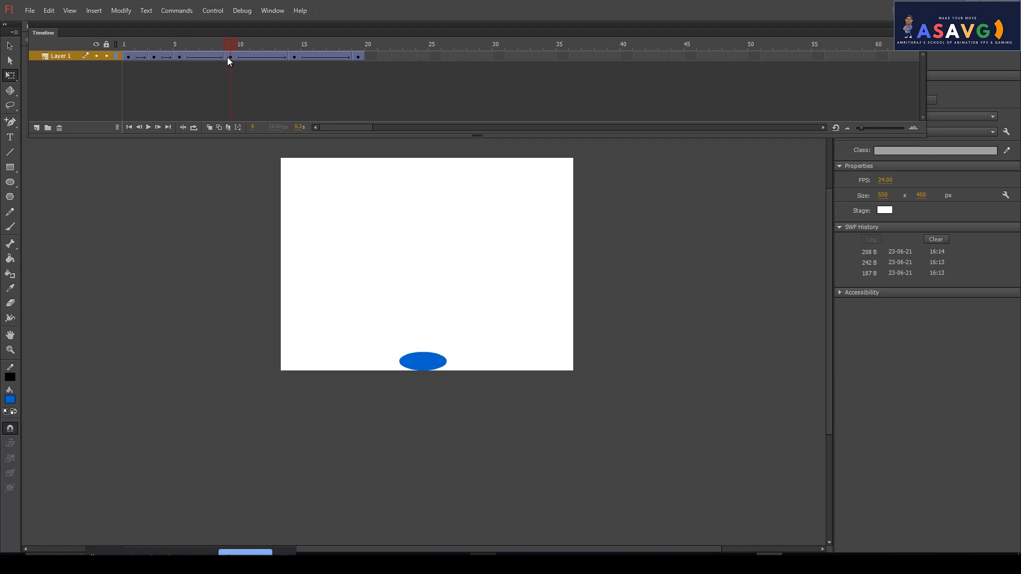
click(420, 366)
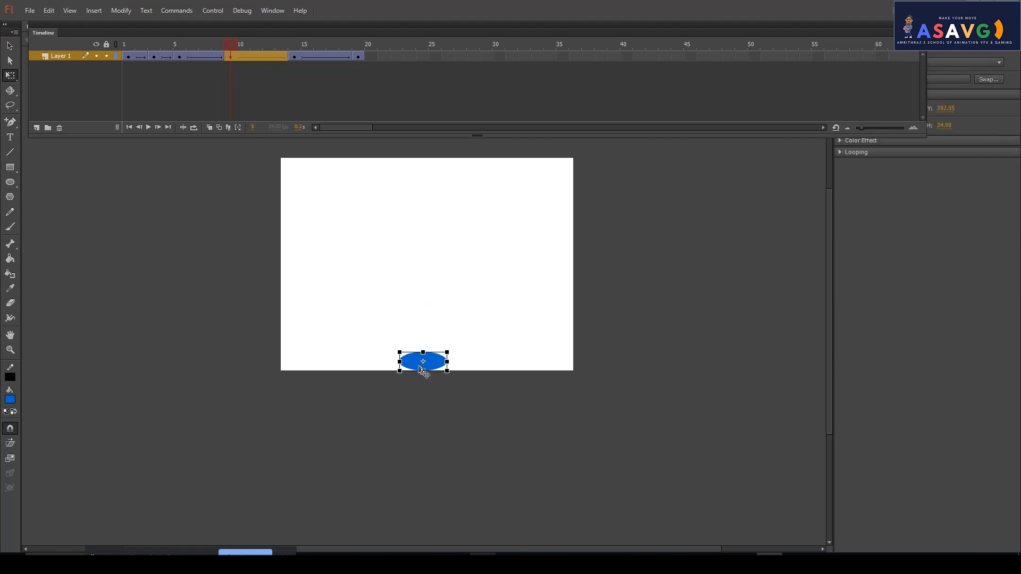
drag(424, 352, 423, 292)
- Insert a keyframe at frame 4 and stretch the ball upward to about 179 px tall
drag(226, 55, 163, 71)
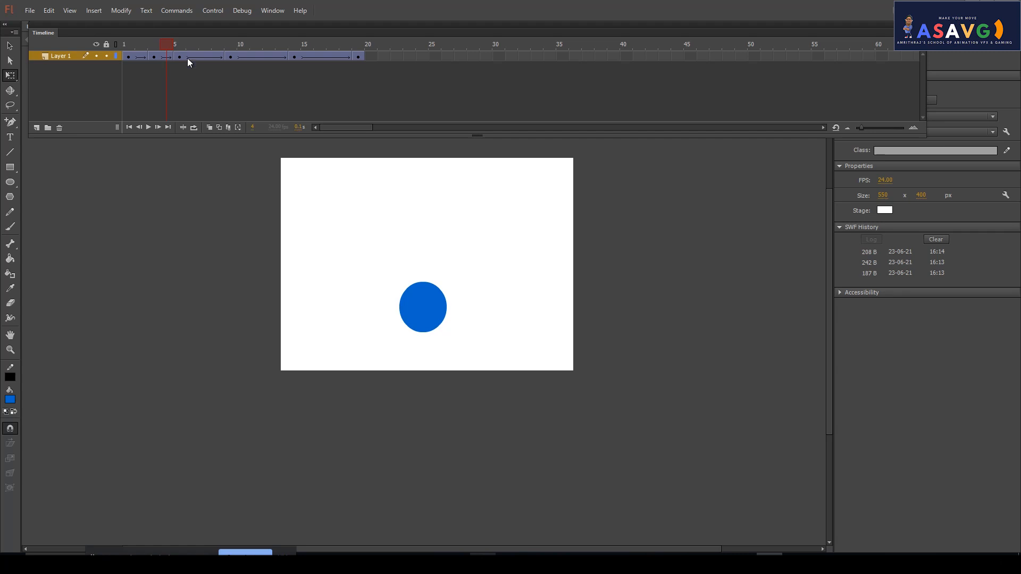
right_click(167, 63)
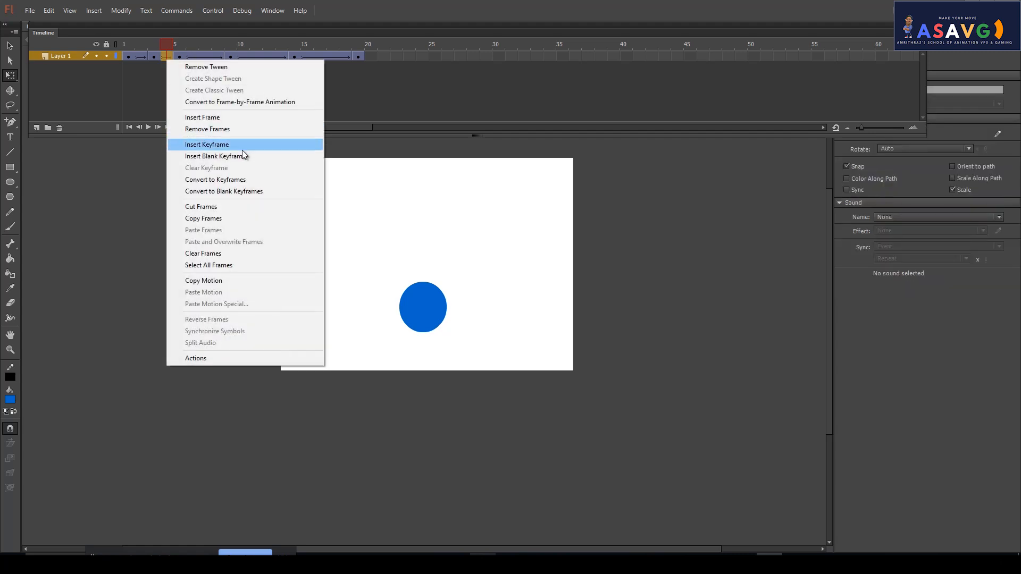
click(242, 144)
drag(423, 282, 424, 239)
- Move the stretched ball at frame 4 down to just above the stage's bottom edge
click(153, 46)
click(166, 46)
click(167, 56)
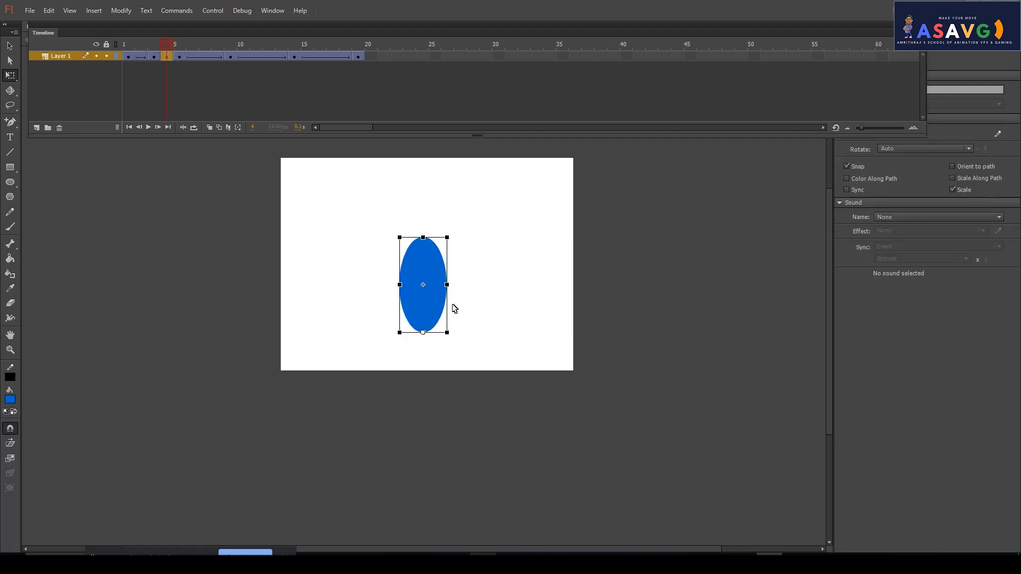
drag(424, 301, 425, 326)
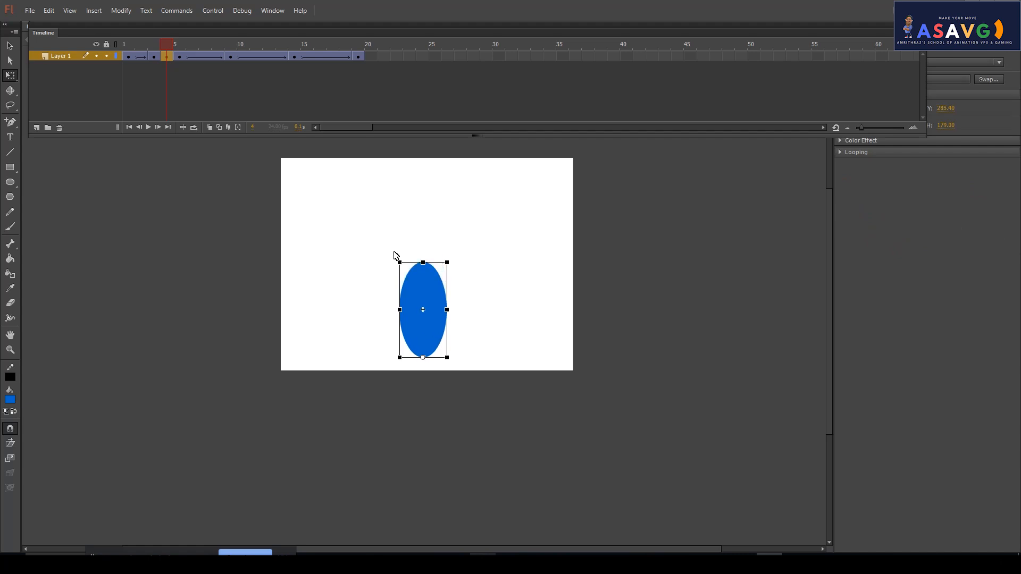
- Check the motion up to frame 9 and move the frame 9 keyframe to frame 6
drag(175, 46, 229, 59)
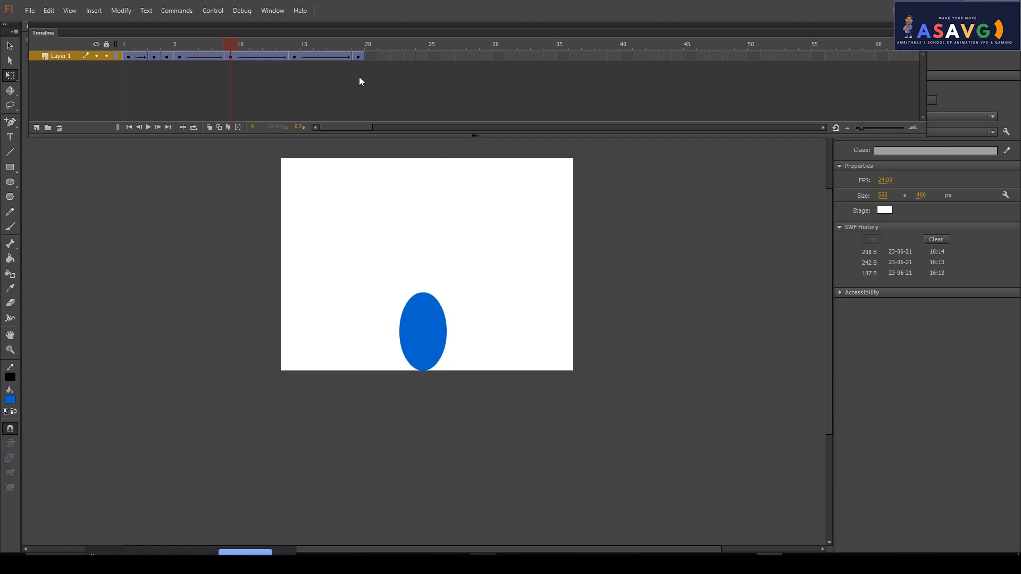
click(217, 44)
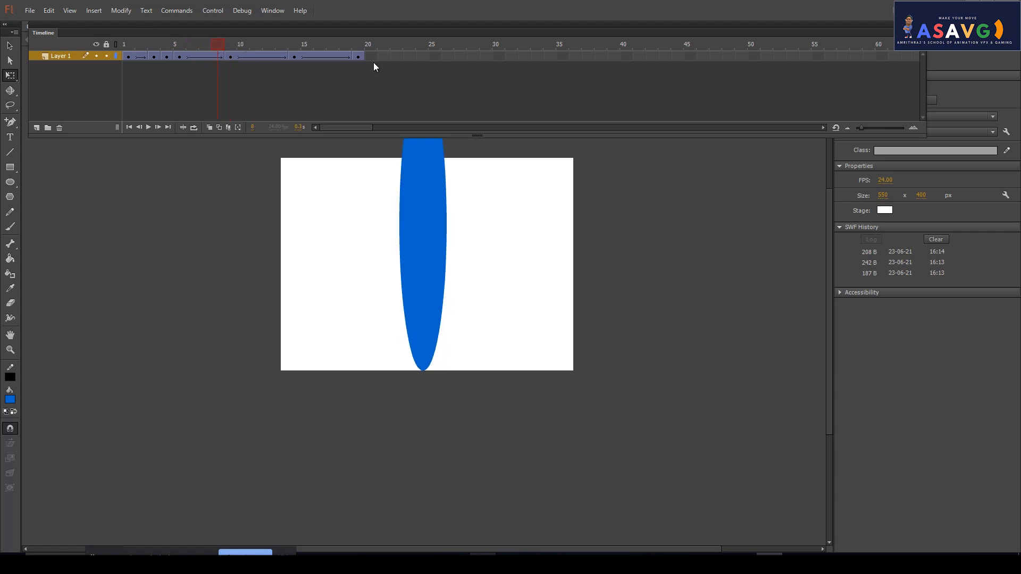
click(232, 59)
drag(232, 58, 201, 63)
- Move the keyframe at frame 14 to frame 8
drag(292, 59, 210, 60)
click(291, 66)
click(295, 60)
drag(295, 60, 222, 59)
click(309, 62)
click(296, 59)
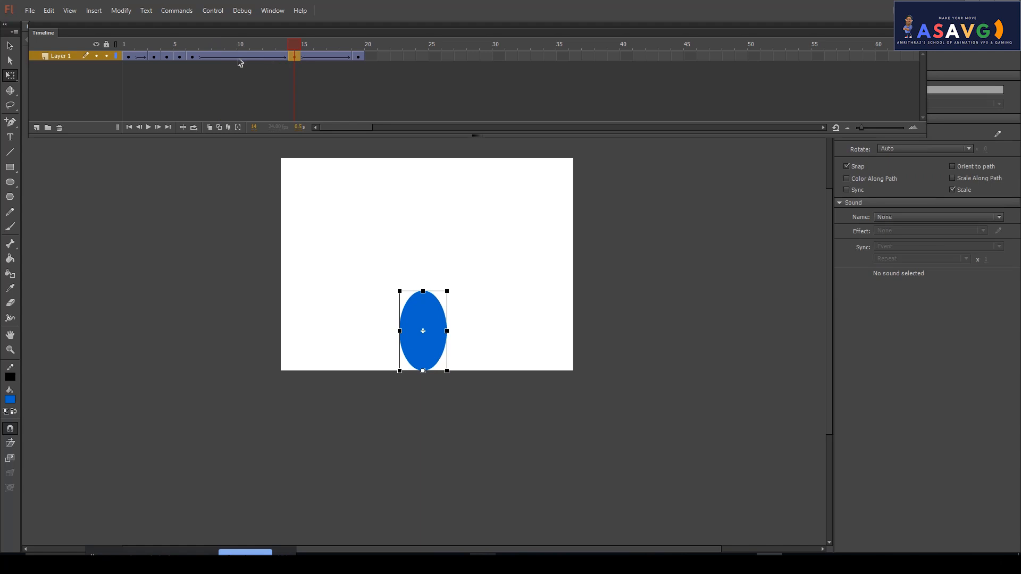
drag(289, 63, 220, 62)
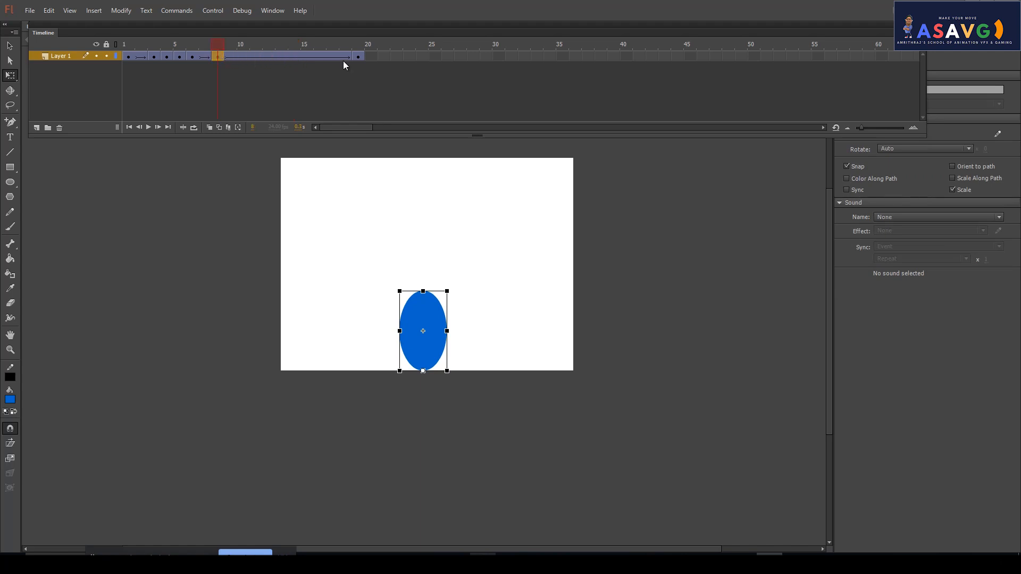
- Move the frame 19 keyframe to frame 10 and play the animation on the timeline
click(358, 57)
drag(359, 57, 242, 63)
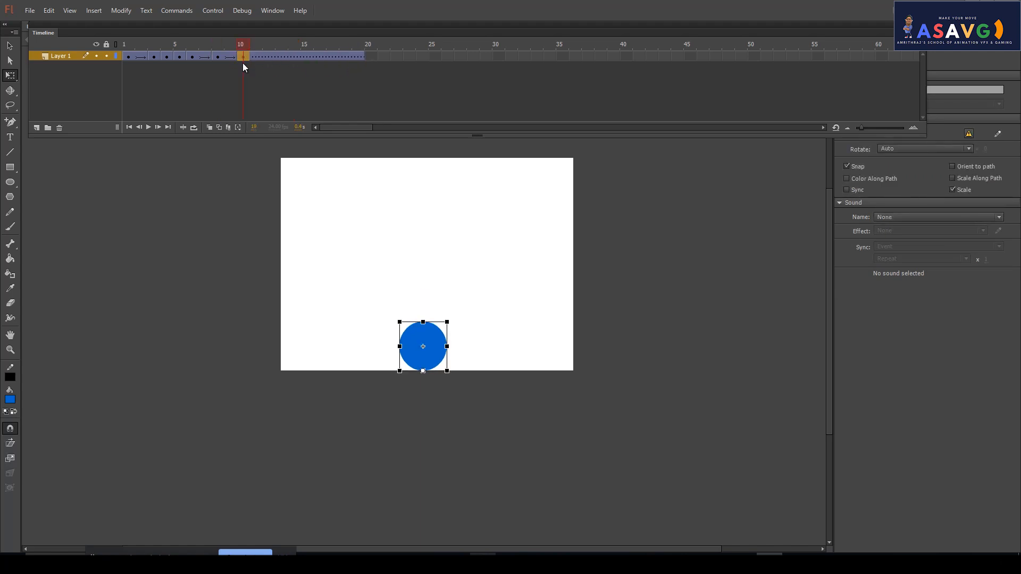
click(240, 80)
key(Return)
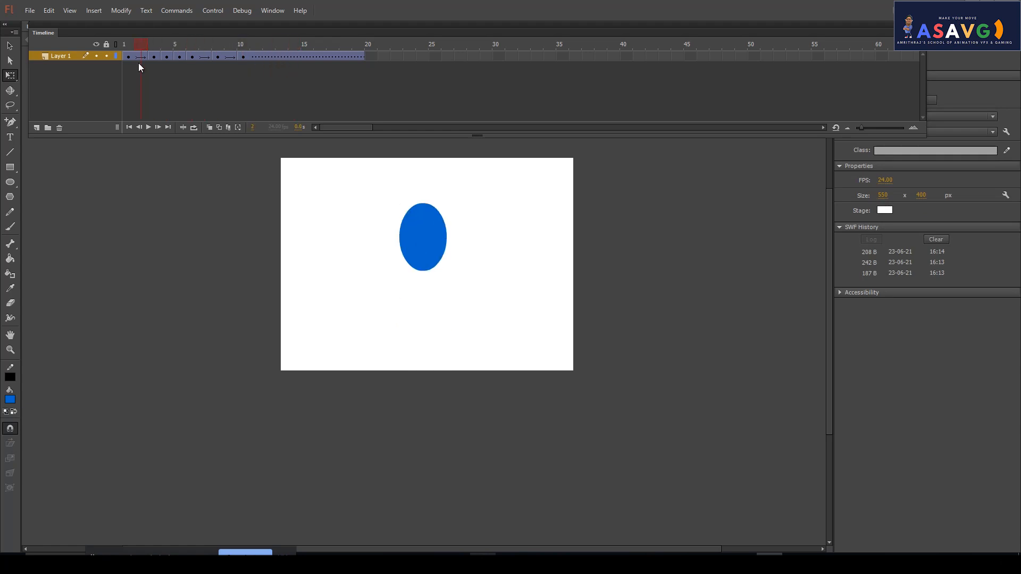
- Remove one frame at frame 8 of Layer 1 and clear the ball from the frame 8 keyframe
drag(242, 78, 222, 62)
click(220, 60)
right_click(218, 62)
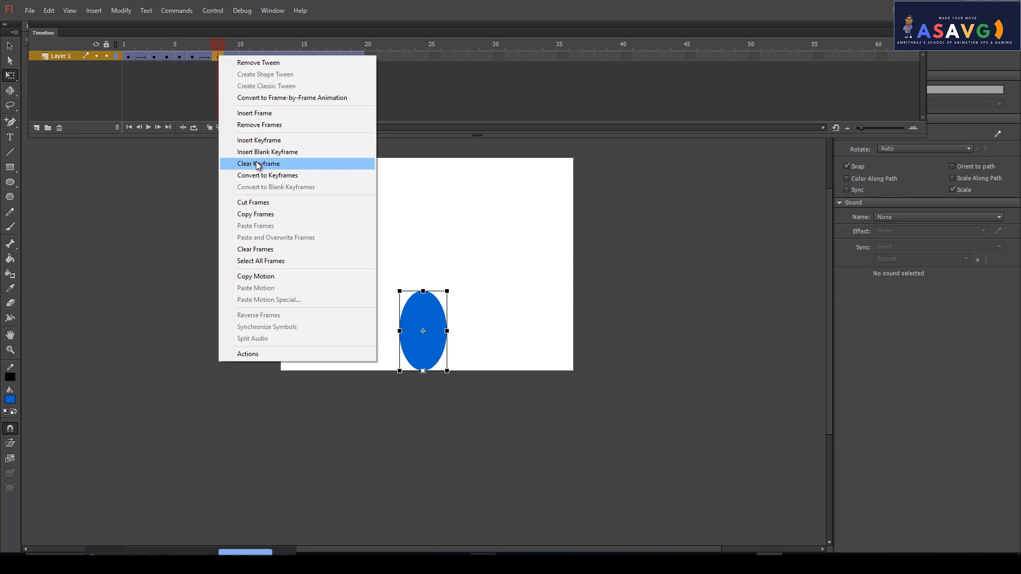
click(267, 140)
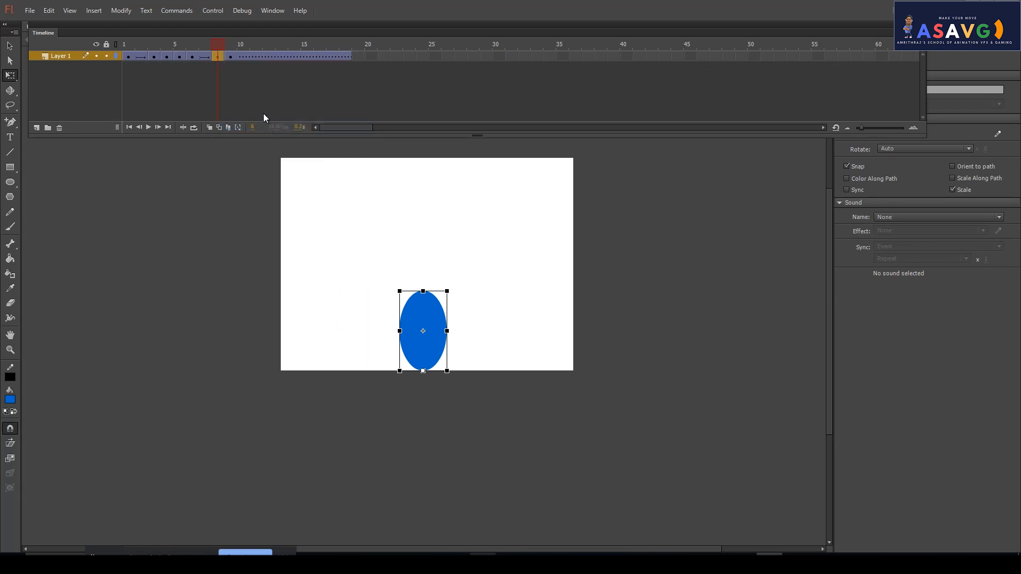
right_click(222, 61)
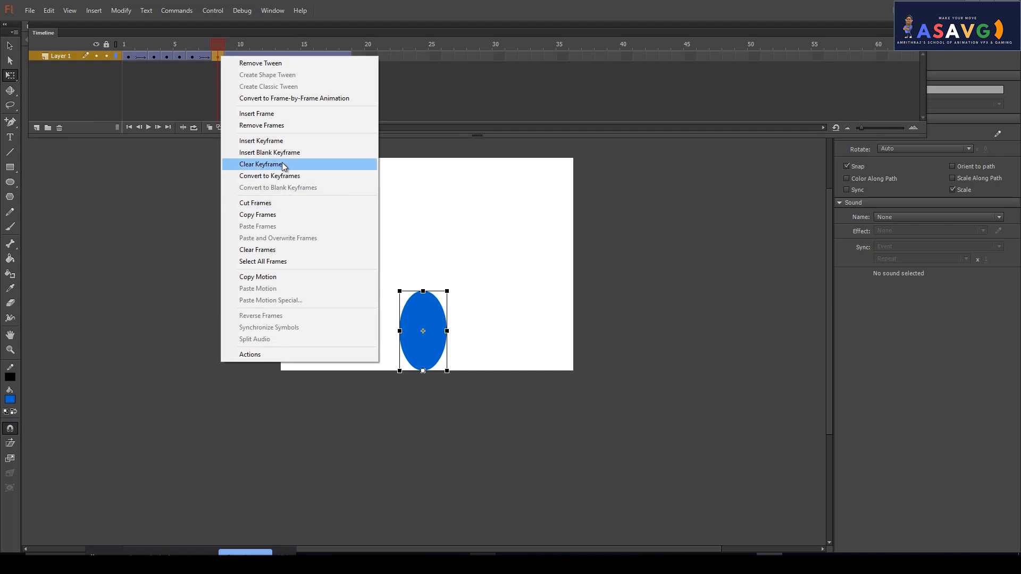
click(282, 249)
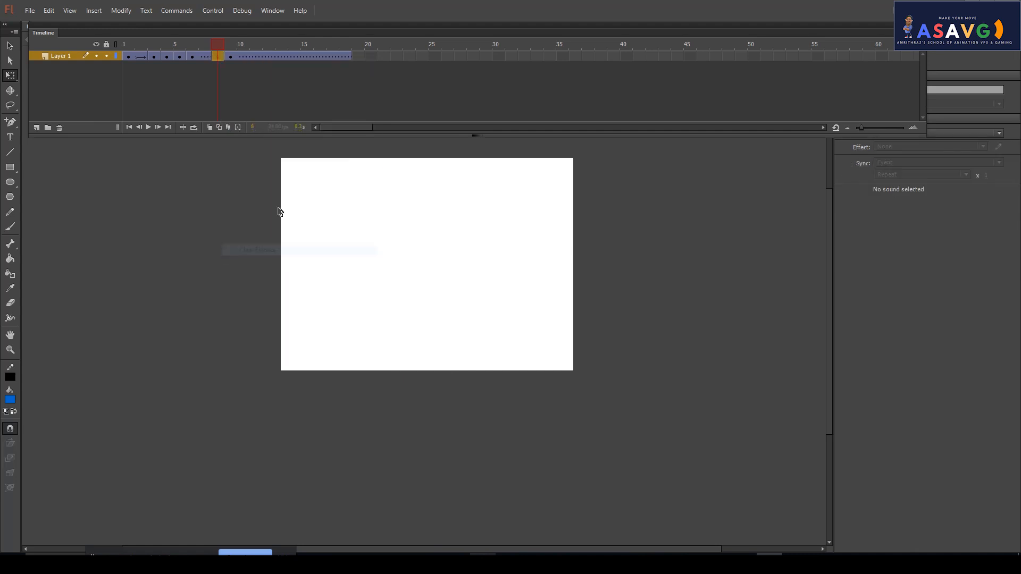
- Scrub through the bounce and remove the blank frame 8 from Layer 1
click(157, 45)
drag(157, 45, 221, 78)
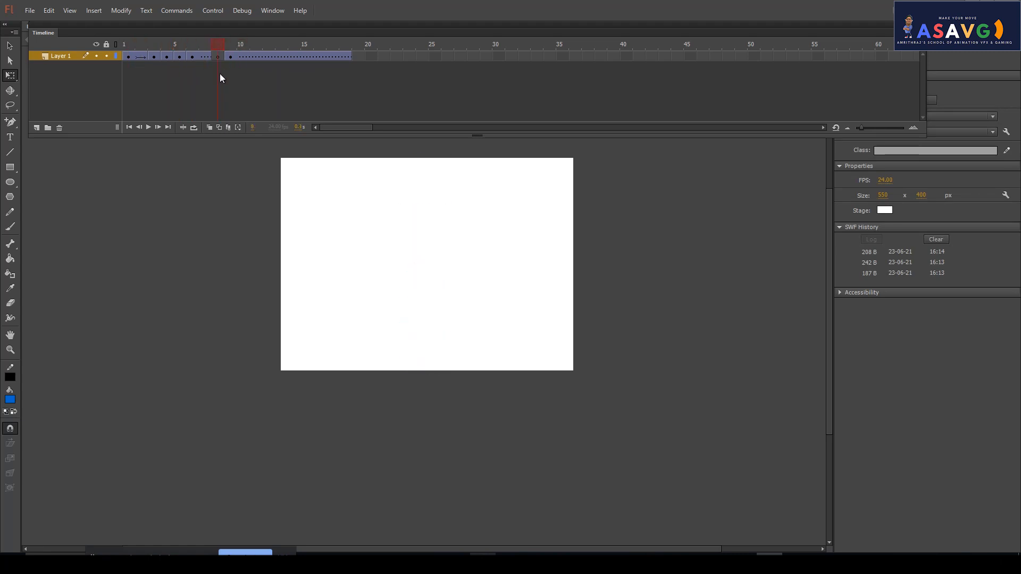
click(233, 60)
click(350, 58)
click(216, 58)
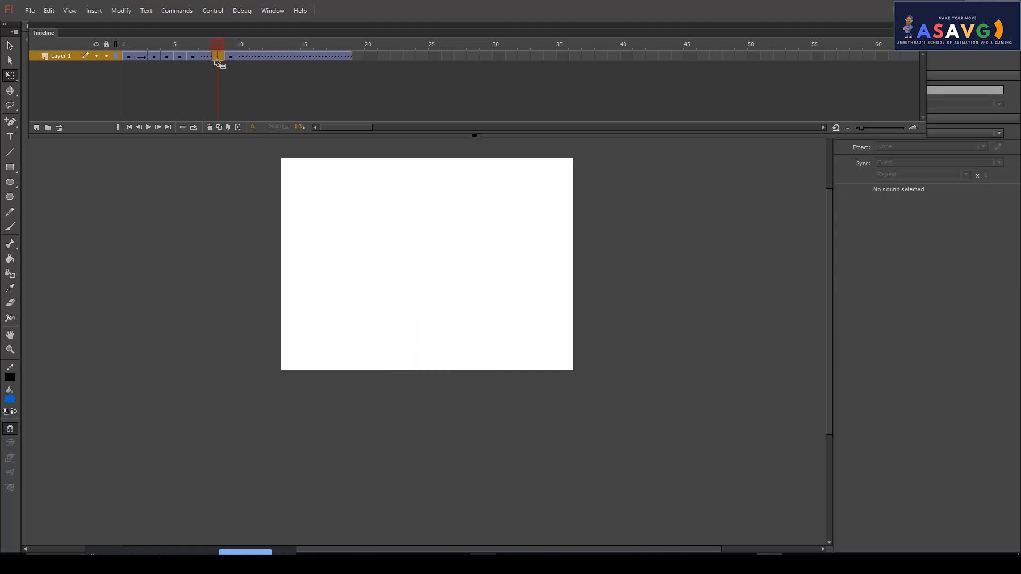
right_click(220, 59)
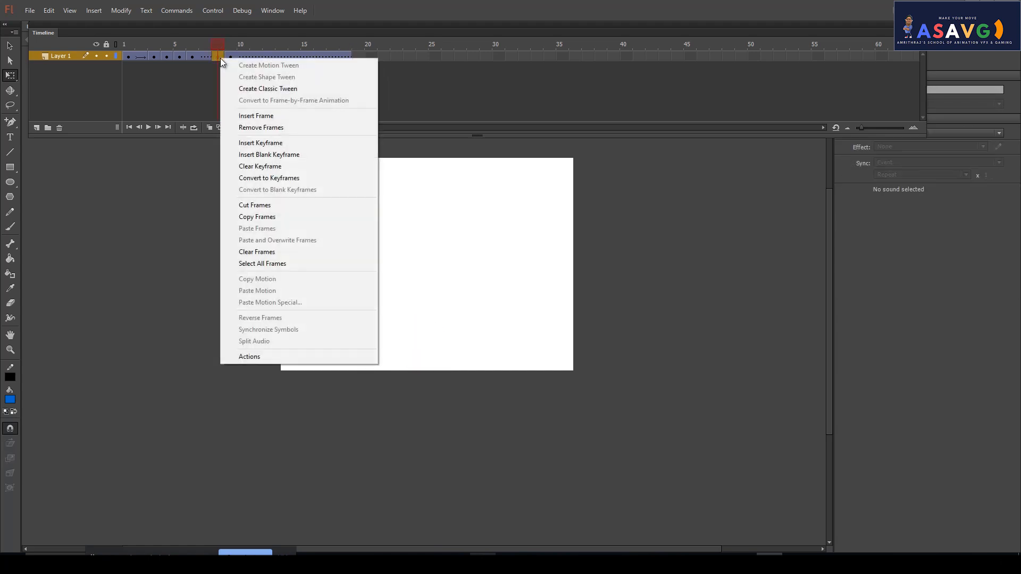
click(265, 129)
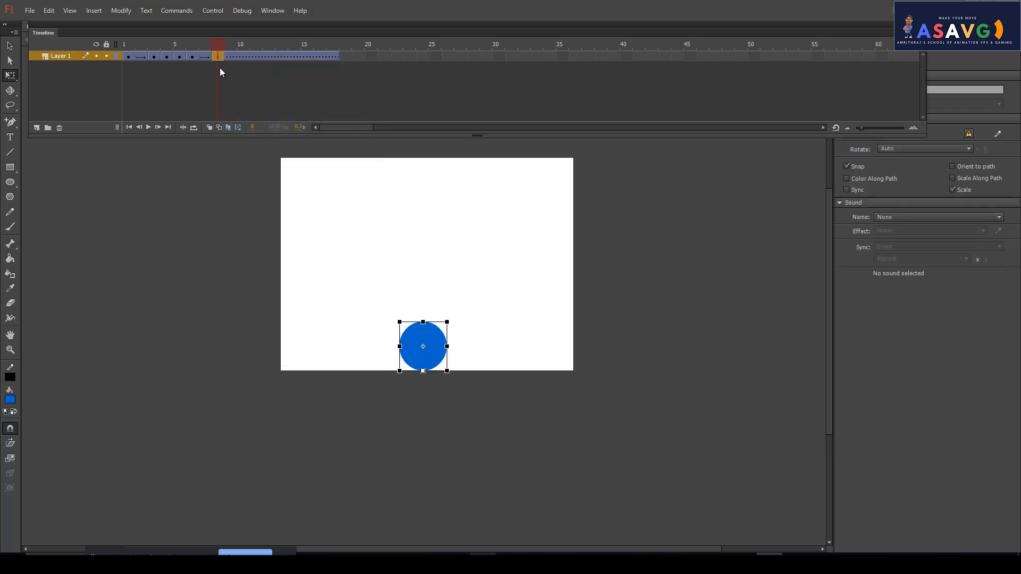
- Return to frame 1, play the retimed bounce as a test movie and close the preview
drag(219, 43, 119, 50)
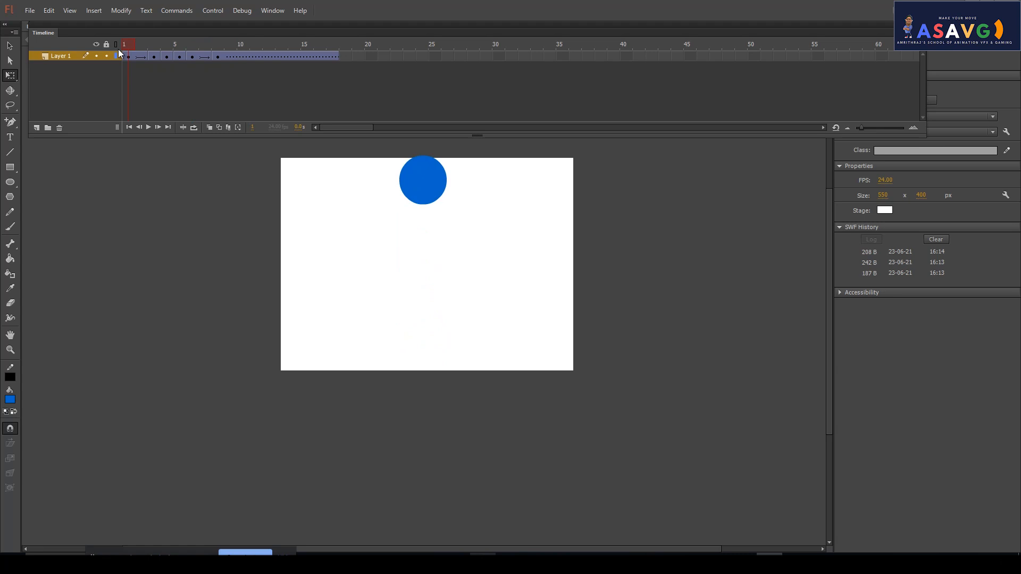
key(ctrl+Return)
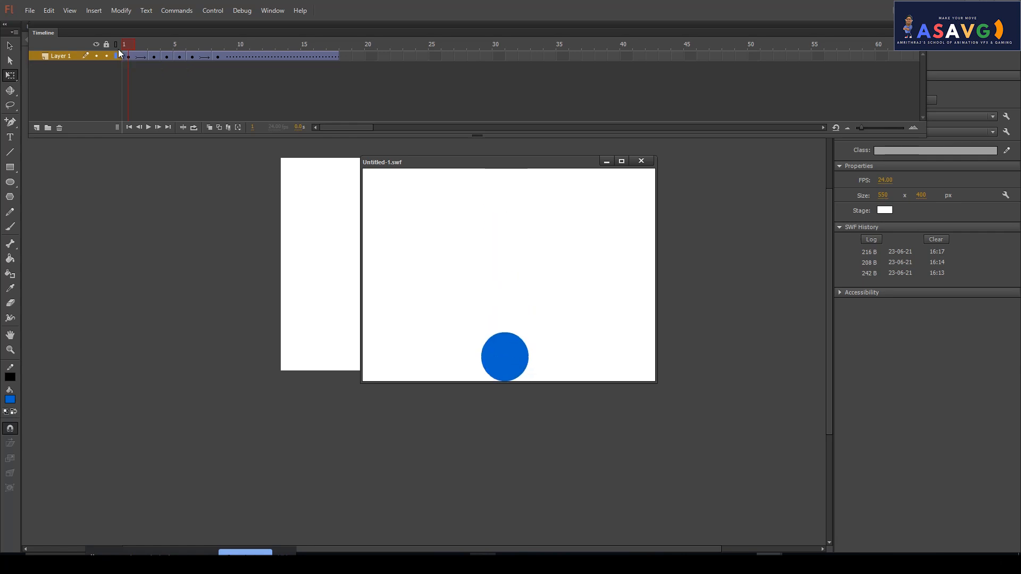
click(650, 162)
- Try shifting the keyframes at frames 6 and 8 one frame later and scrub through the result
drag(144, 43, 187, 49)
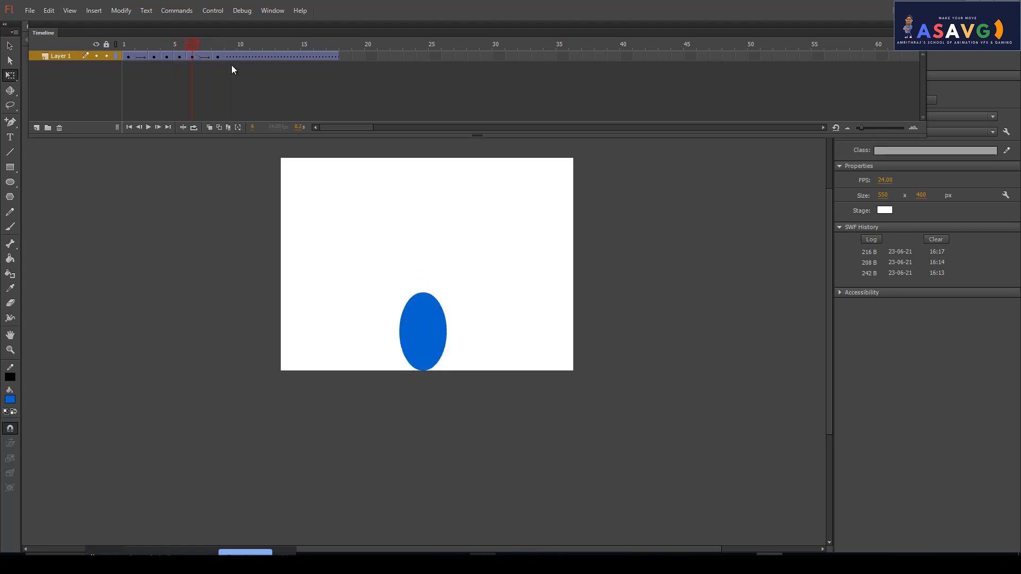
click(217, 58)
shift+click(192, 58)
drag(192, 58, 203, 56)
mouse_move(192, 46)
mouse_down()
mouse_move(171, 46)
mouse_move(212, 50)
mouse_move(188, 56)
mouse_up()
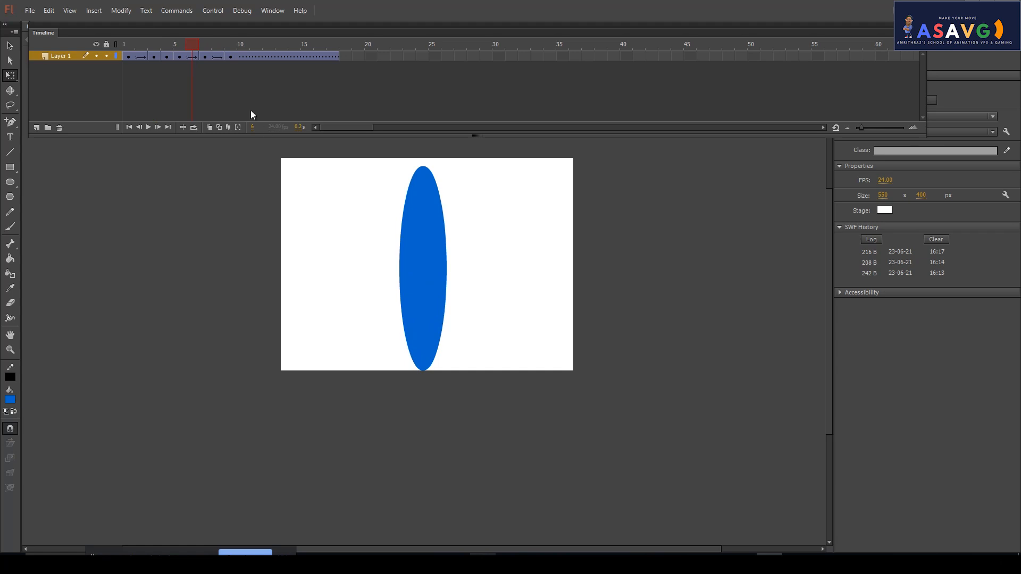
key(period)
mouse_move(209, 47)
mouse_down()
mouse_move(188, 44)
mouse_move(260, 48)
mouse_move(146, 46)
mouse_move(272, 65)
mouse_move(215, 40)
mouse_move(171, 41)
mouse_move(193, 40)
mouse_up()
- Shift the keyframes at frames 7 and 9 back to frames 6 and 8 and go to frame 3
click(232, 57)
shift+click(206, 58)
drag(207, 60, 196, 62)
drag(181, 44, 152, 55)
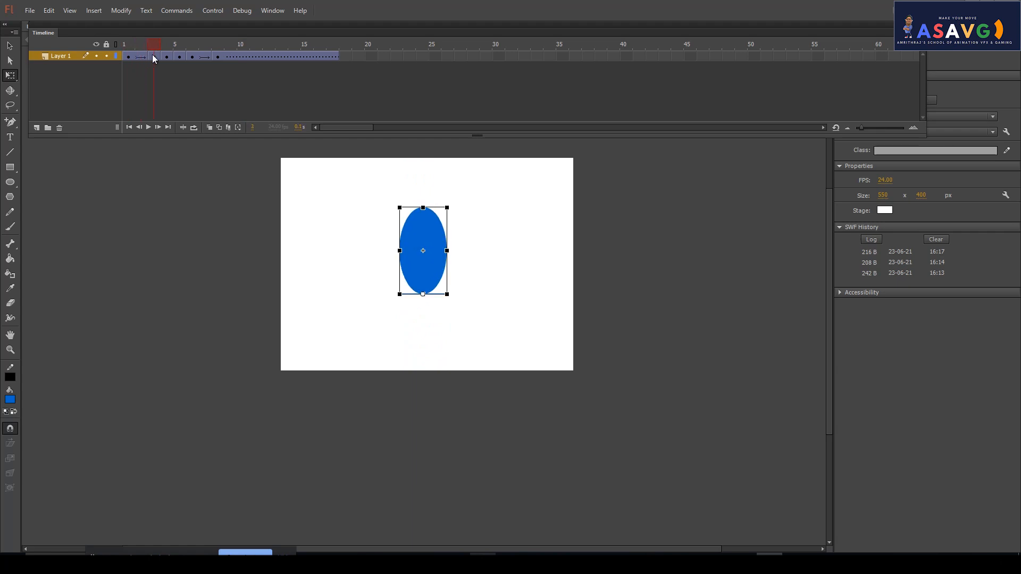
- Lower the stretched ball to about Y 218 in frame 3 and down onto the stage's bottom edge in frame 4
click(426, 269)
drag(428, 292, 427, 295)
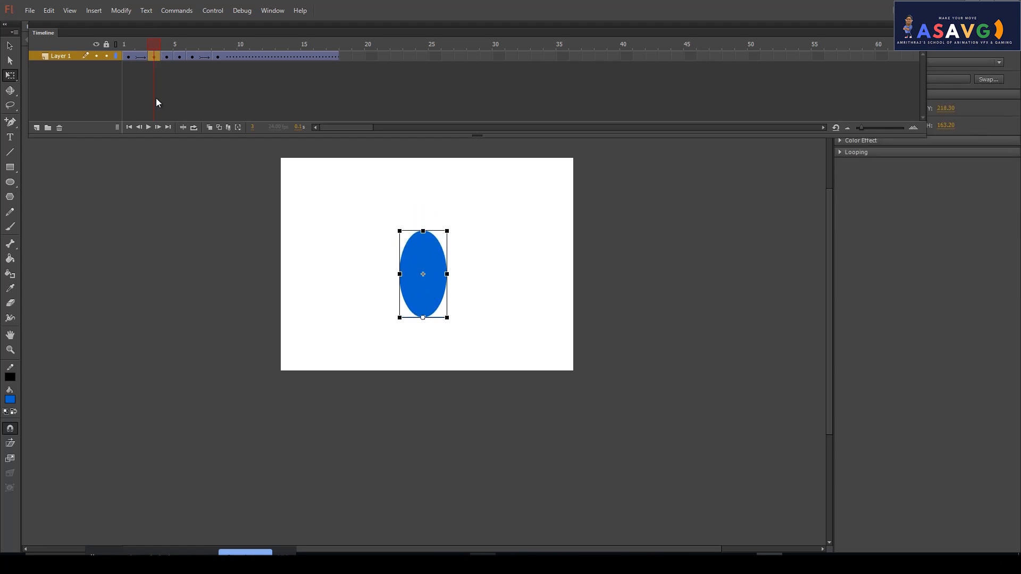
mouse_move(154, 51)
mouse_down()
mouse_move(127, 50)
mouse_move(173, 56)
mouse_up()
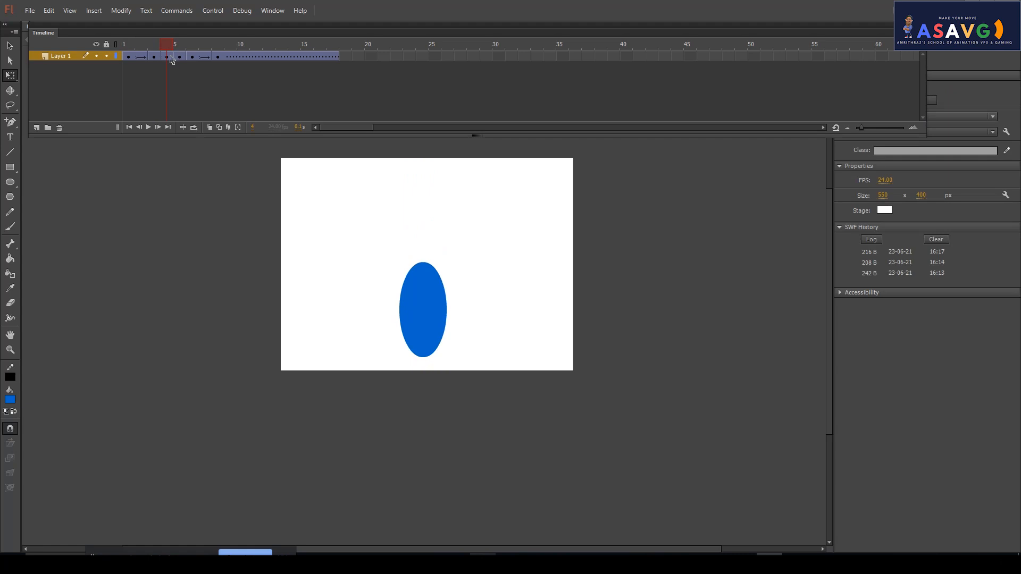
click(172, 58)
drag(427, 337, 427, 351)
drag(171, 52, 203, 56)
right_click(203, 57)
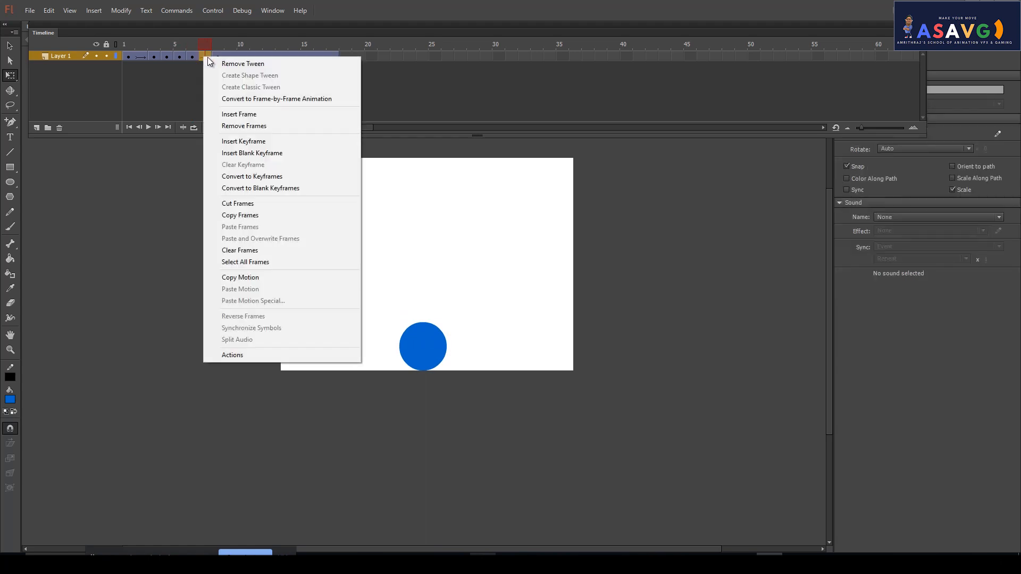
click(237, 115)
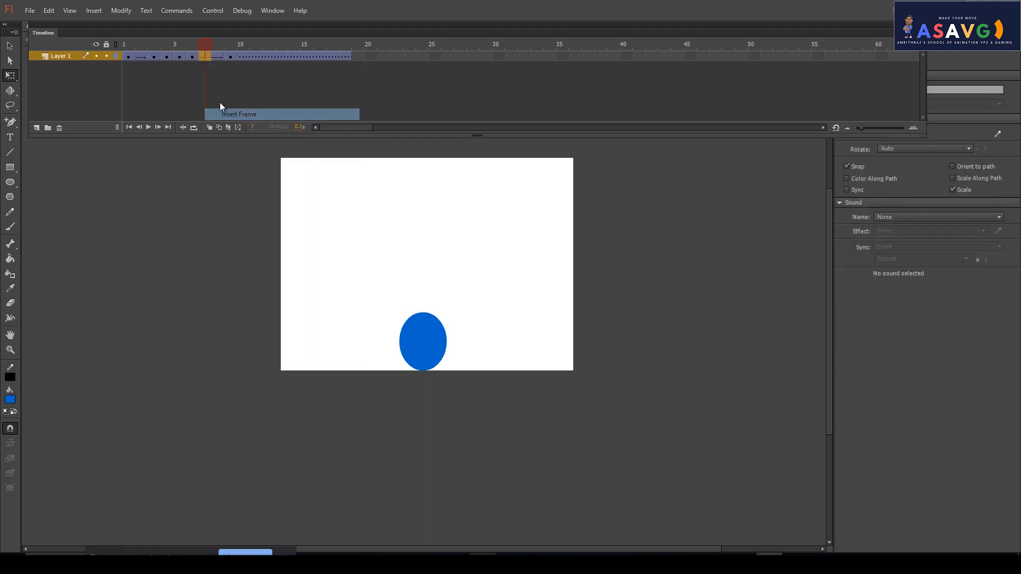
key(ctrl+z)
- Insert a keyframe at frame 7 and stretch the ball upward there with Free Transform
right_click(205, 57)
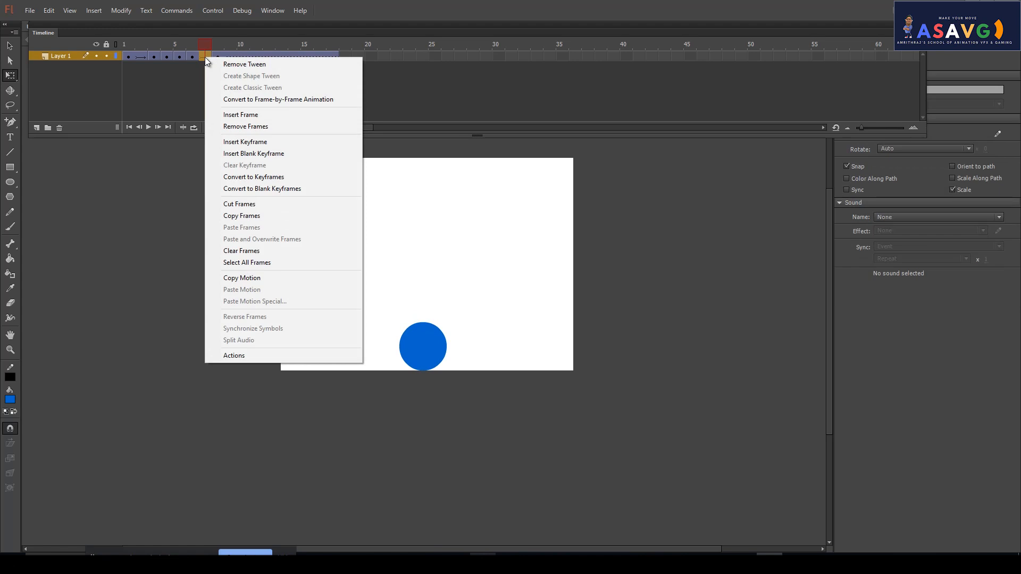
click(241, 142)
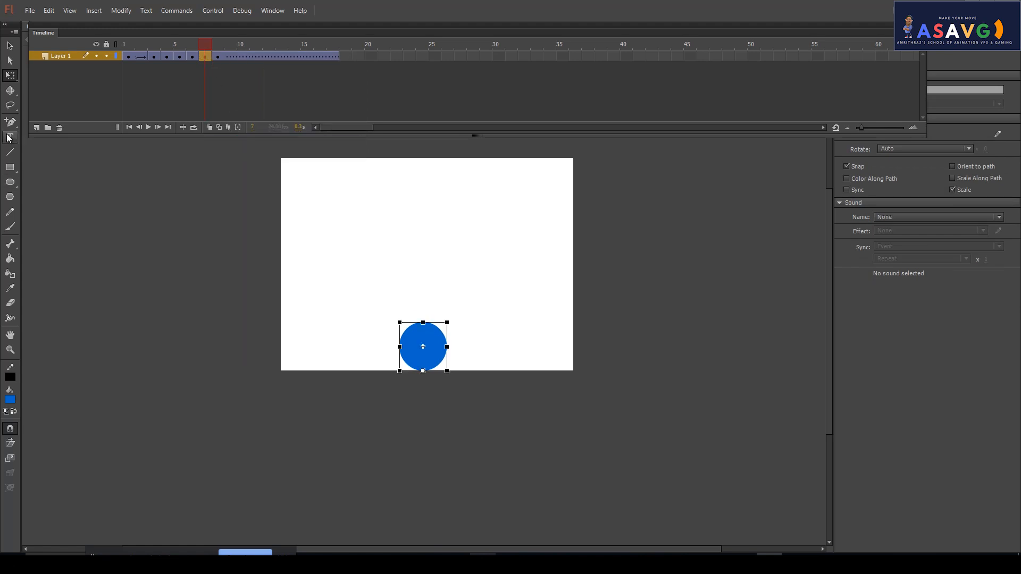
drag(424, 323, 423, 305)
- Insert a keyframe at frame 9 of Layer 1 to hold the ball's resting pose
drag(202, 45, 227, 56)
right_click(227, 55)
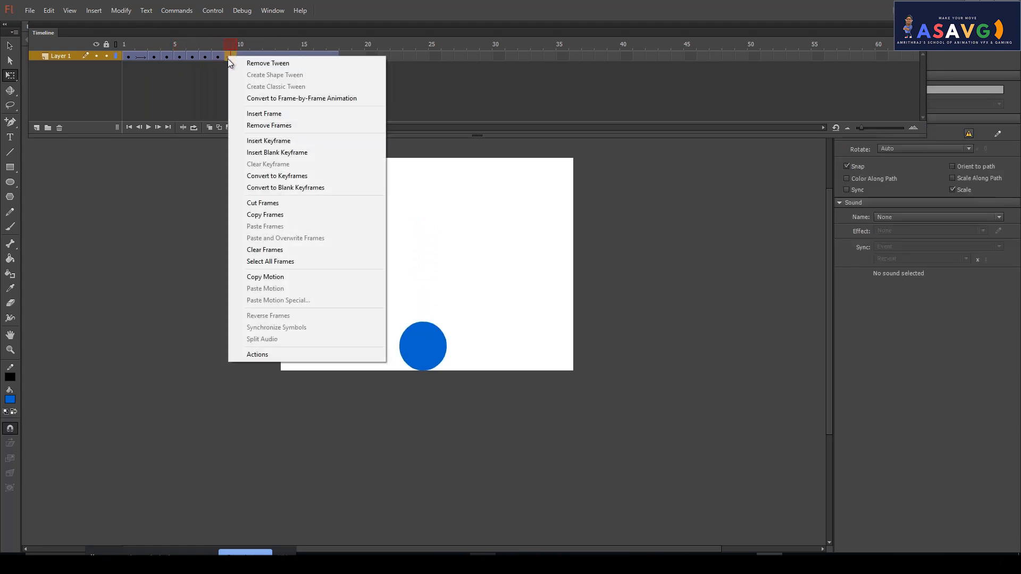
click(273, 138)
- Scrub through the bounce, copy the squashed keyframe at frame 5 and paste it into frame 6
mouse_move(153, 56)
mouse_down()
mouse_move(214, 51)
mouse_move(178, 46)
mouse_move(241, 53)
mouse_move(133, 56)
mouse_move(229, 49)
mouse_move(120, 47)
mouse_move(142, 55)
mouse_up()
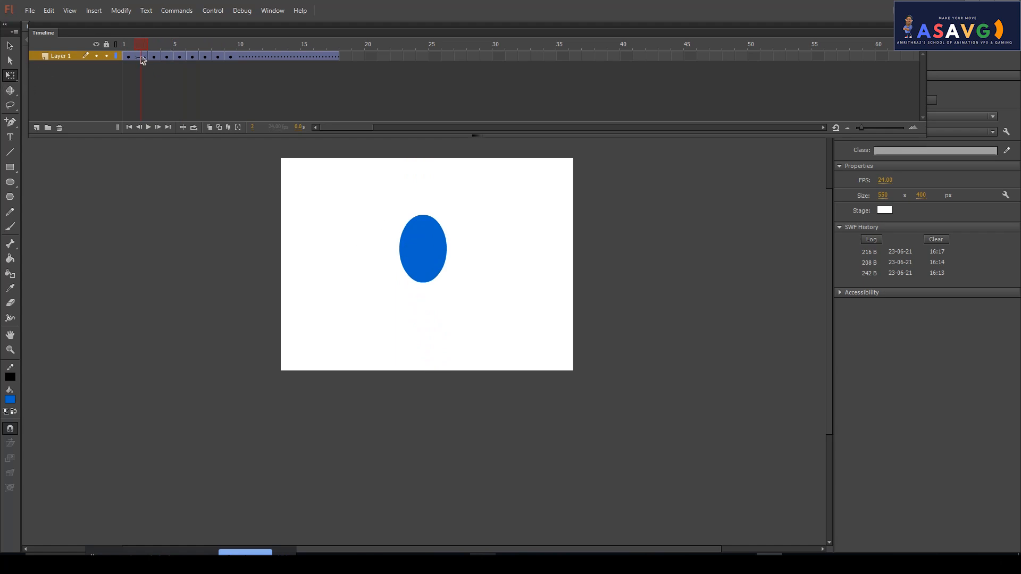
drag(143, 44, 191, 59)
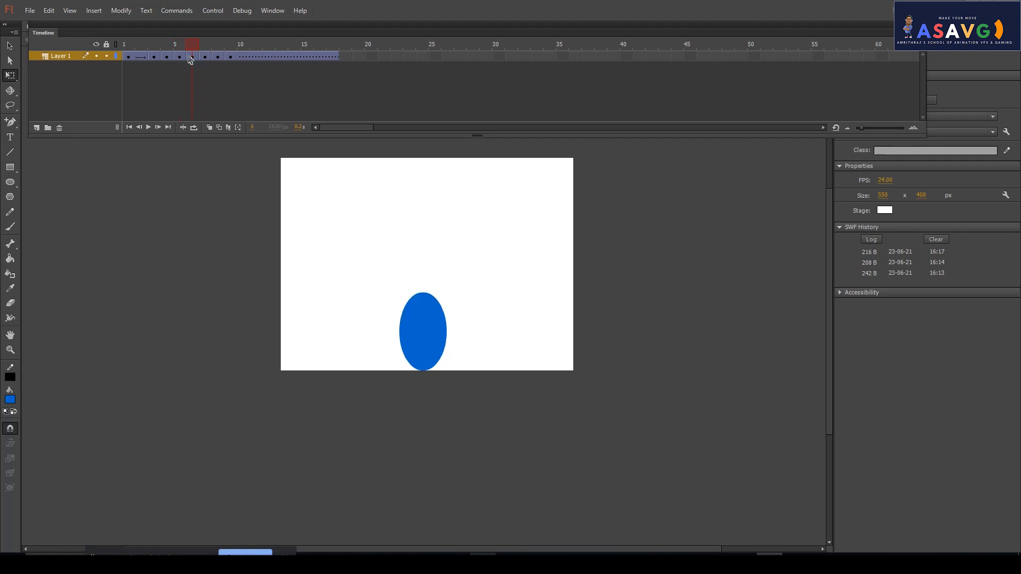
click(181, 58)
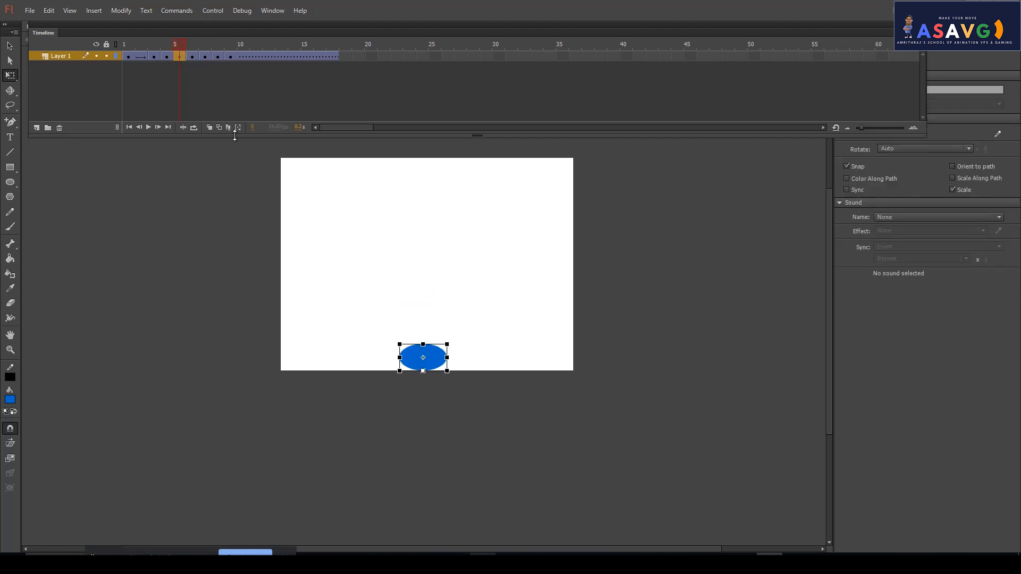
right_click(182, 57)
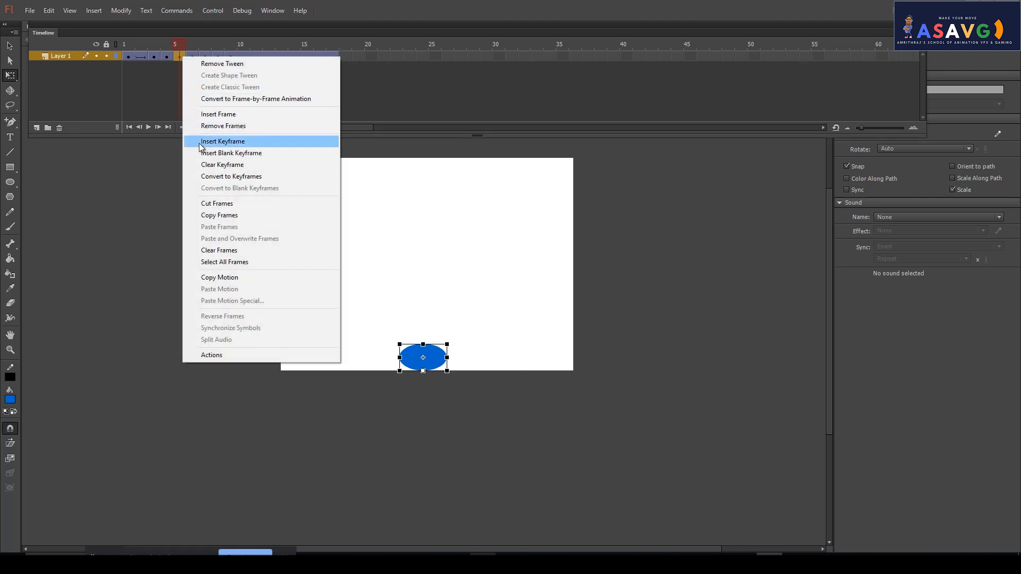
click(219, 215)
click(192, 43)
right_click(193, 59)
click(213, 239)
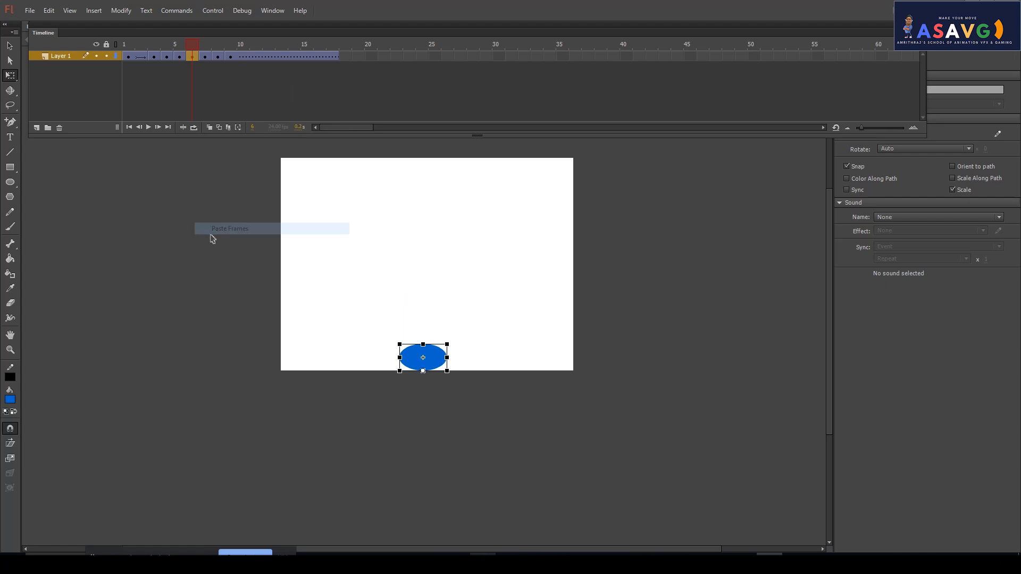
- Flatten the pasted ball in frame 6 further so its squash is stronger than in frame 5
mouse_move(181, 44)
mouse_down()
mouse_move(164, 45)
mouse_move(206, 58)
mouse_move(167, 59)
mouse_move(187, 59)
mouse_up()
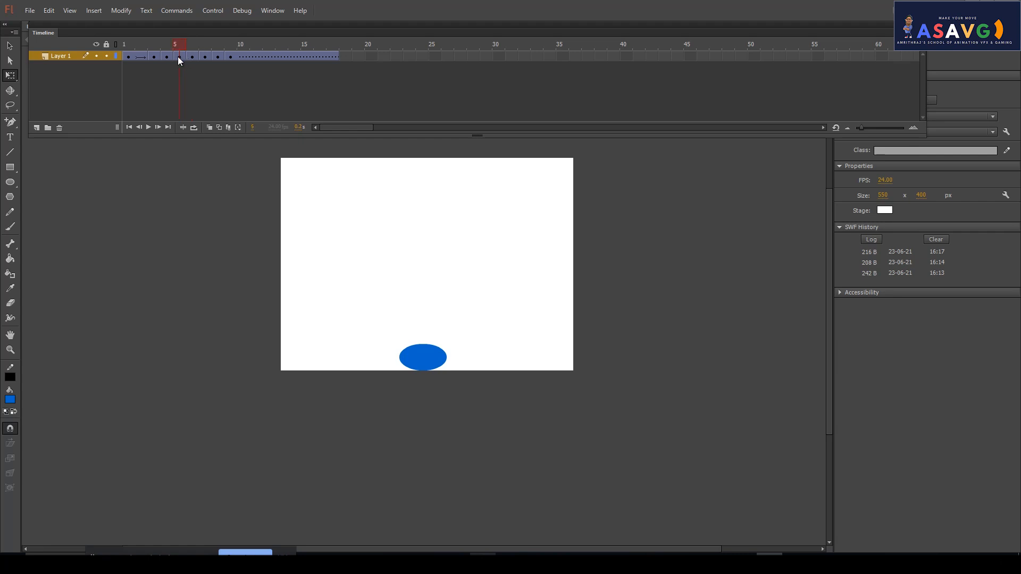
click(423, 365)
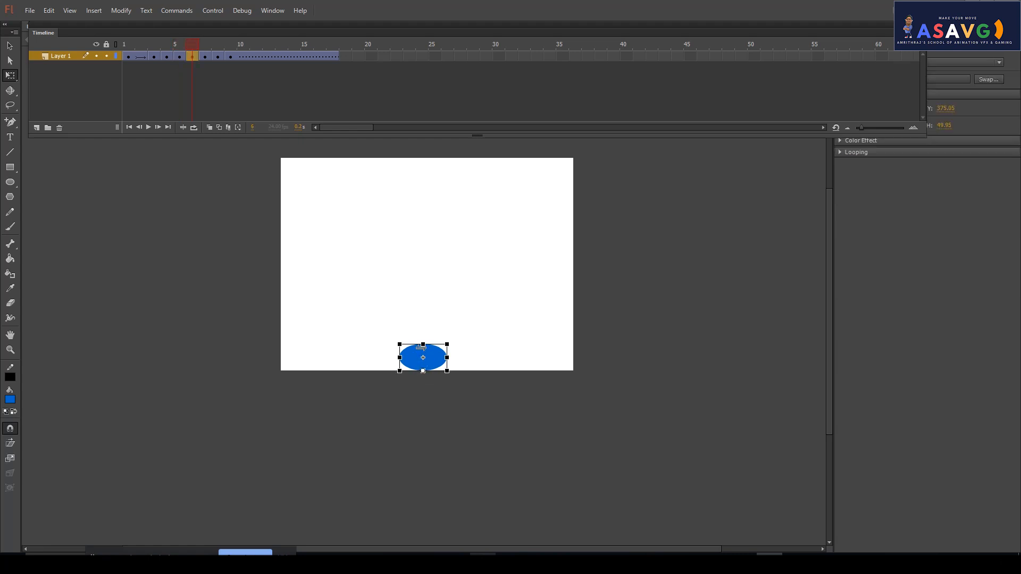
drag(423, 344, 424, 355)
- Play the bounce with the new squash frames as a maximized test movie and close the preview
drag(198, 55, 241, 57)
key(ctrl+Return)
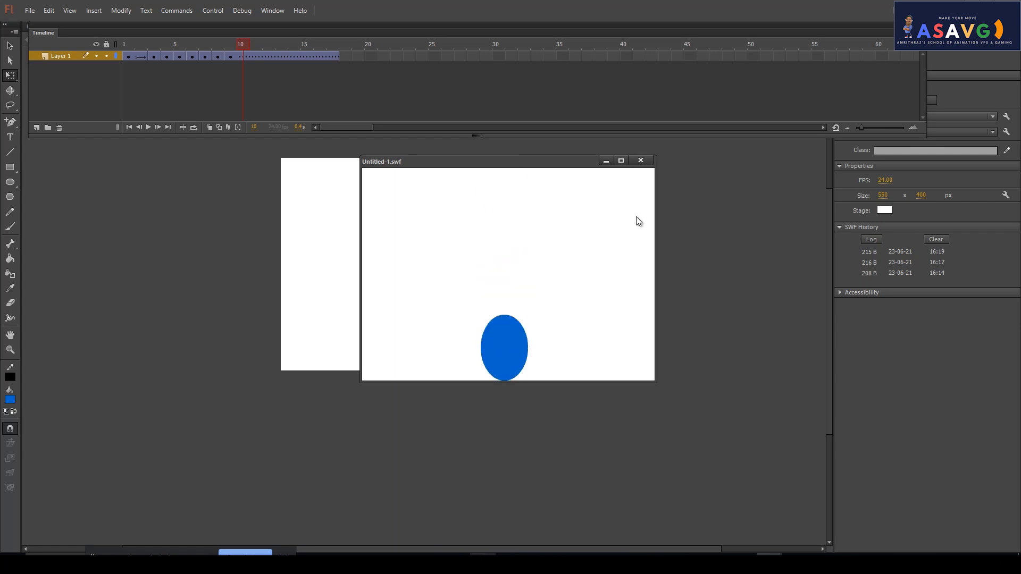
click(621, 161)
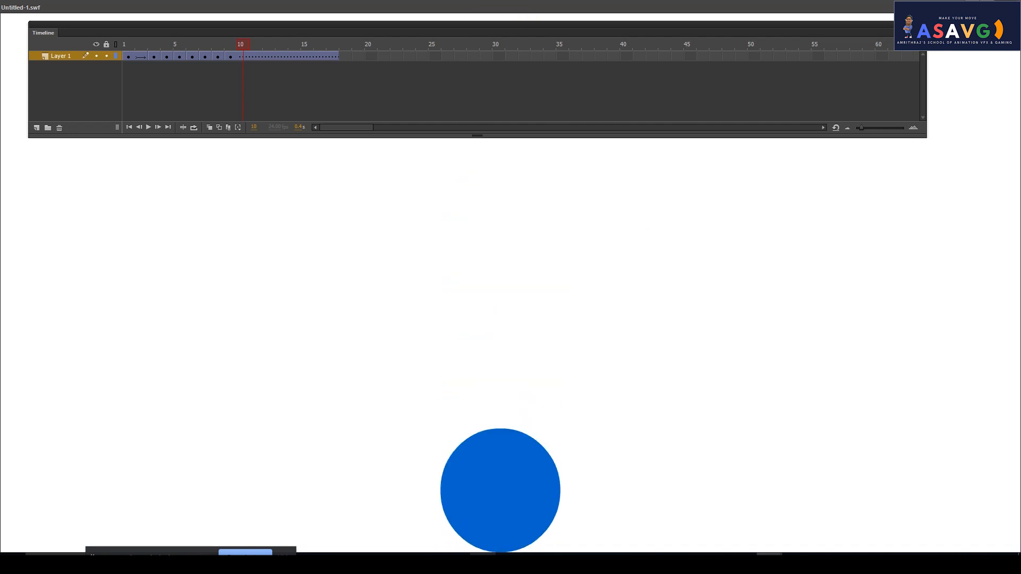
click(1007, 5)
drag(184, 41, 165, 66)
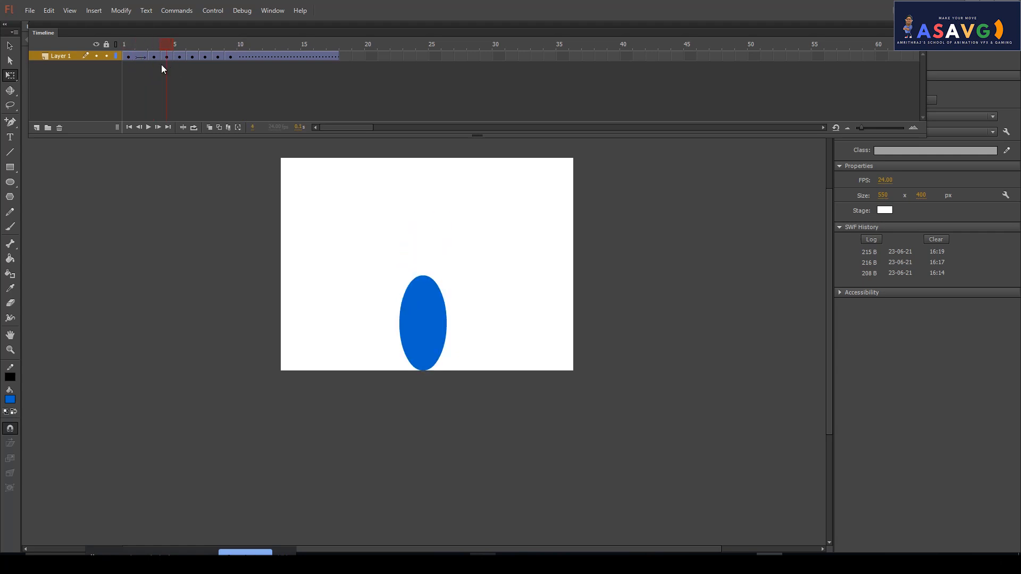
drag(166, 65, 191, 60)
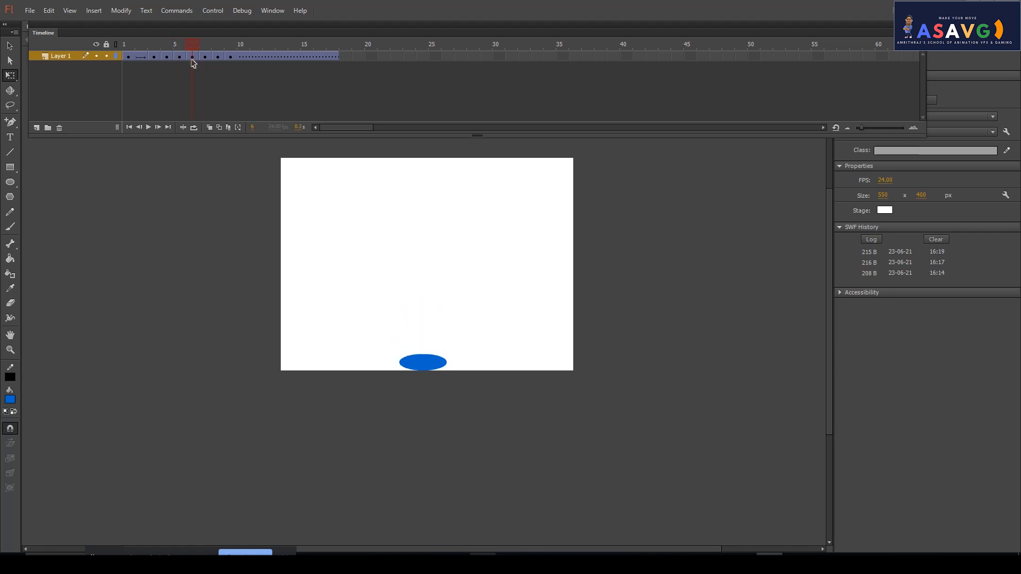
right_click(192, 59)
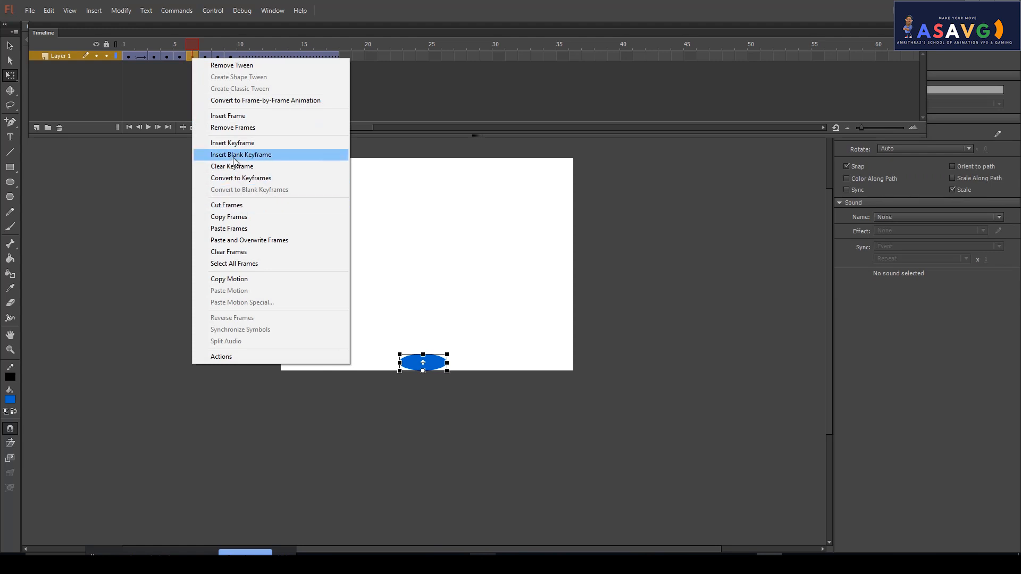
click(241, 116)
drag(192, 45, 176, 66)
key(ctrl+z)
key(ctrl+z)
key(z)
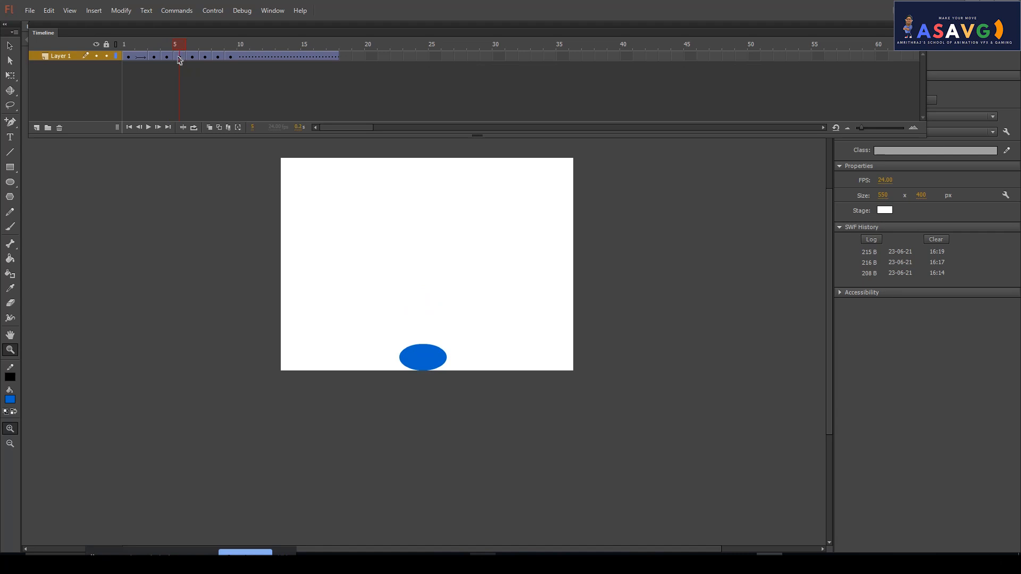
- Stretch the squashed ball in frame 5 upward to about 129 px tall with Free Transform
click(179, 57)
key(q)
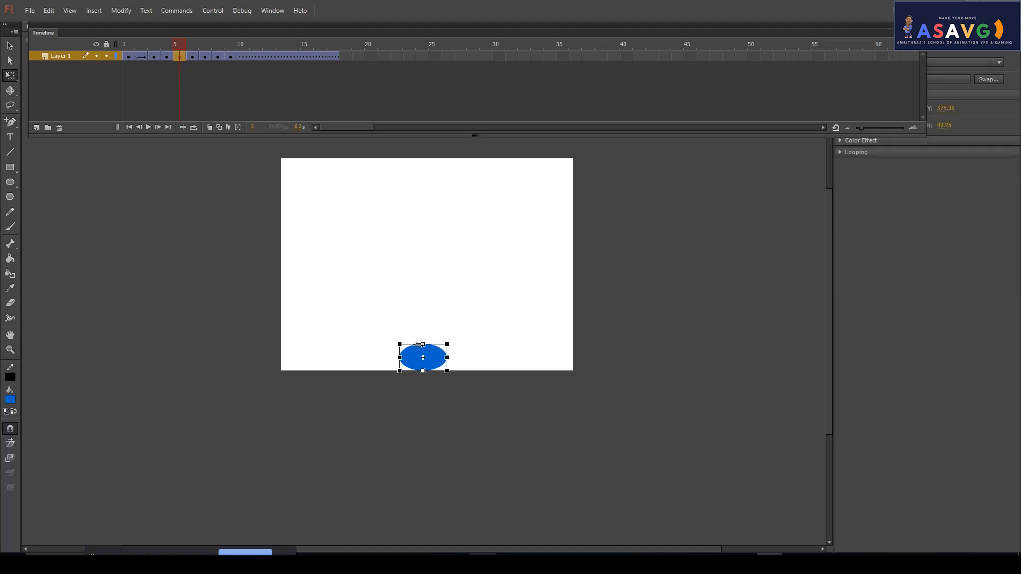
drag(423, 342, 423, 301)
drag(400, 337, 405, 336)
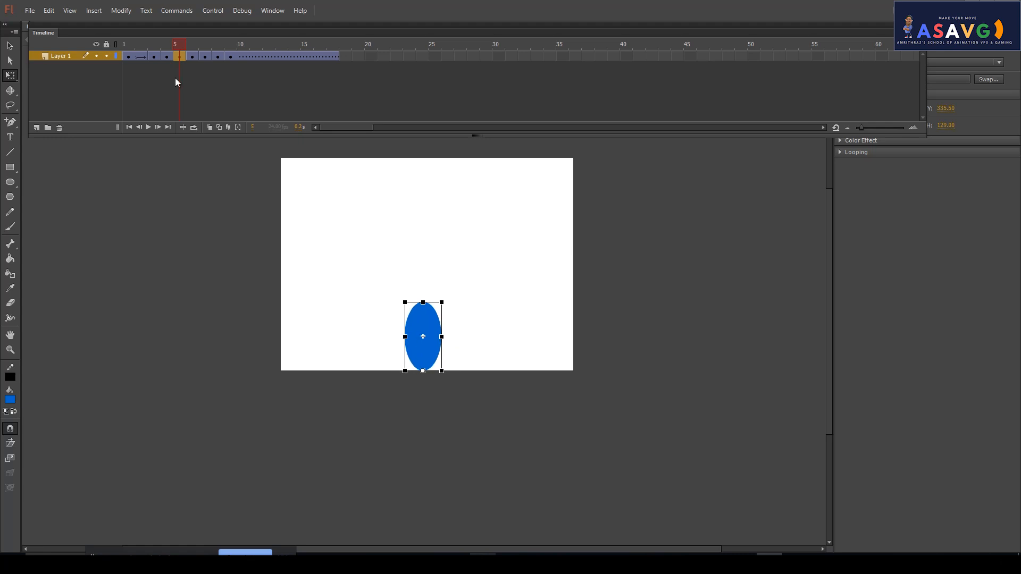
mouse_move(177, 48)
mouse_down()
mouse_move(201, 59)
mouse_move(161, 44)
mouse_move(177, 52)
mouse_up()
click(185, 57)
key(ctrl+z)
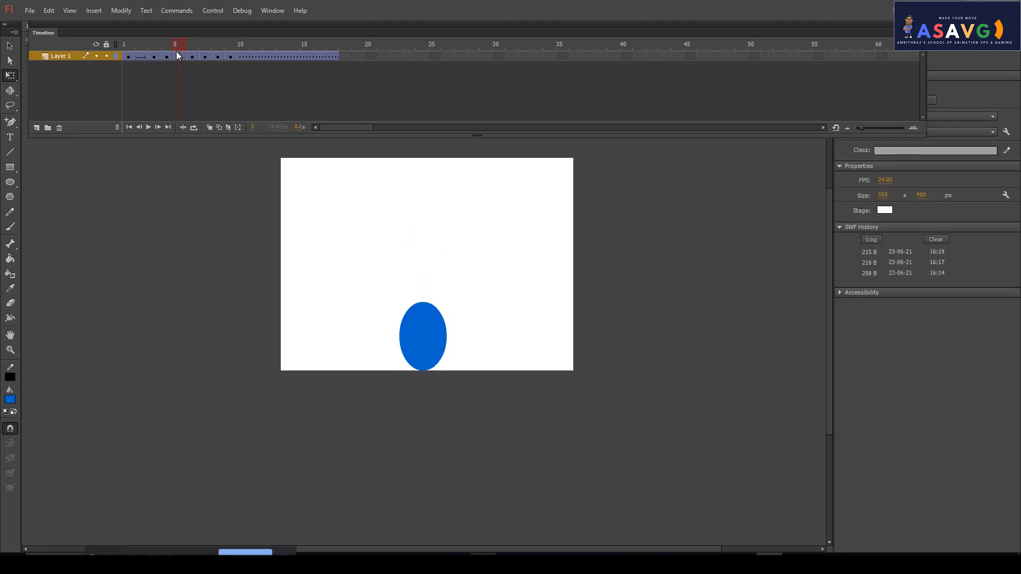
- Go to frame 8 and squash the ball slightly from its top edge with Free Transform
click(425, 355)
drag(187, 47, 206, 62)
click(213, 60)
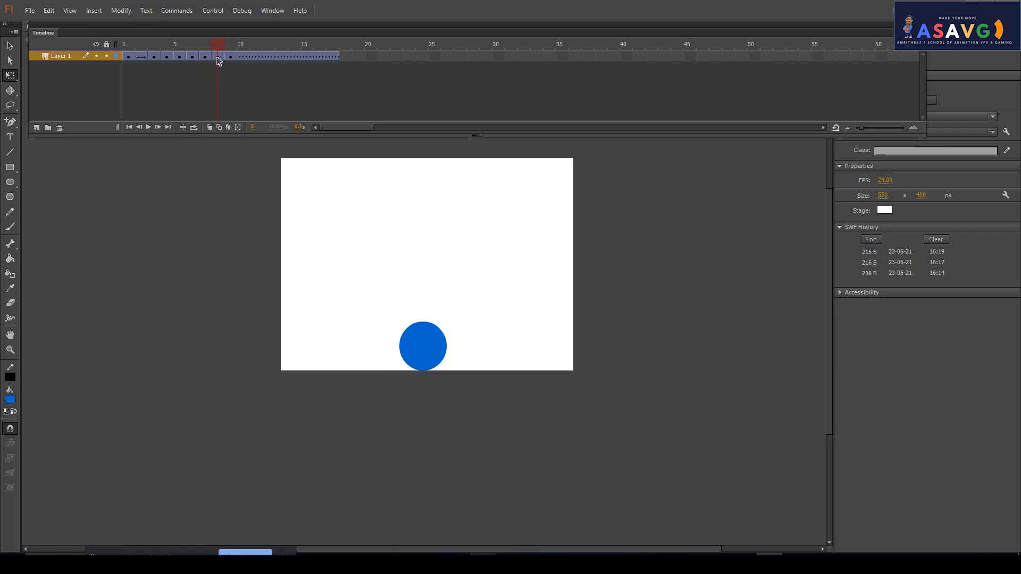
click(10, 75)
mouse_move(424, 323)
mouse_down()
mouse_move(425, 336)
mouse_move(424, 328)
mouse_up()
- Scrub to frame 11, play the refined bounce as a maximized test movie and close the preview
drag(222, 60, 259, 57)
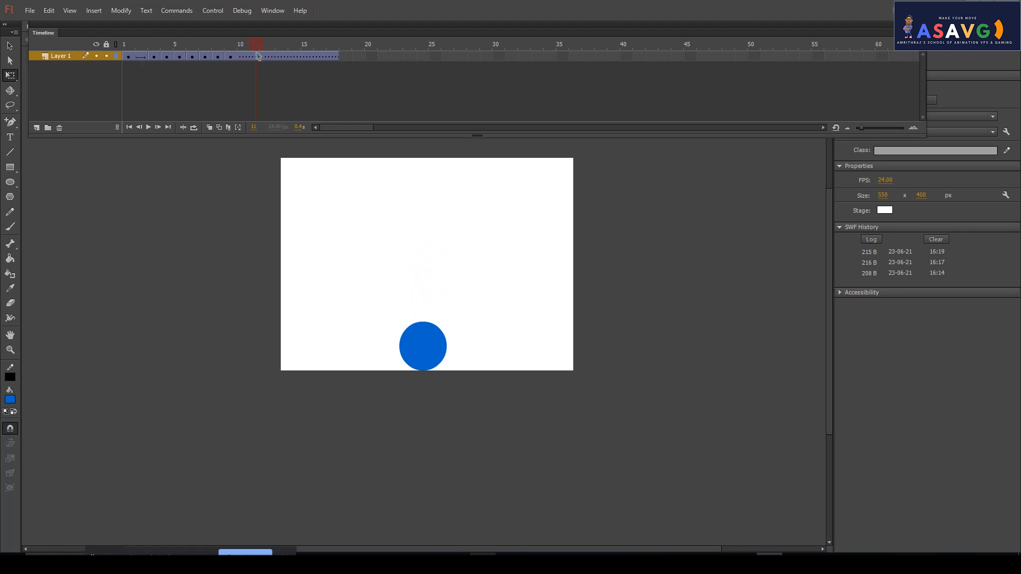
key(ctrl+Return)
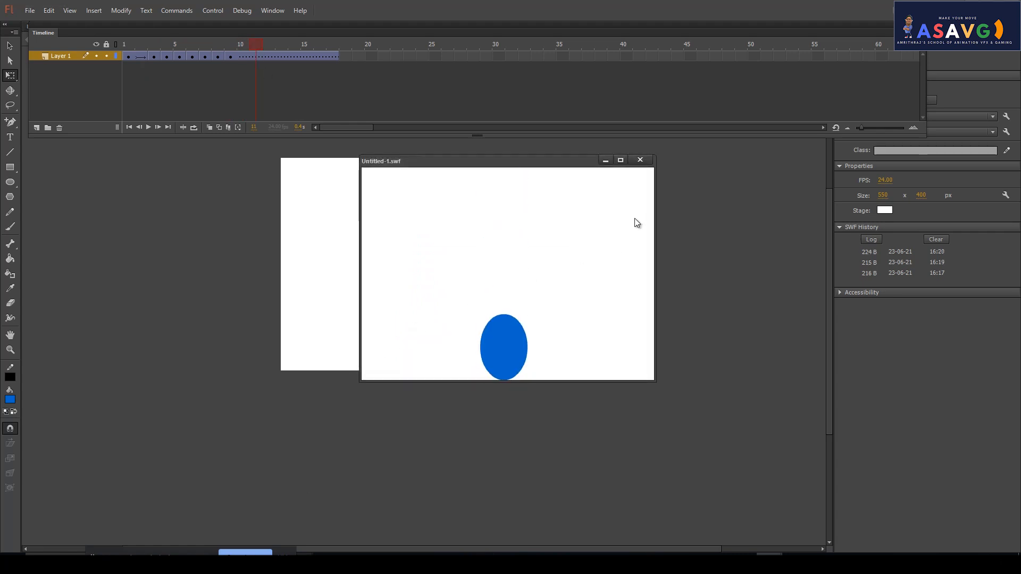
click(620, 160)
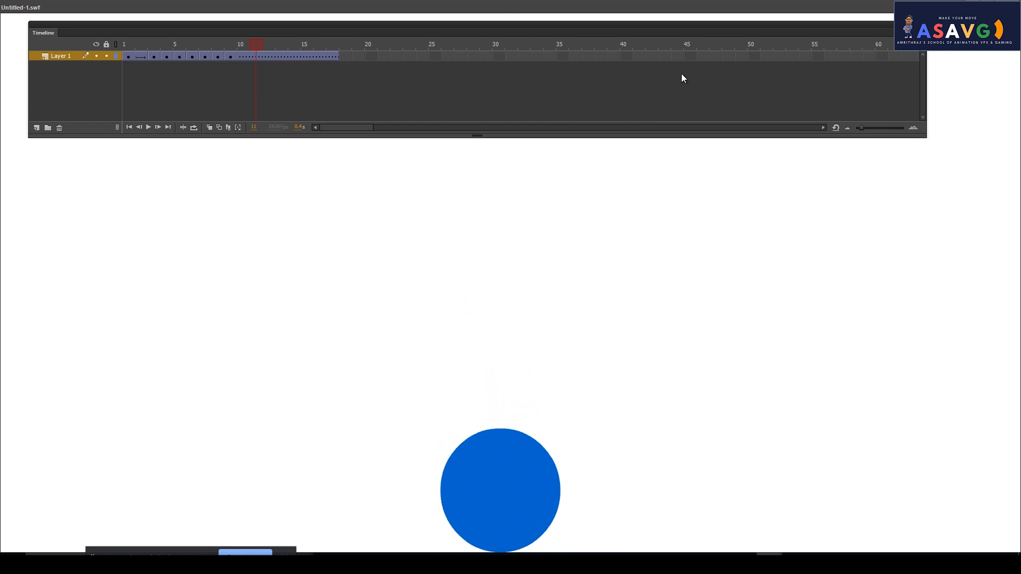
click(1008, 5)
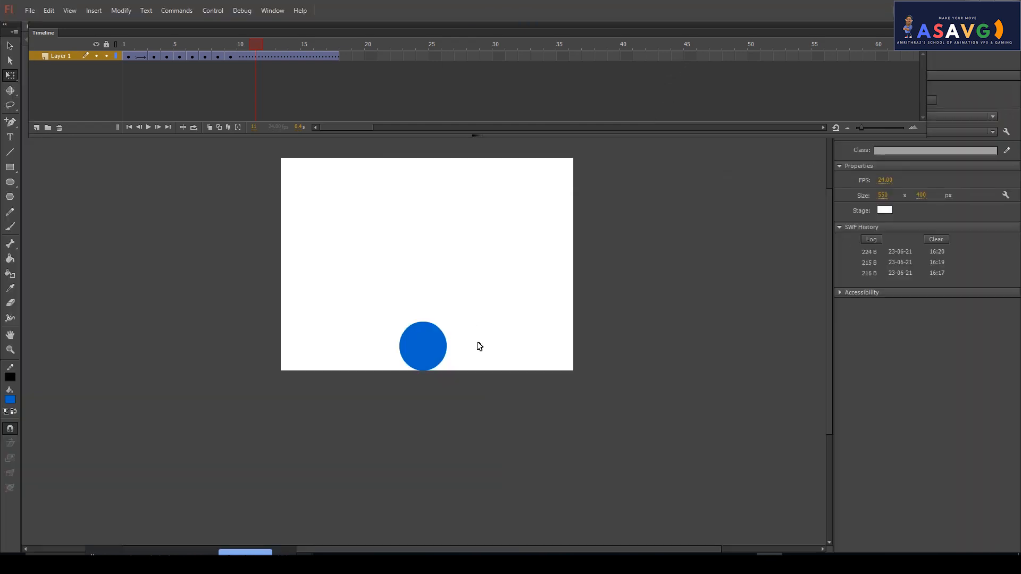
- Select frames 1 to 17 of Layer 1 and clear their contents to empty the stage
drag(519, 342, 489, 329)
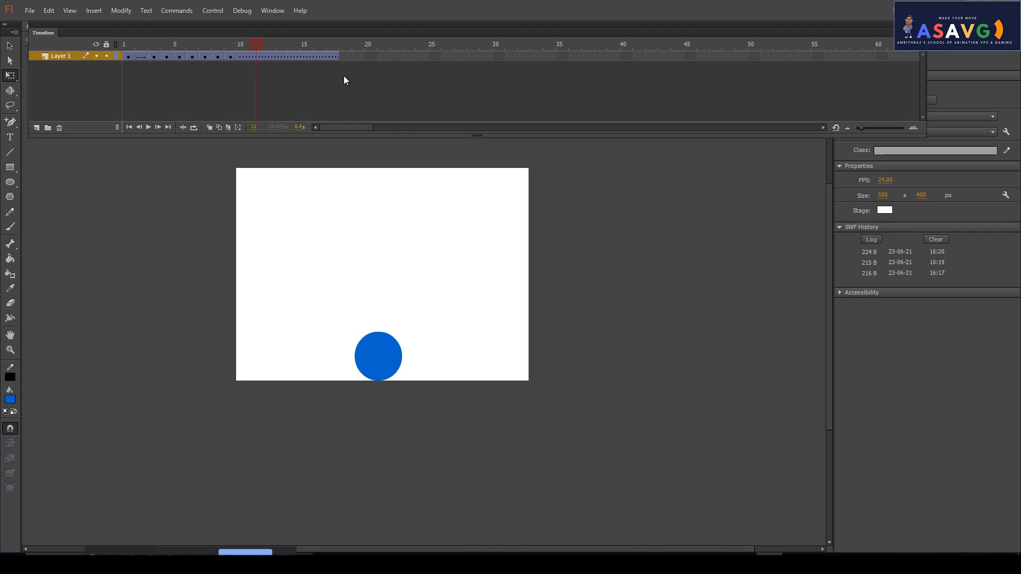
click(127, 57)
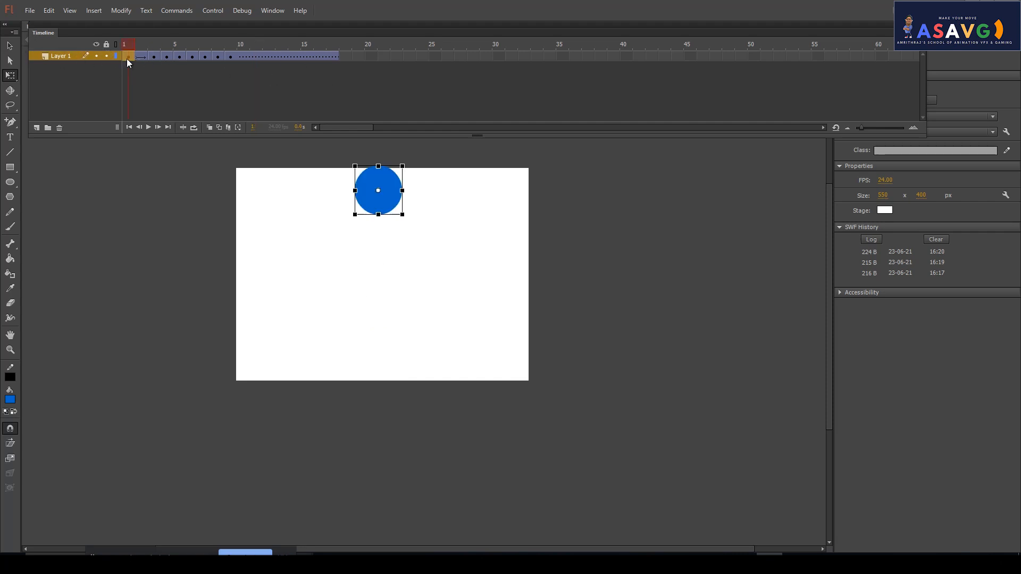
shift+click(335, 57)
right_click(336, 58)
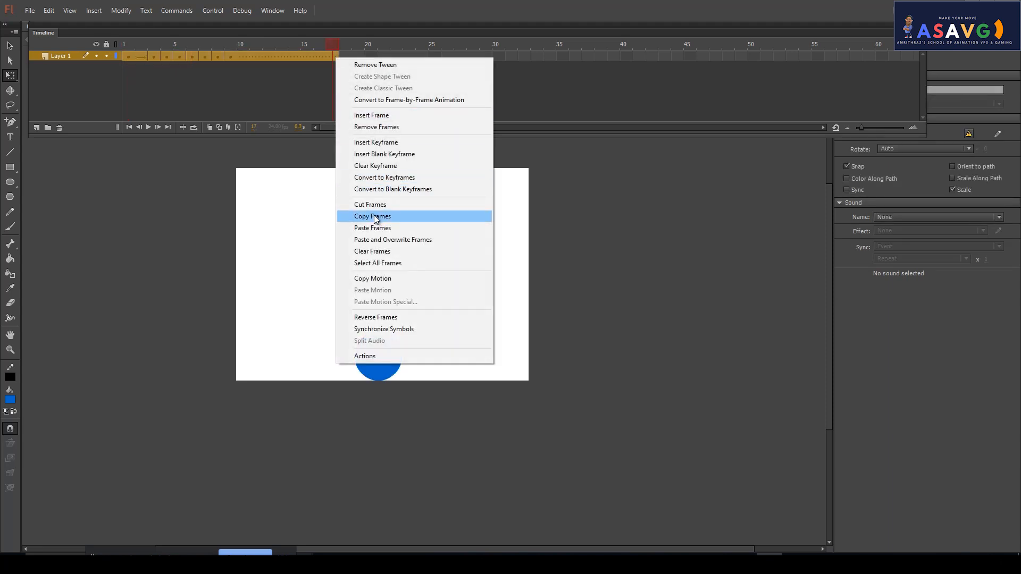
click(376, 165)
- Return to frame 1 and draw a blue circle with a black outline in the stage's lower-left corner using the Oval tool
click(151, 57)
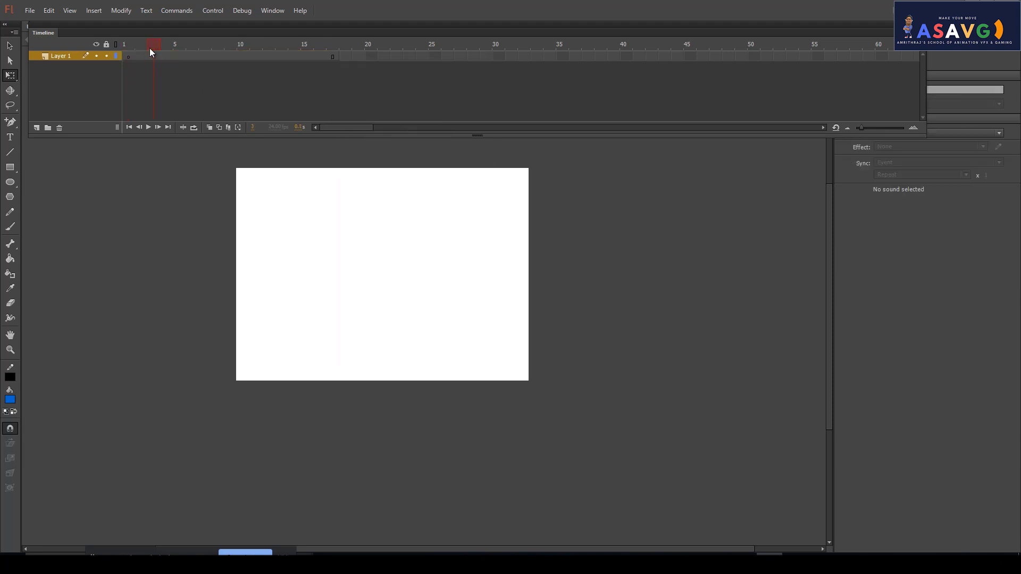
drag(150, 48, 125, 48)
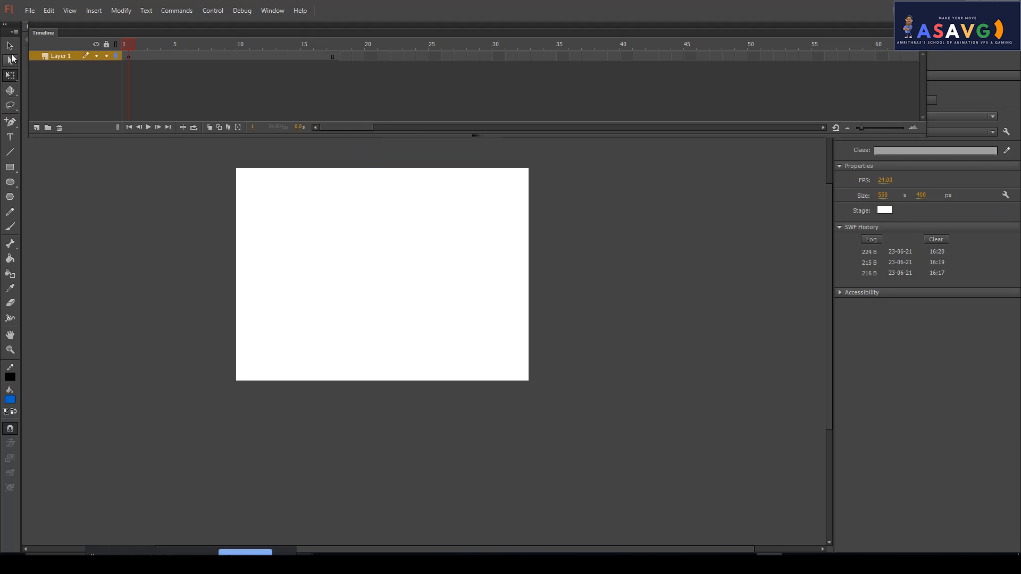
click(10, 105)
click(10, 181)
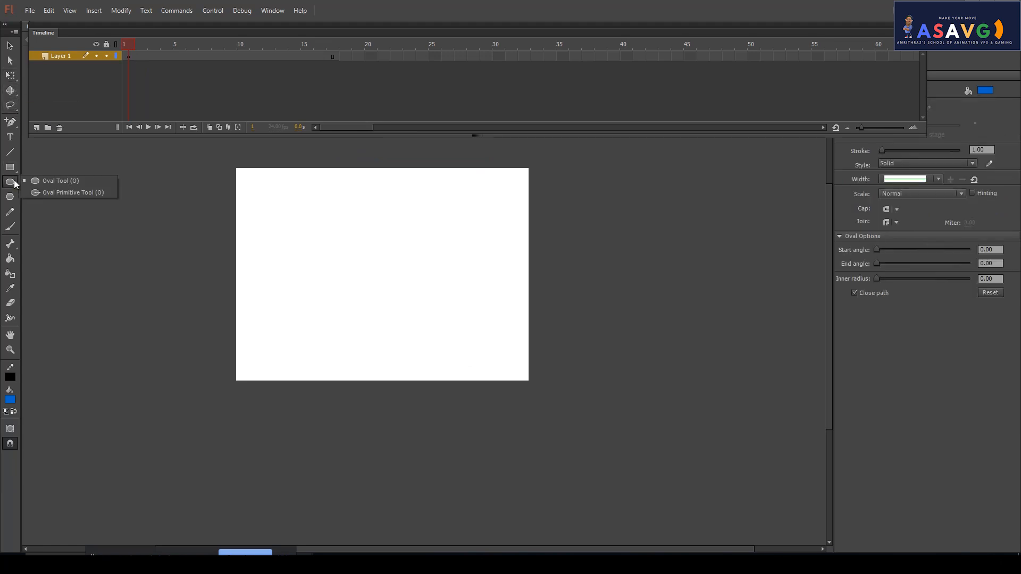
click(58, 181)
drag(260, 333, 313, 383)
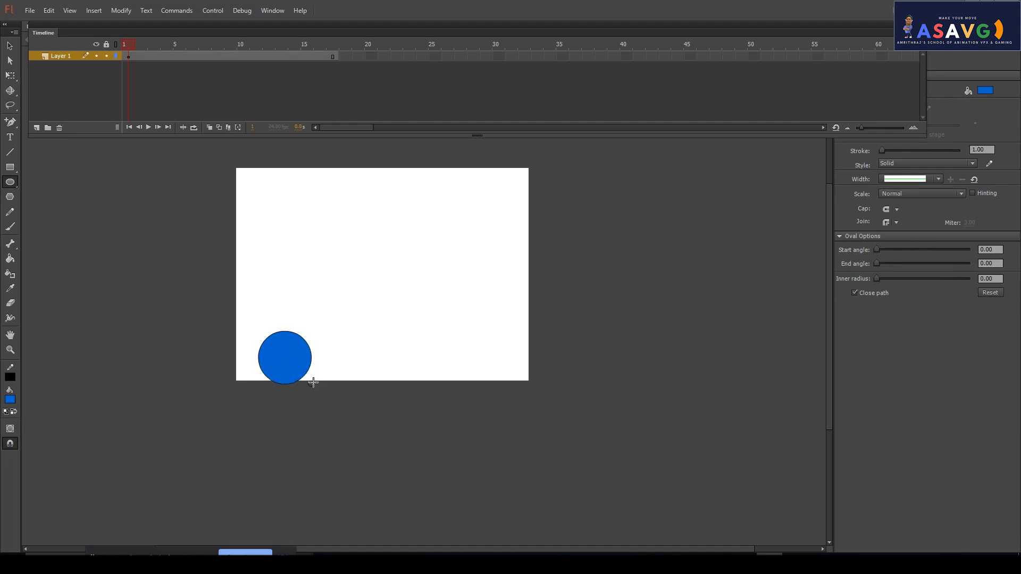
- Delete the black outline around the circle on frame 1, leaving only its blue fill
key(v)
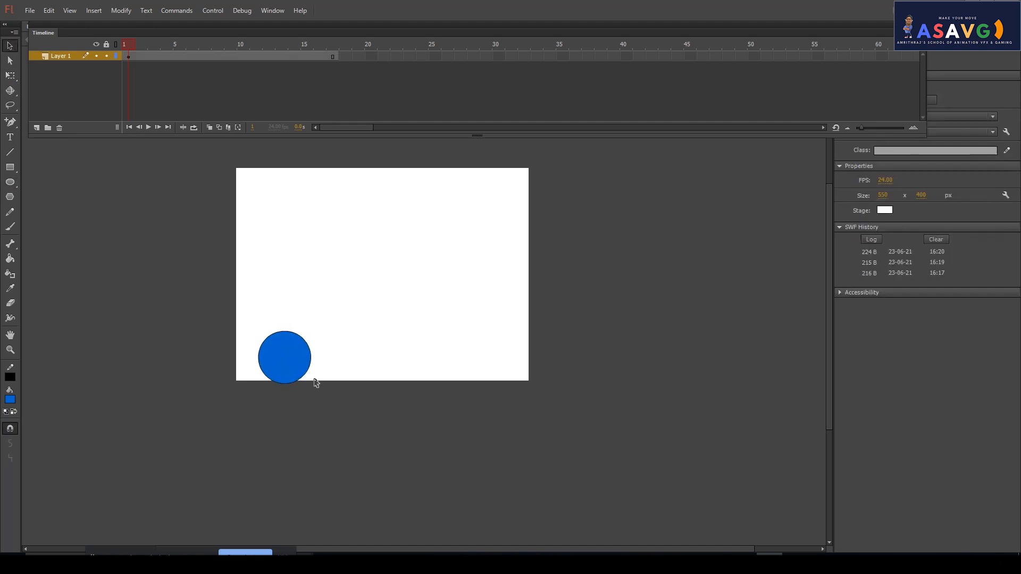
click(308, 376)
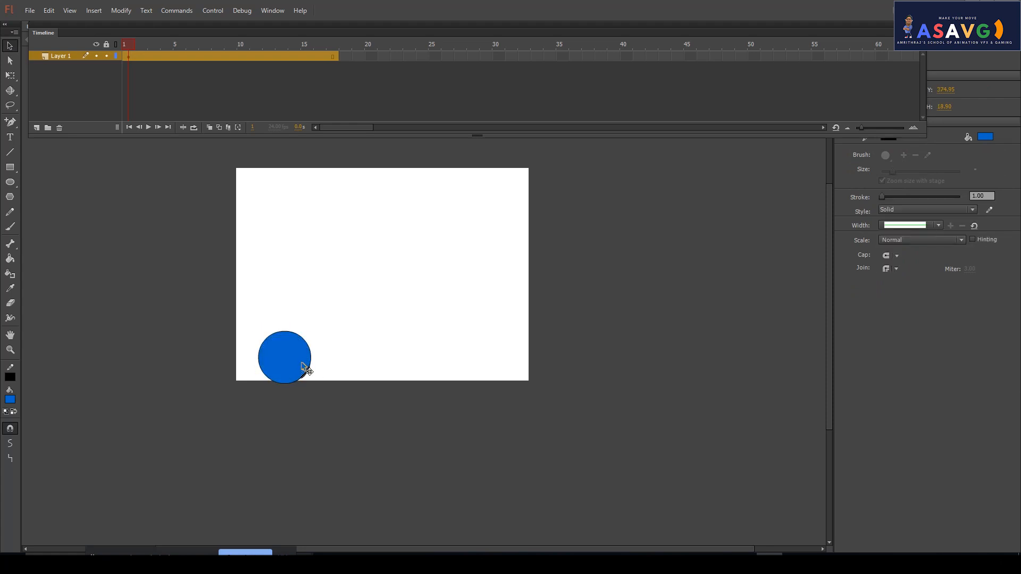
click(332, 386)
key(ctrl+equal)
key(space)
drag(299, 378, 356, 296)
double_click(293, 372)
click(340, 352)
click(334, 358)
mouse_move(333, 356)
mouse_down()
mouse_move(464, 290)
mouse_move(466, 279)
mouse_up()
key(ctrl+z)
key(ctrl+z)
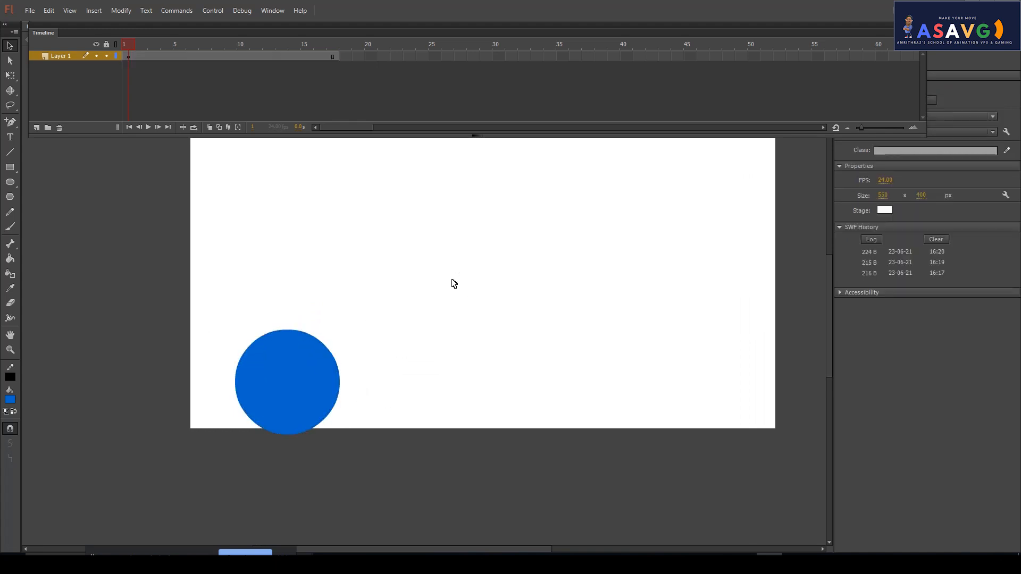
click(370, 331)
click(320, 342)
key(Delete)
- Move the blue ball rightward so it rests on the stage's bottom edge at frame 1
drag(315, 366, 365, 363)
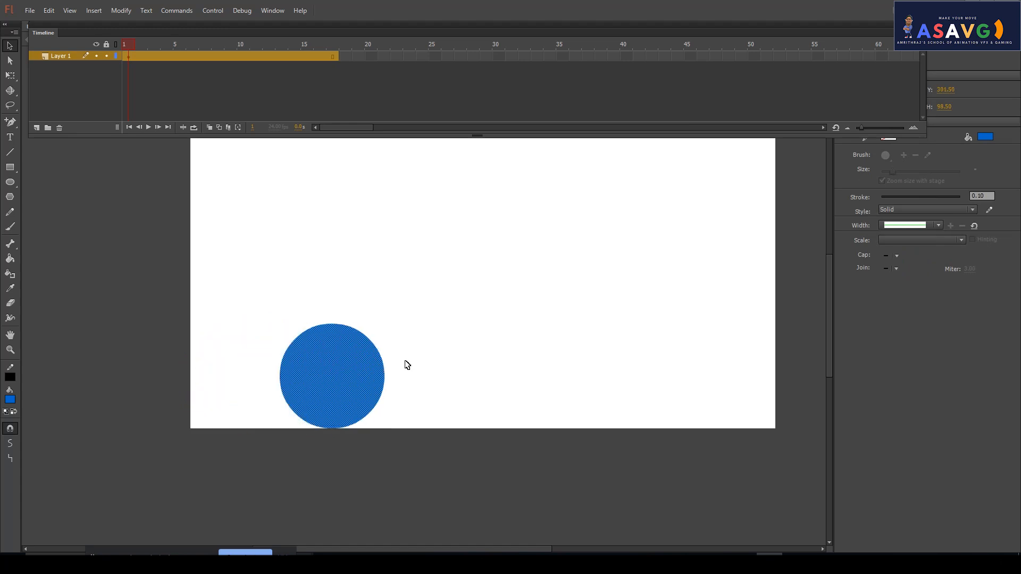
drag(320, 392, 367, 384)
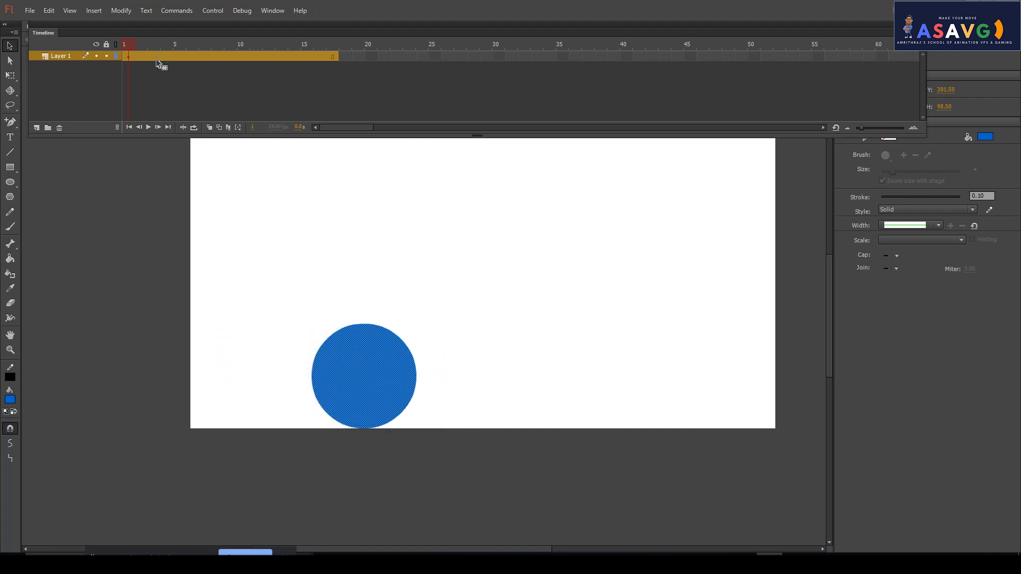
click(128, 57)
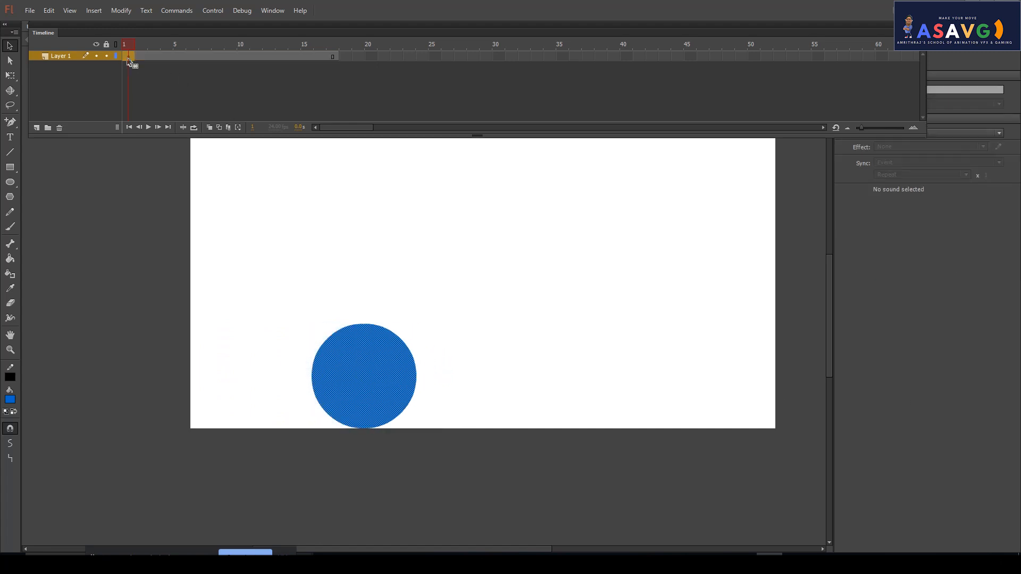
- Insert a keyframe at frame 5 of Layer 1
click(179, 55)
right_click(181, 53)
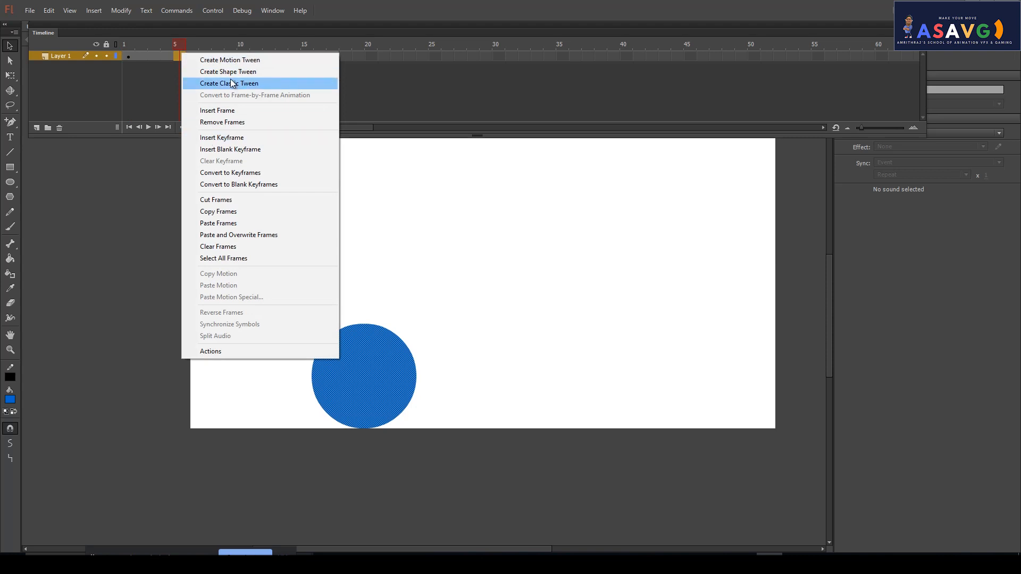
drag(163, 36, 122, 49)
right_click(174, 56)
click(207, 142)
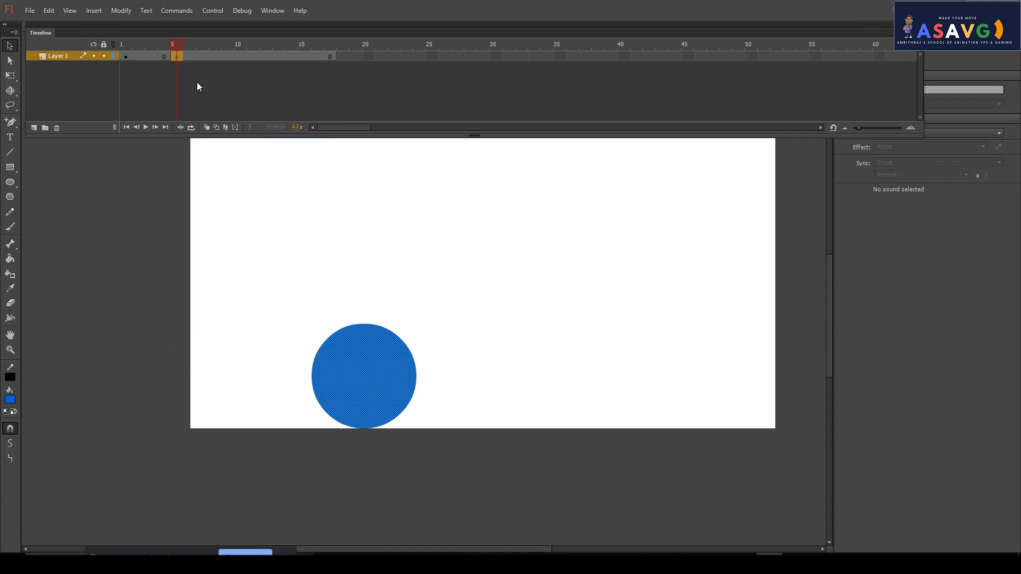
click(176, 47)
drag(122, 47, 177, 49)
- Insert keyframes at frames 10 and 17 of Layer 1
right_click(237, 55)
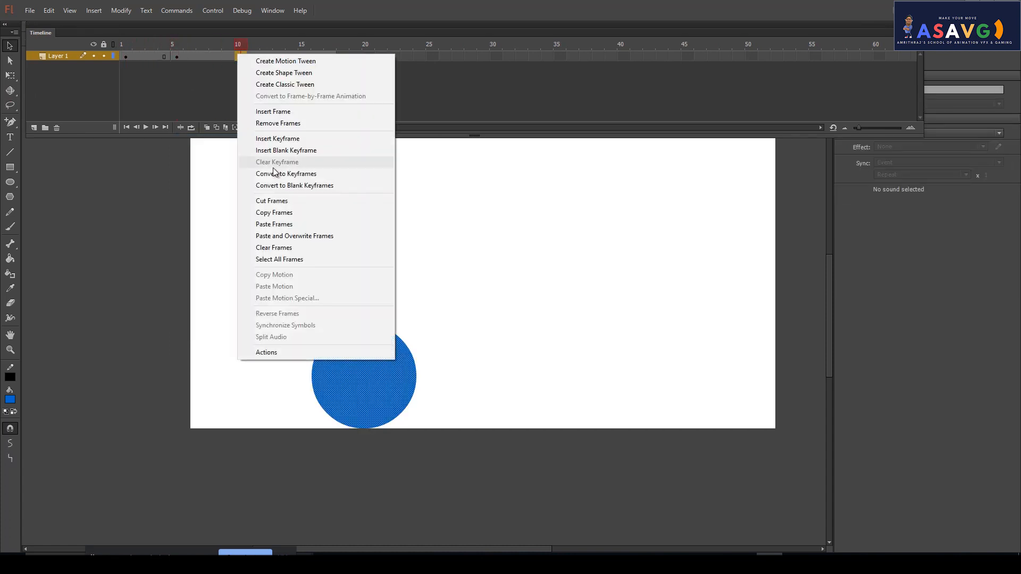
click(279, 139)
click(315, 42)
click(327, 44)
right_click(326, 52)
click(366, 136)
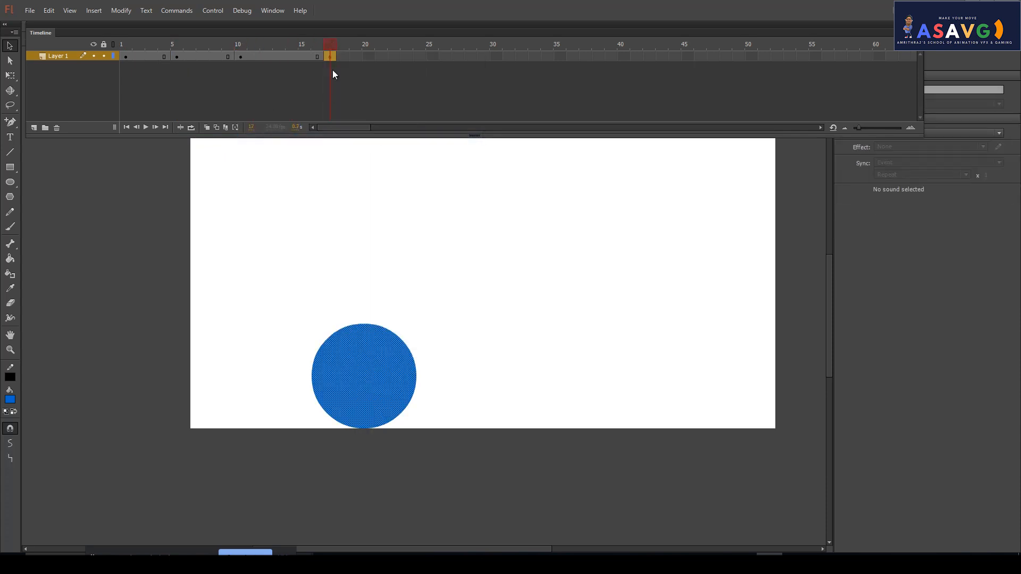
click(126, 55)
drag(232, 55, 170, 52)
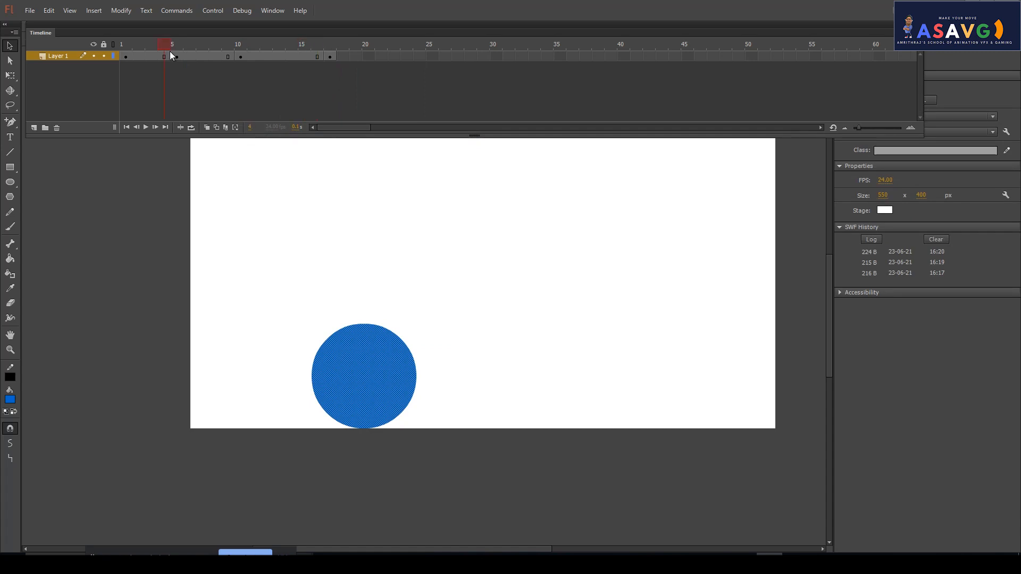
click(310, 308)
click(357, 376)
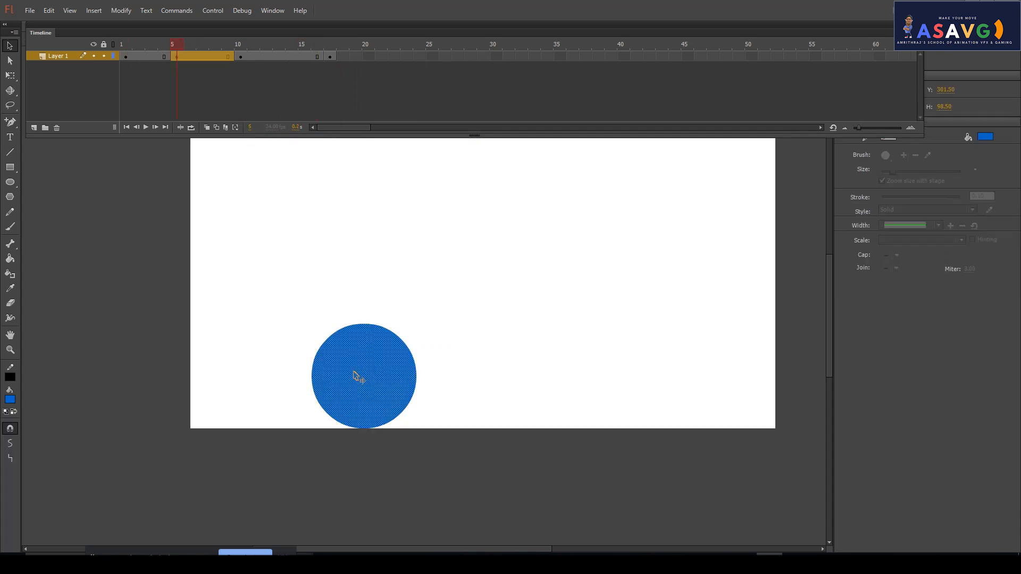
click(10, 75)
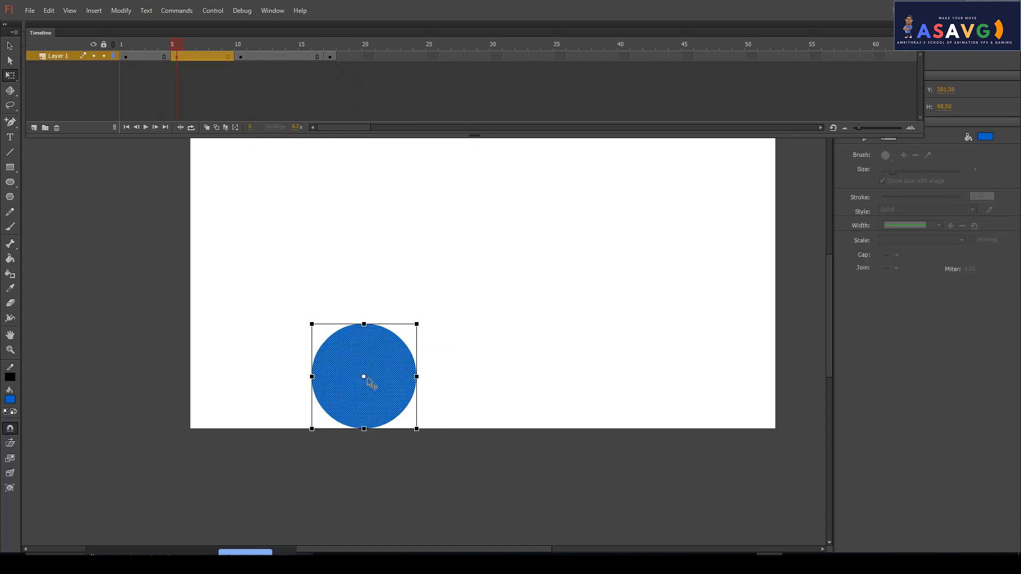
click(204, 71)
click(9, 47)
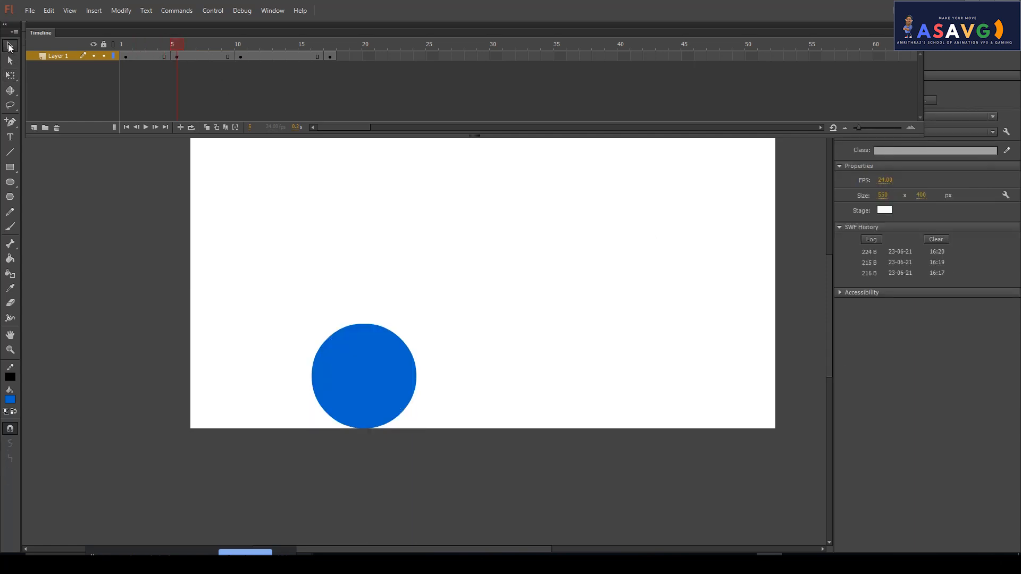
- At frame 10, move the ball horizontally along the ground to the right part of the stage
click(241, 56)
drag(372, 388, 627, 391)
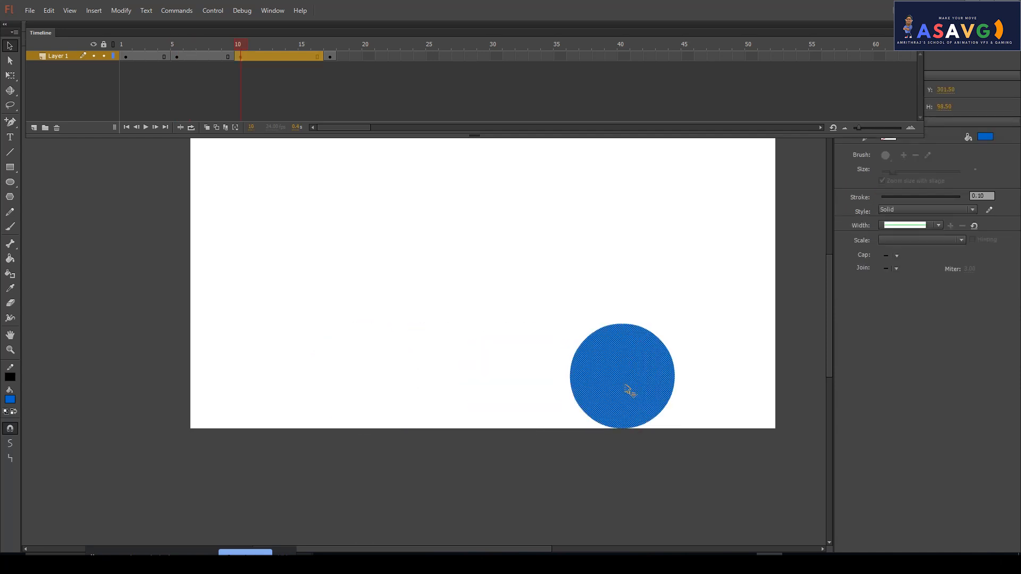
mouse_move(238, 48)
mouse_down()
mouse_move(130, 47)
mouse_move(337, 55)
mouse_move(245, 53)
mouse_up()
- Copy the keyframe at frame 10 and paste it onto frame 17 of Layer 1
click(242, 56)
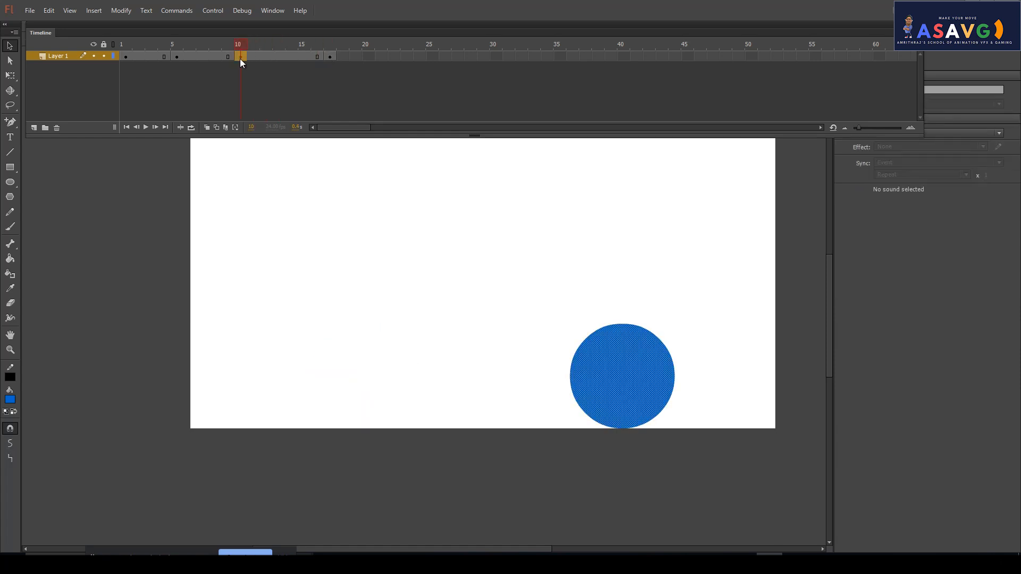
right_click(241, 59)
click(282, 217)
drag(241, 46, 330, 47)
right_click(334, 58)
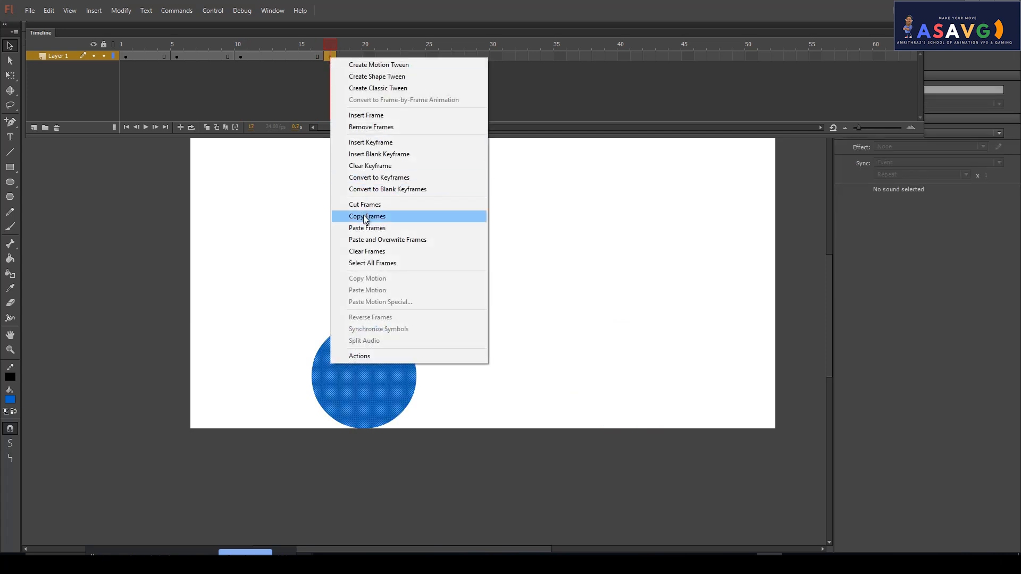
click(352, 225)
- Scrub back to frame 3, play the animation as a test movie and close the preview
drag(328, 50, 148, 59)
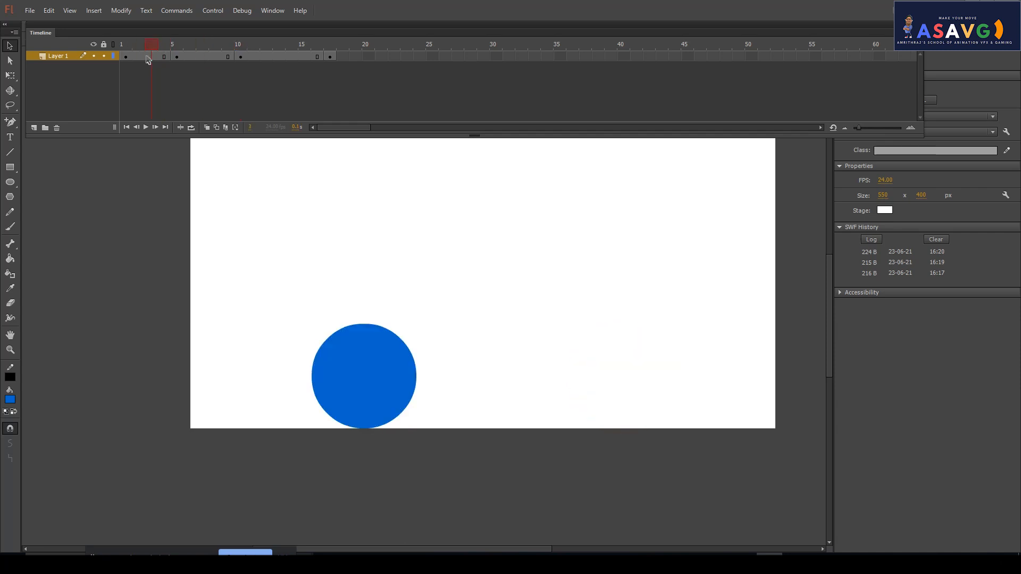
key(ctrl+Return)
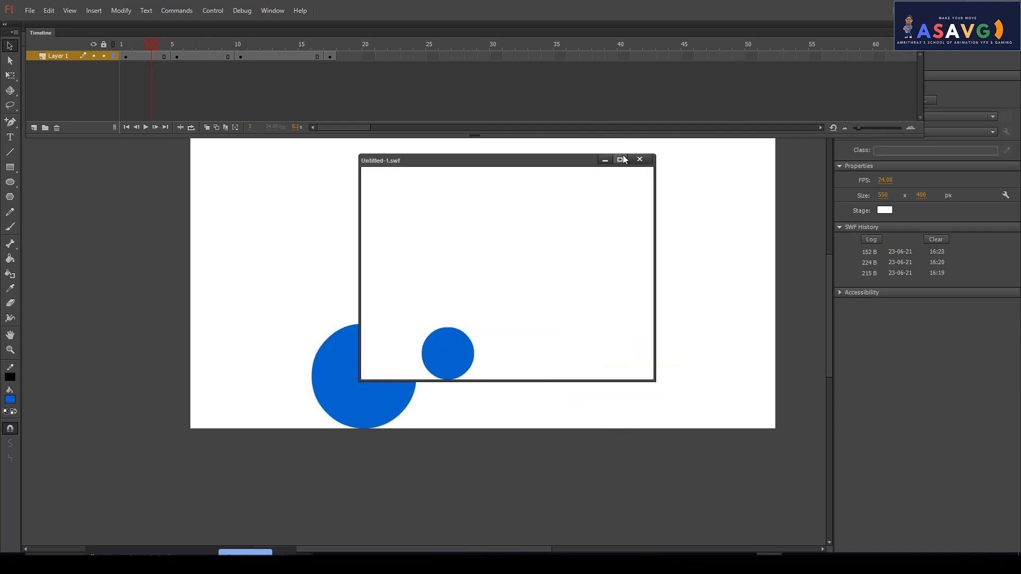
click(639, 159)
- Insert a keyframe at frame 2 of Layer 1 and shift it to frame 3
click(347, 357)
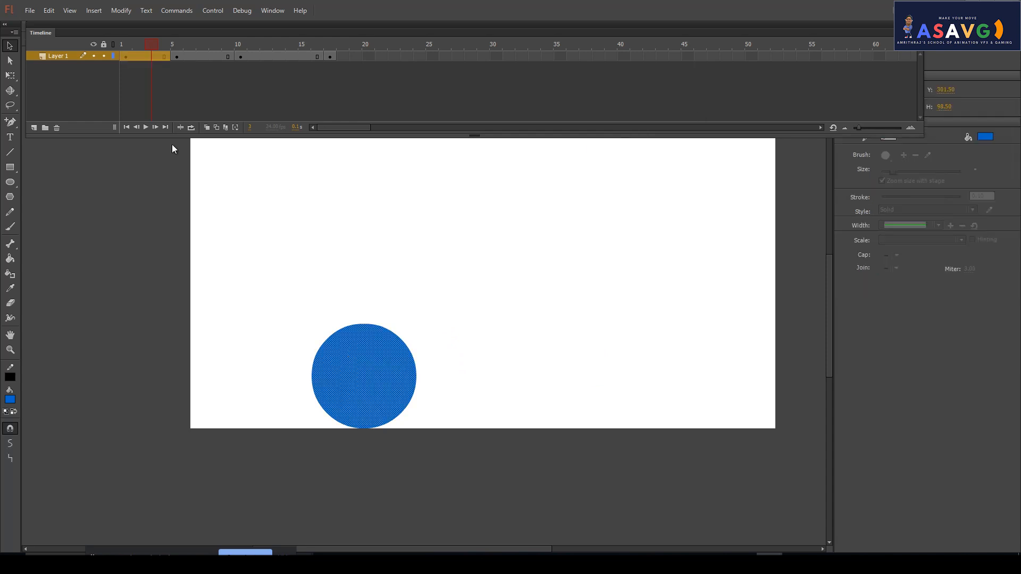
drag(145, 48, 124, 46)
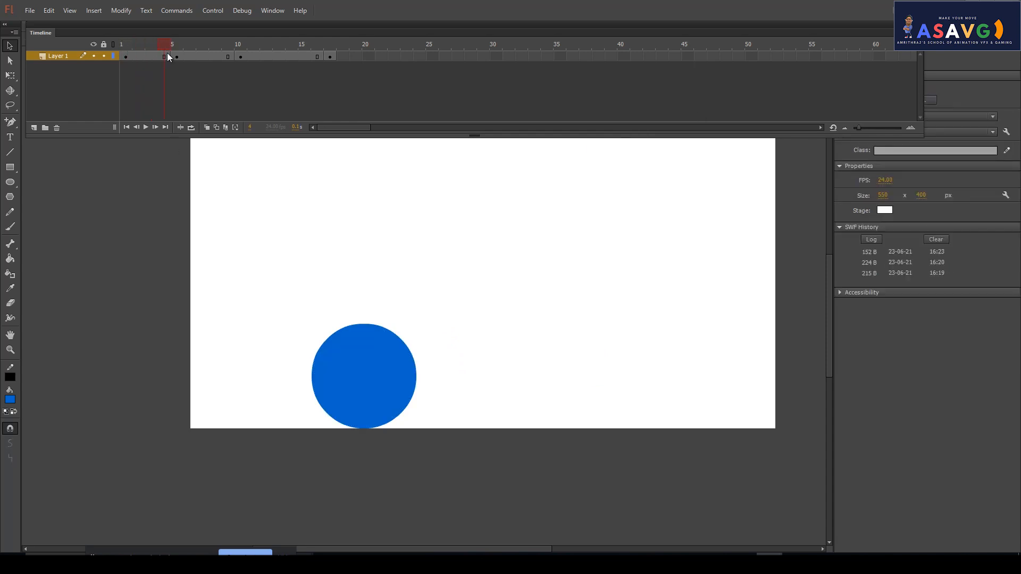
click(148, 55)
right_click(145, 56)
click(170, 139)
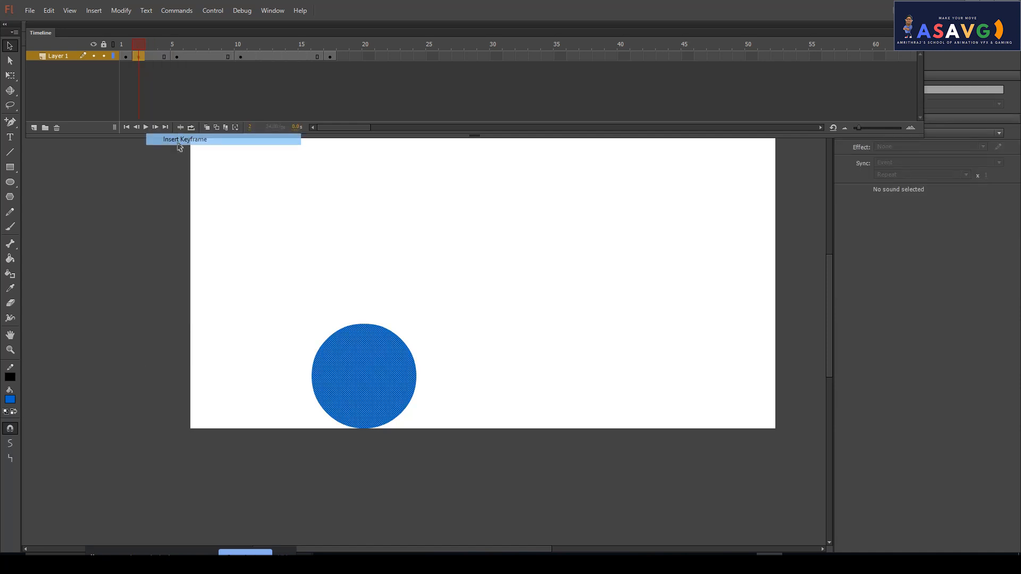
drag(144, 56, 151, 56)
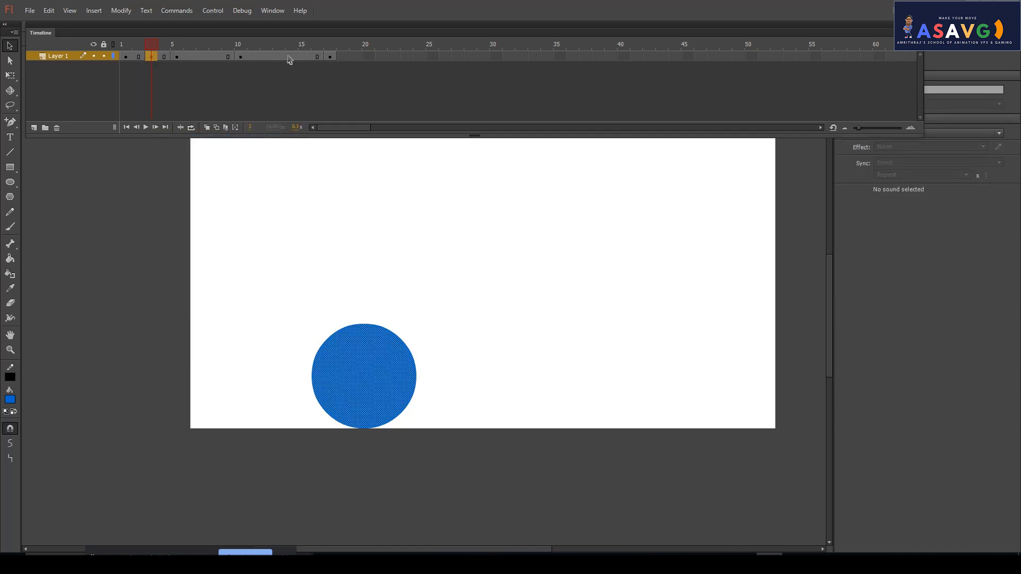
- Select frames 3 to 17 and move them two frames later, so their keyframes sit at 5, 7, 12 and 19
click(333, 64)
drag(331, 59, 174, 50)
shift+click(151, 58)
click(131, 49)
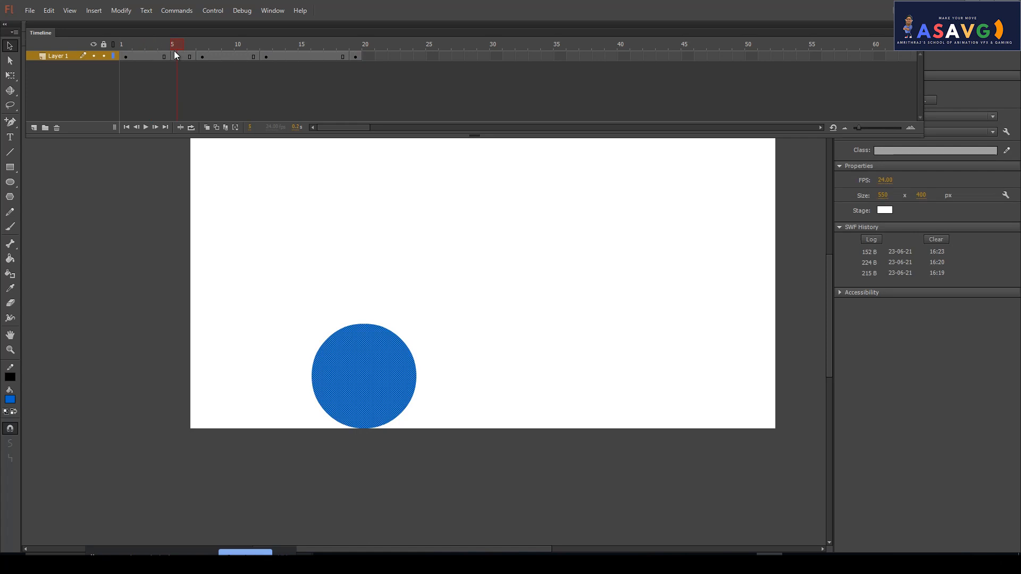
- At frame 5, stretch the ball leftward into a wide ellipse with Free Transform, pivoting on its right edge
click(176, 57)
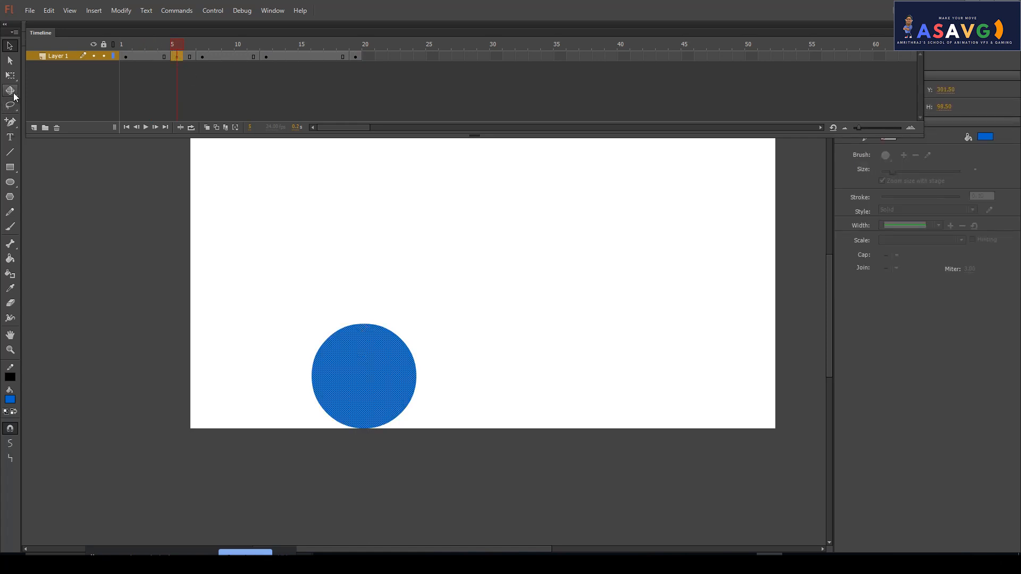
click(10, 75)
drag(364, 377, 417, 377)
drag(311, 377, 223, 376)
click(129, 45)
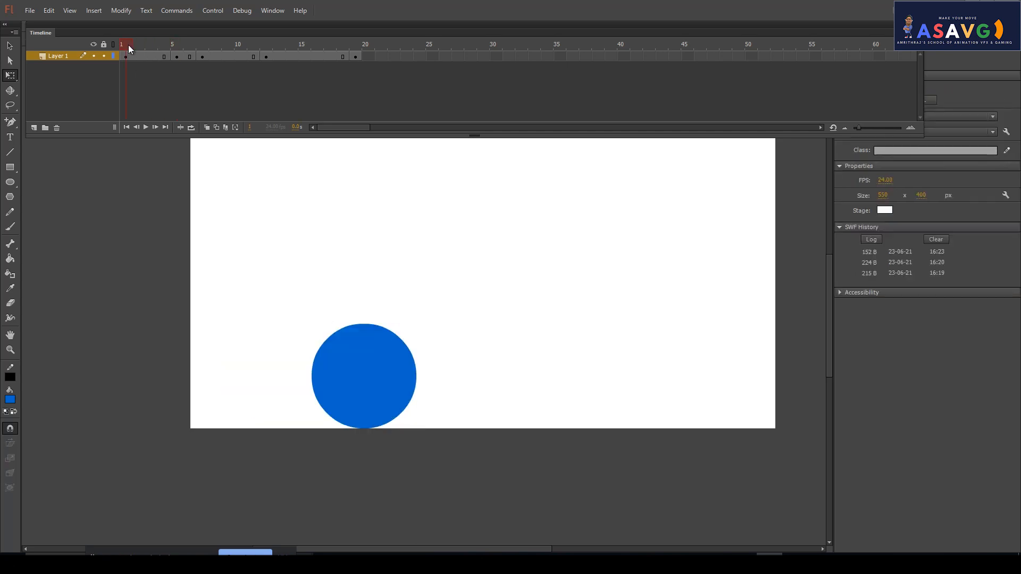
- At frame 7, move the ball horizontally to just right of the stage's centre
drag(150, 50, 202, 64)
drag(383, 376, 537, 380)
drag(204, 47, 177, 65)
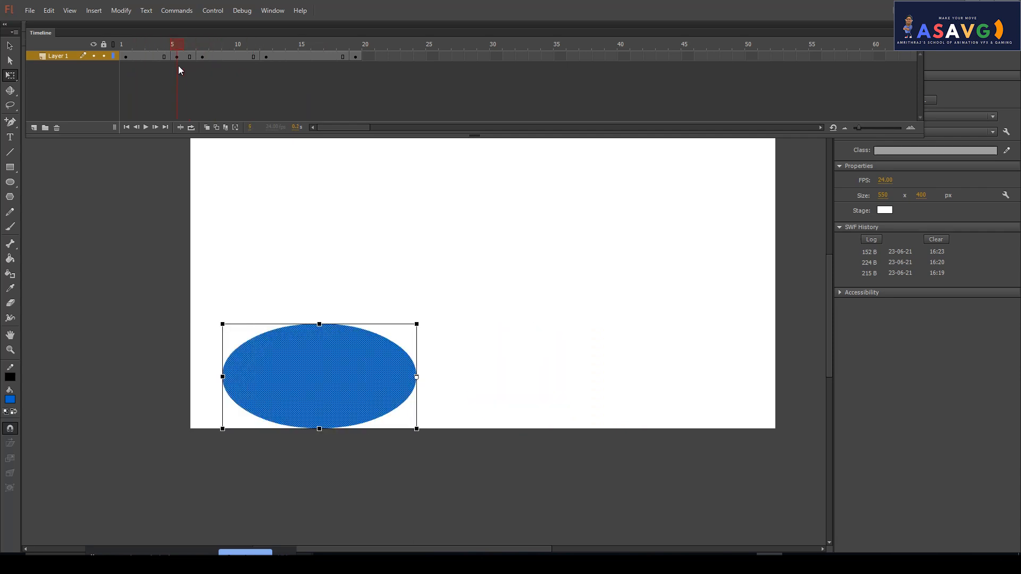
- Insert a keyframe at frame 6 and try to widen its ellipse with Free Transform
click(176, 57)
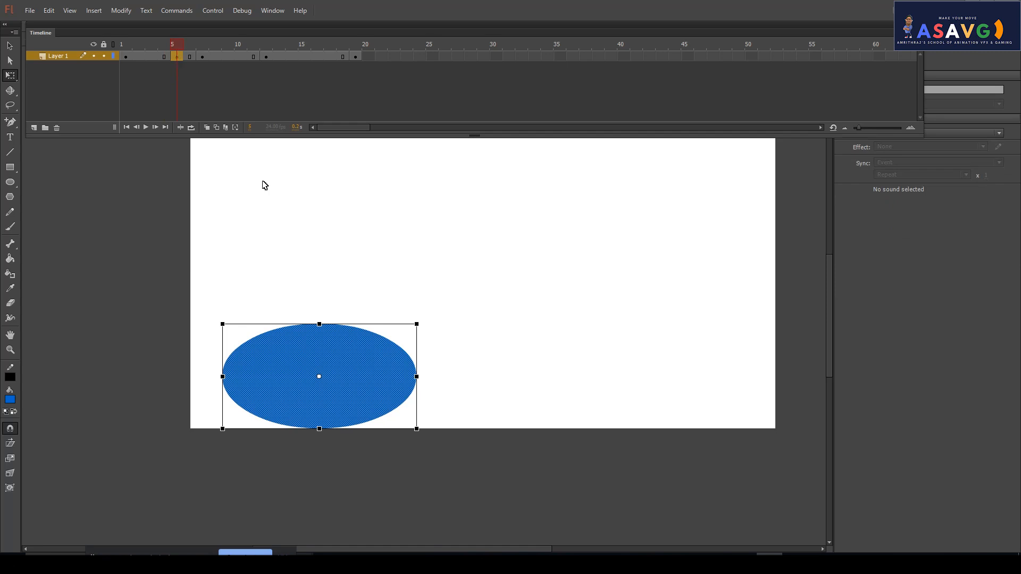
click(126, 50)
drag(138, 54, 180, 64)
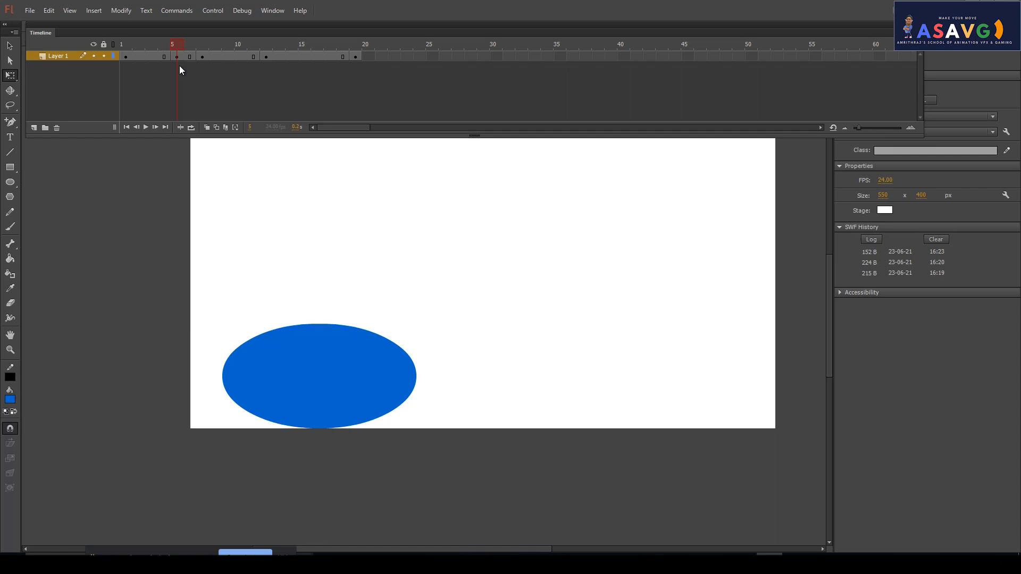
mouse_move(171, 51)
mouse_down()
mouse_move(131, 57)
mouse_move(202, 68)
mouse_move(177, 69)
mouse_up()
right_click(187, 55)
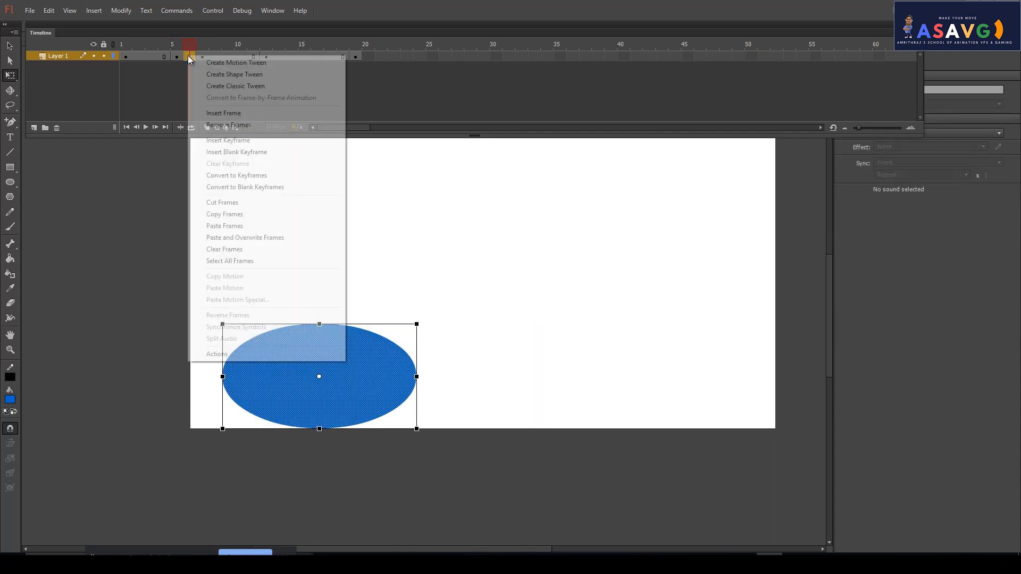
click(216, 141)
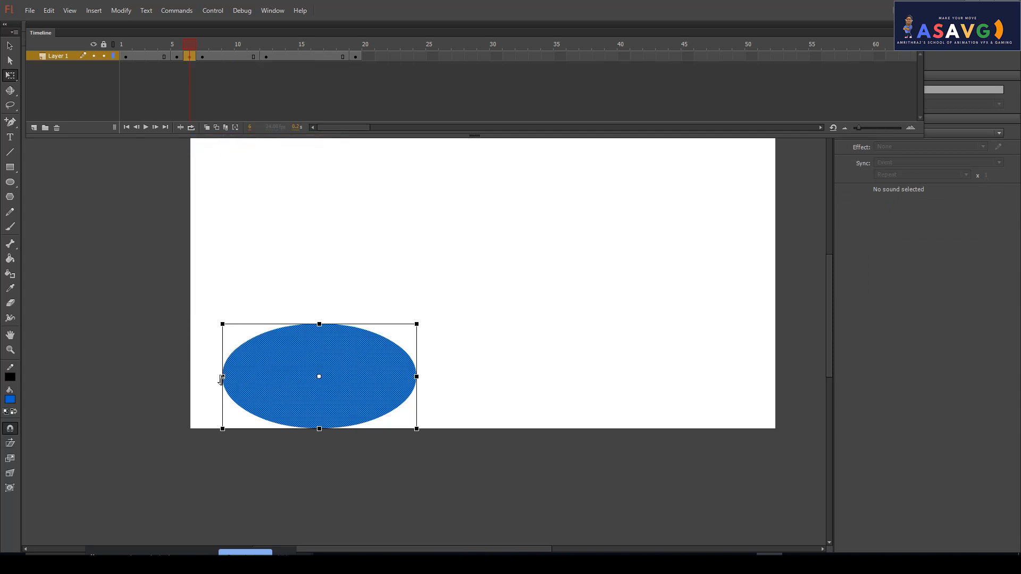
drag(222, 374, 199, 377)
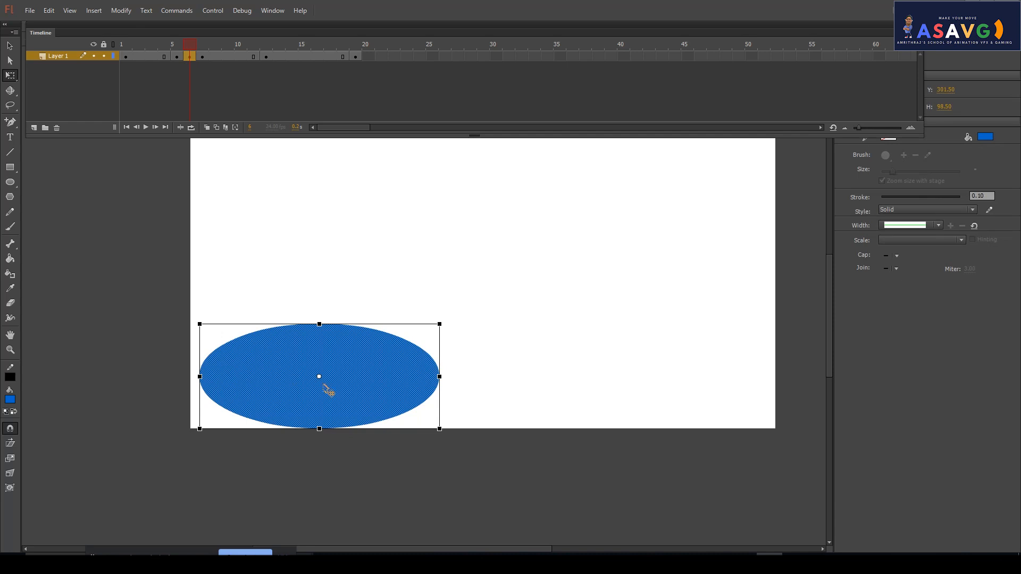
key(ctrl+z)
drag(229, 383, 202, 367)
- Move frames 5 to 19 two frames earlier, so their keyframes sit at 3, 4, 5, 10 and 17
drag(183, 43, 358, 63)
drag(220, 60, 191, 59)
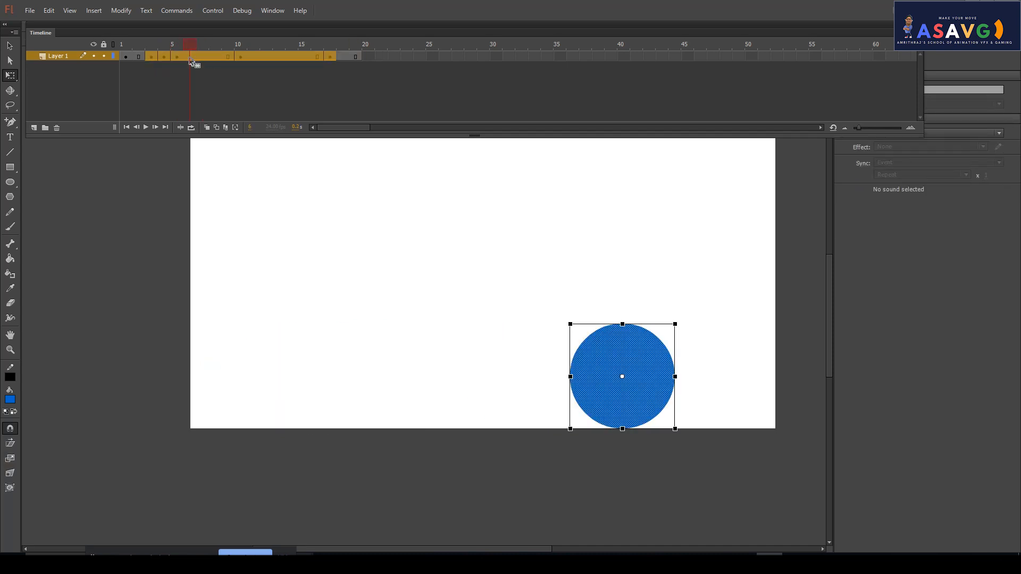
drag(129, 45, 178, 60)
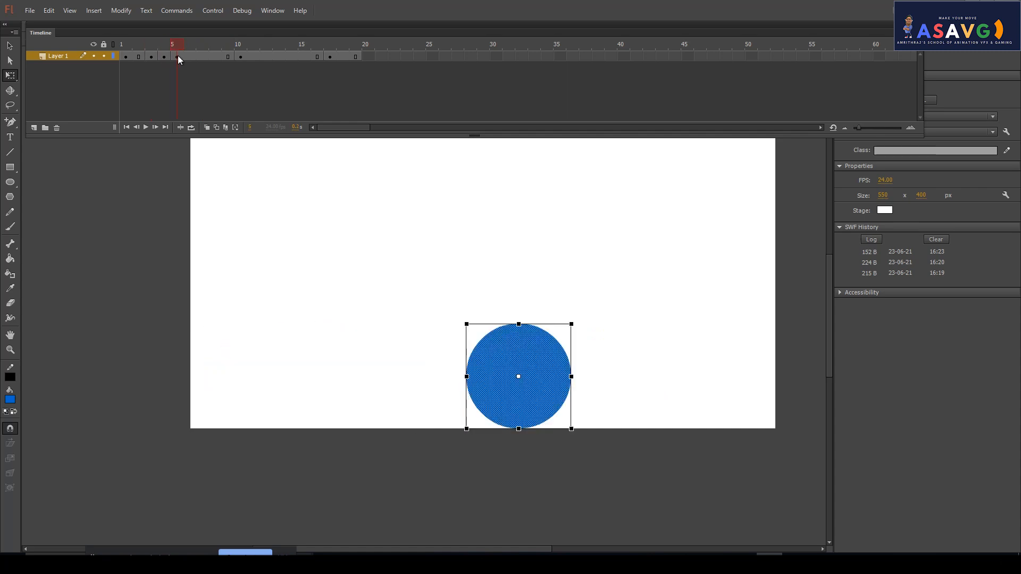
- Move the keyframes at frames 10 and 17 earlier on the timeline, to frames 7 and 8
click(241, 58)
shift+click(329, 58)
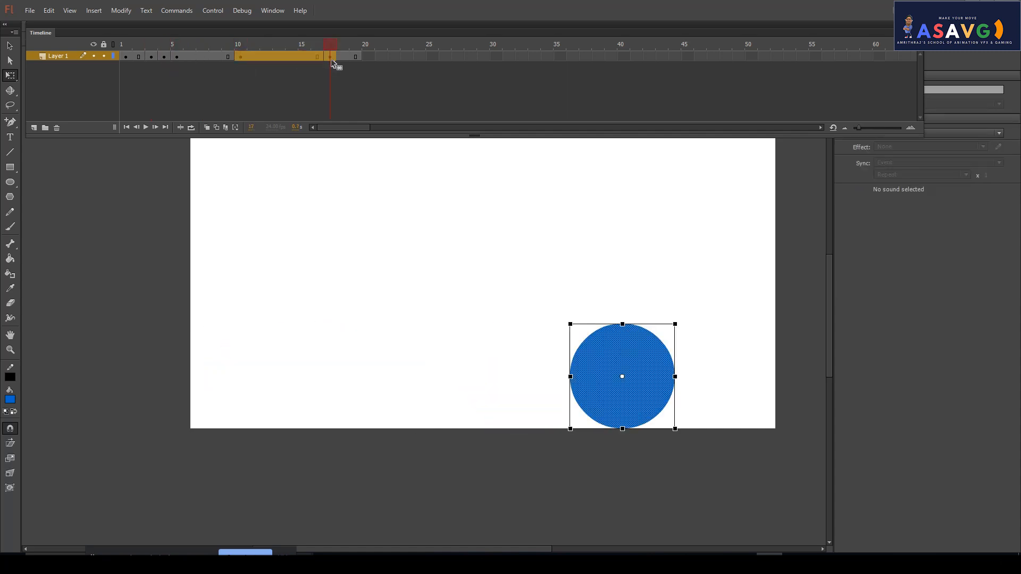
drag(278, 59, 239, 59)
drag(165, 41, 215, 57)
click(292, 58)
click(136, 45)
drag(134, 47, 177, 63)
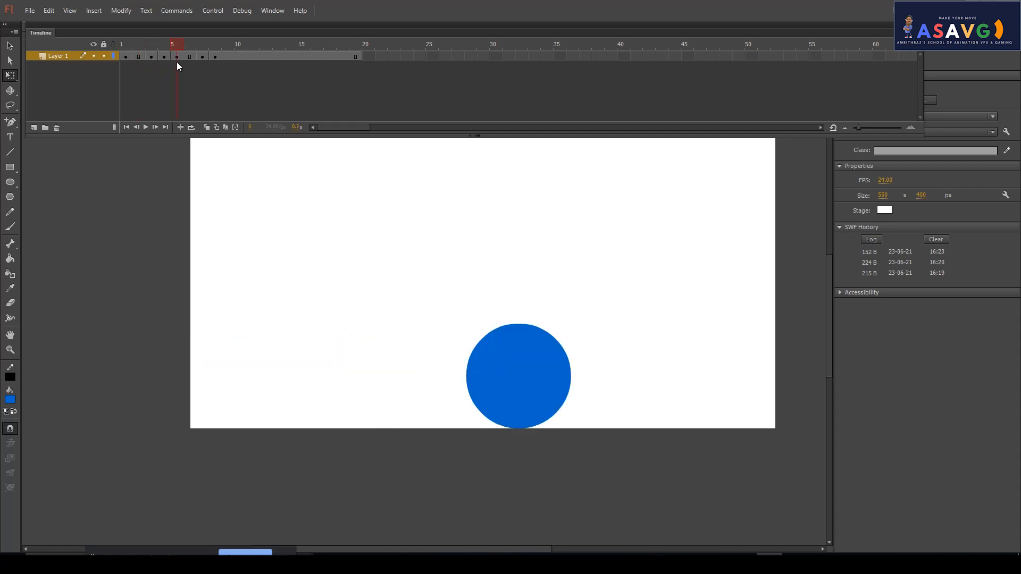
- Insert a keyframe at frame 6 of Layer 1
click(187, 56)
right_click(187, 60)
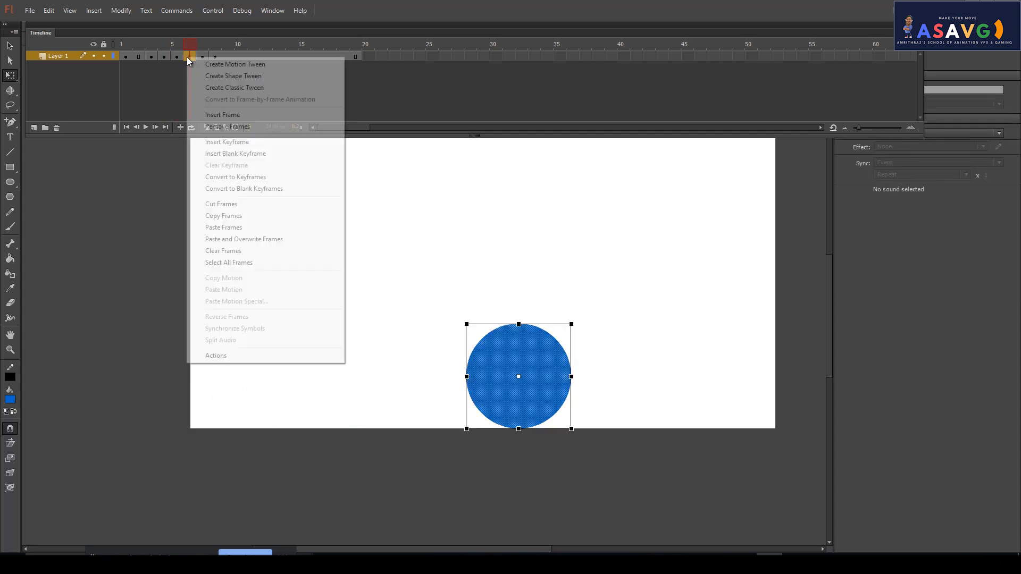
click(219, 143)
- Compare the poses on frames 2 to 4 and move the keyframes from 3 to 8 one frame earlier
click(149, 48)
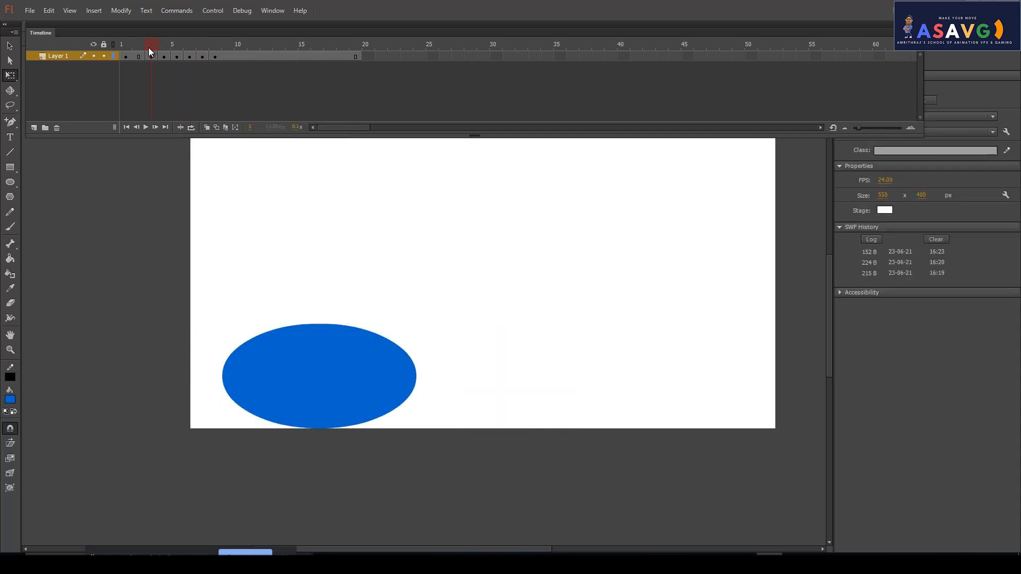
key(period)
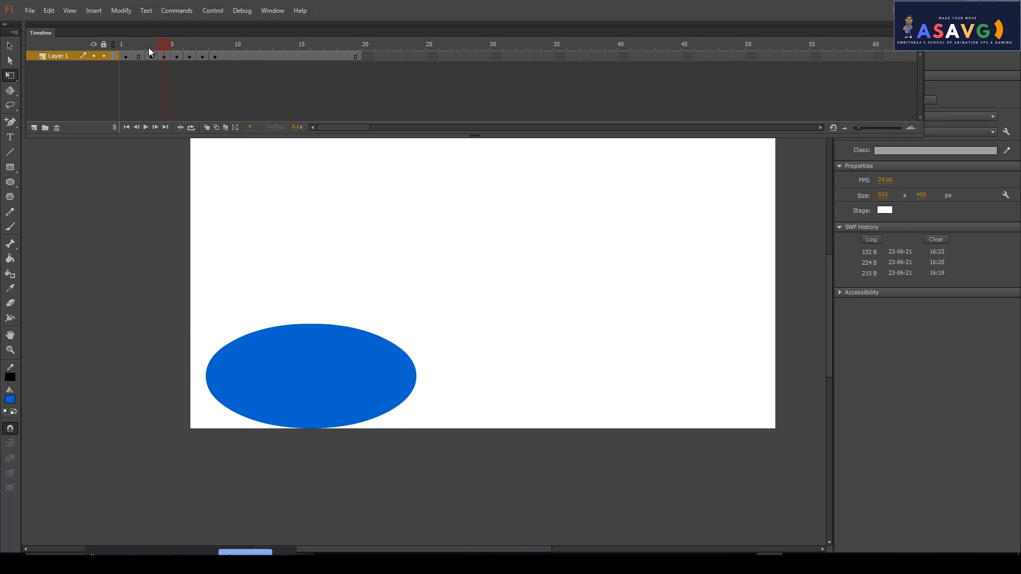
key(comma)
key(period)
key(comma)
key(comma)
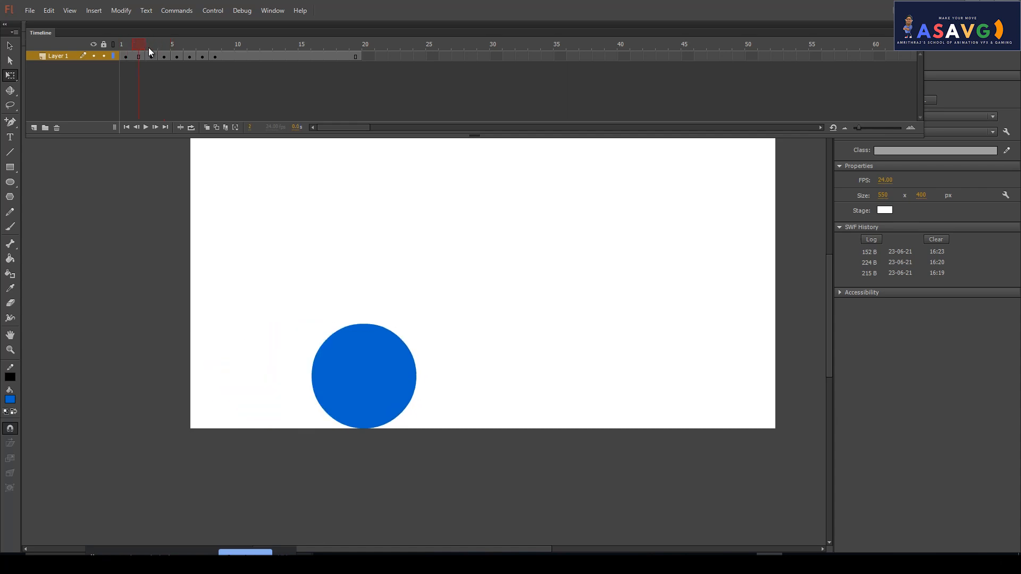
key(period)
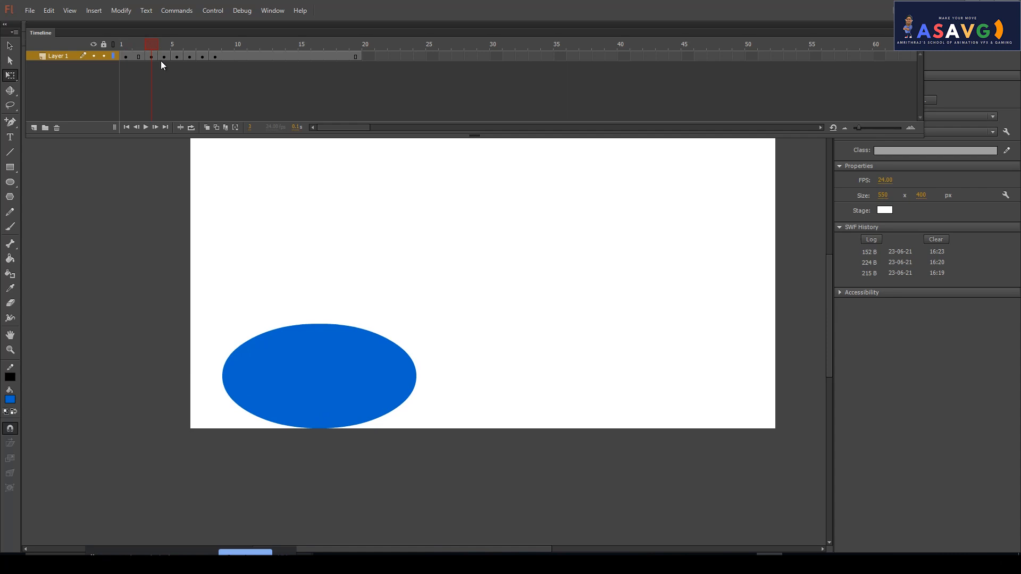
click(215, 57)
shift+click(153, 58)
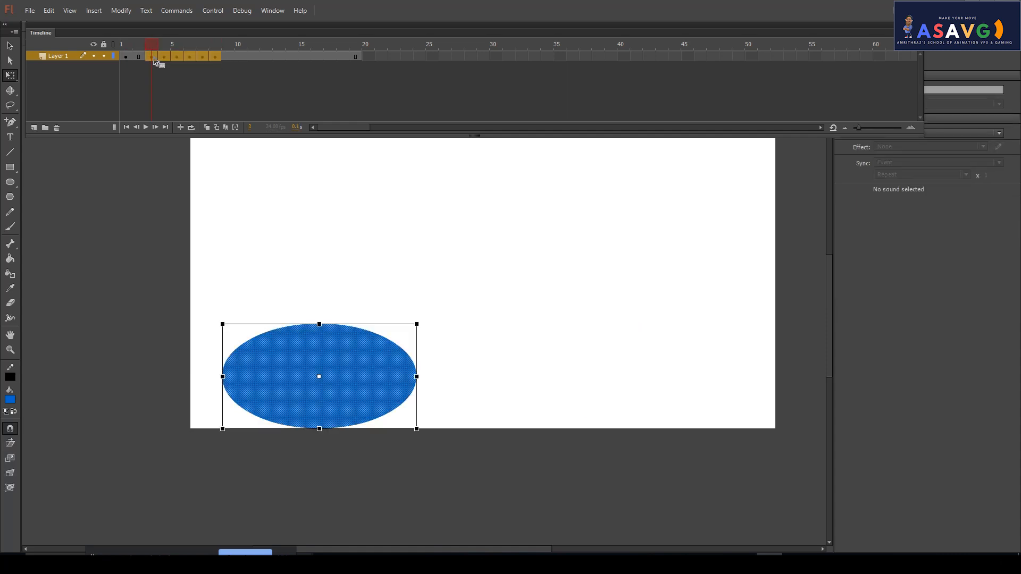
drag(151, 63, 139, 62)
- At frame 4, move the ball horizontally back to the left, to just left of the stage's centre
click(132, 44)
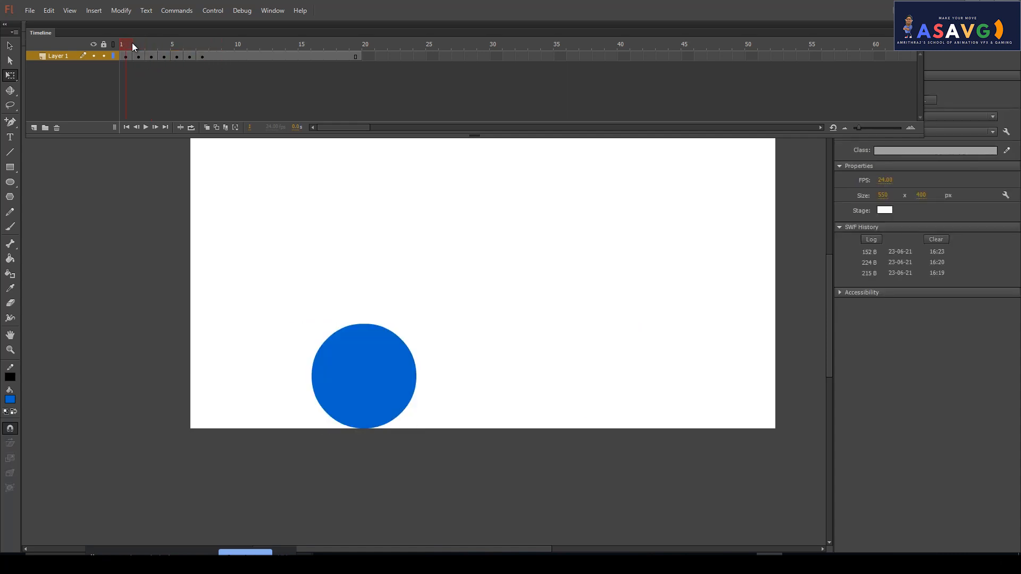
key(period)
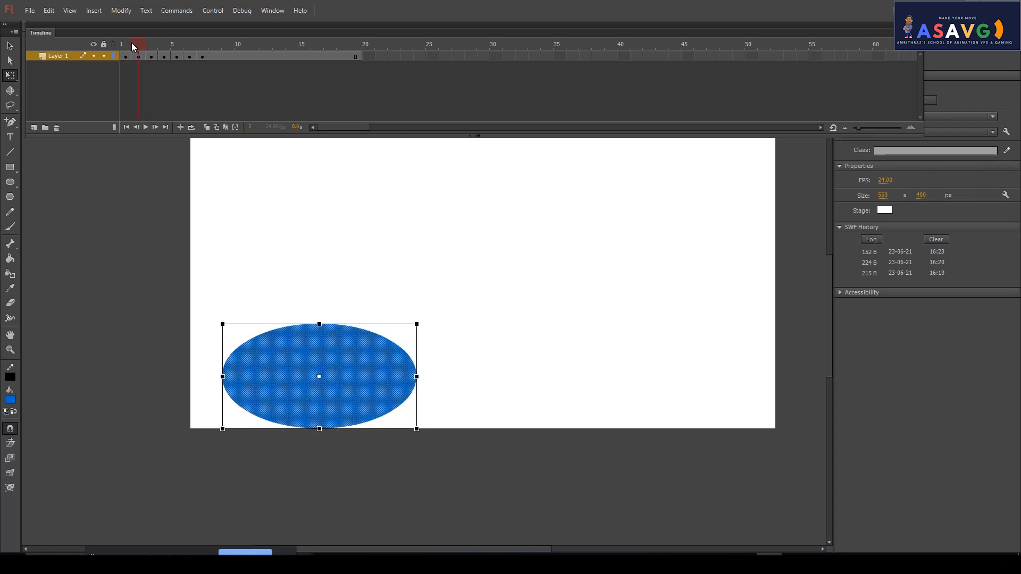
key(period)
key(period)
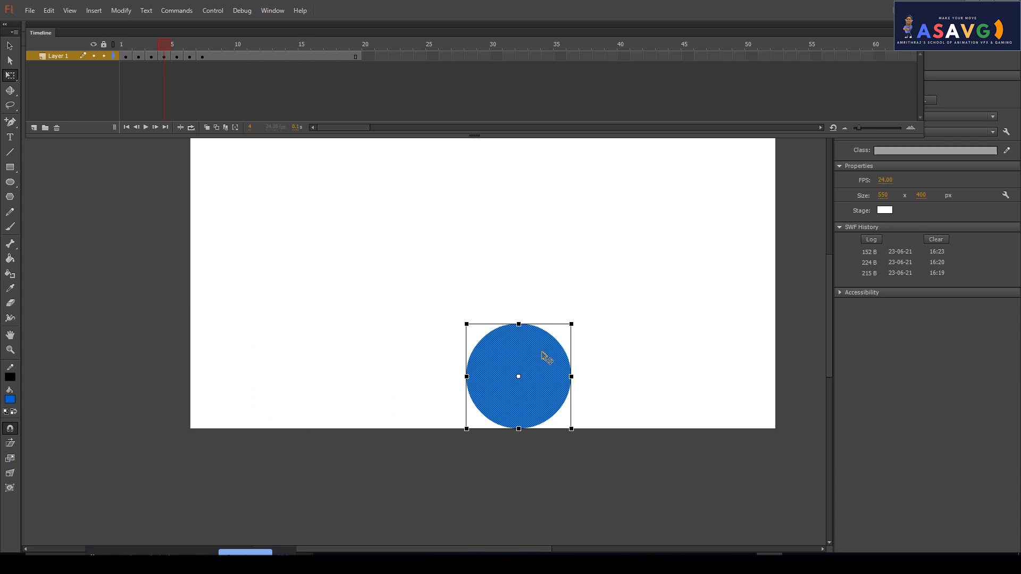
drag(506, 392, 406, 390)
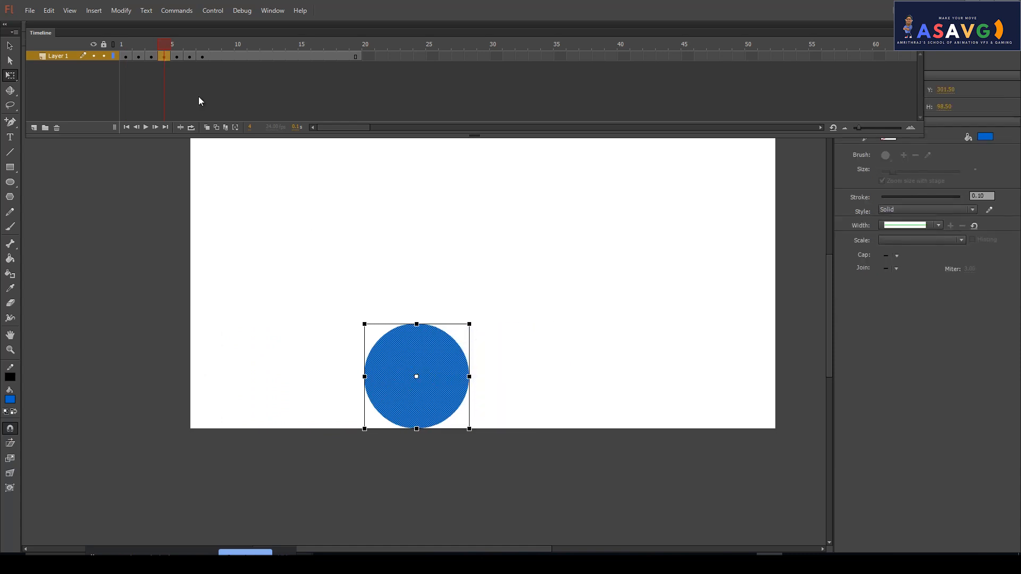
- At frame 6, stretch the ball rightward into a wide ellipse with Free Transform, pivoting on its left edge
drag(164, 47, 190, 61)
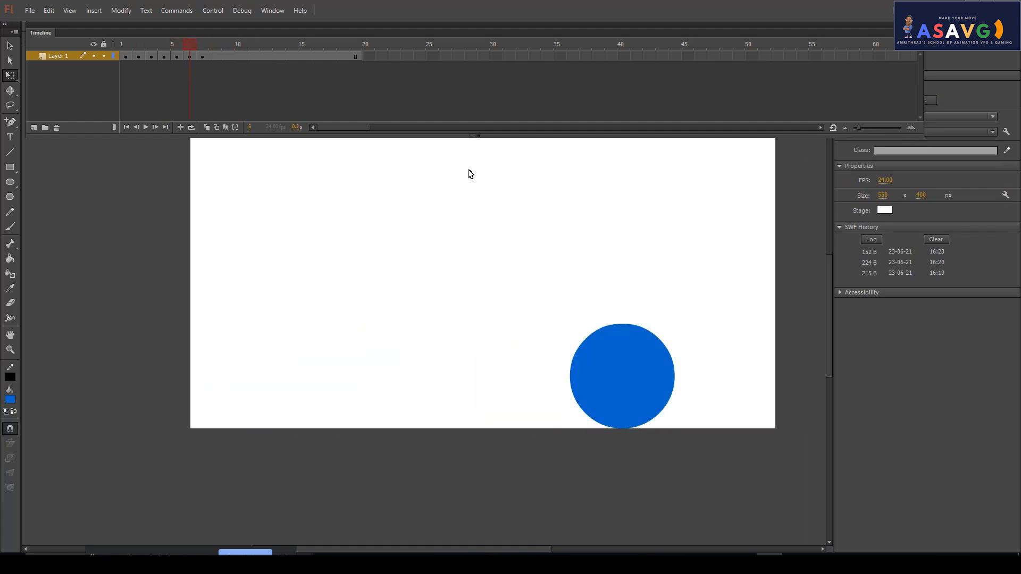
click(640, 383)
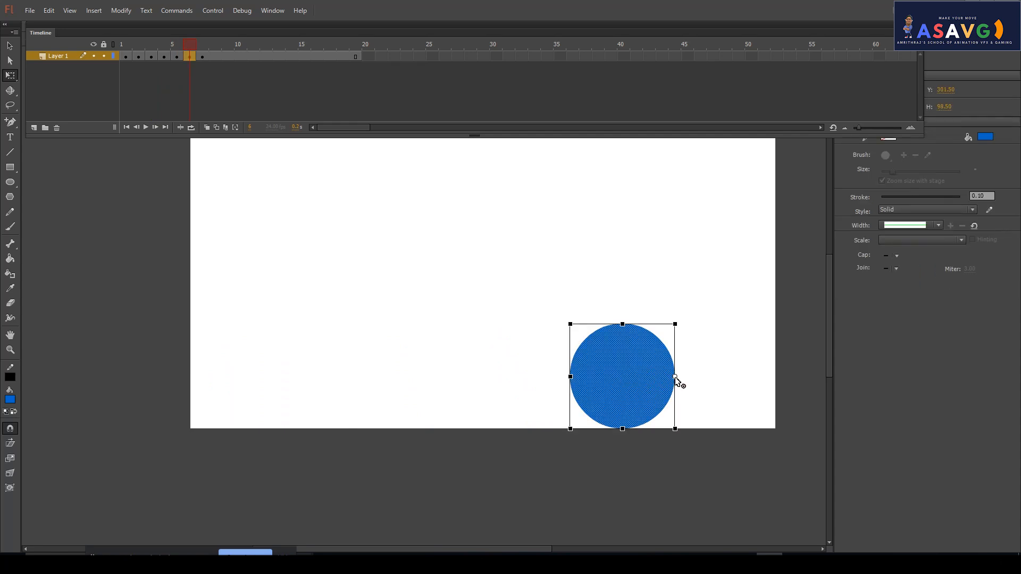
key(ctrl+z)
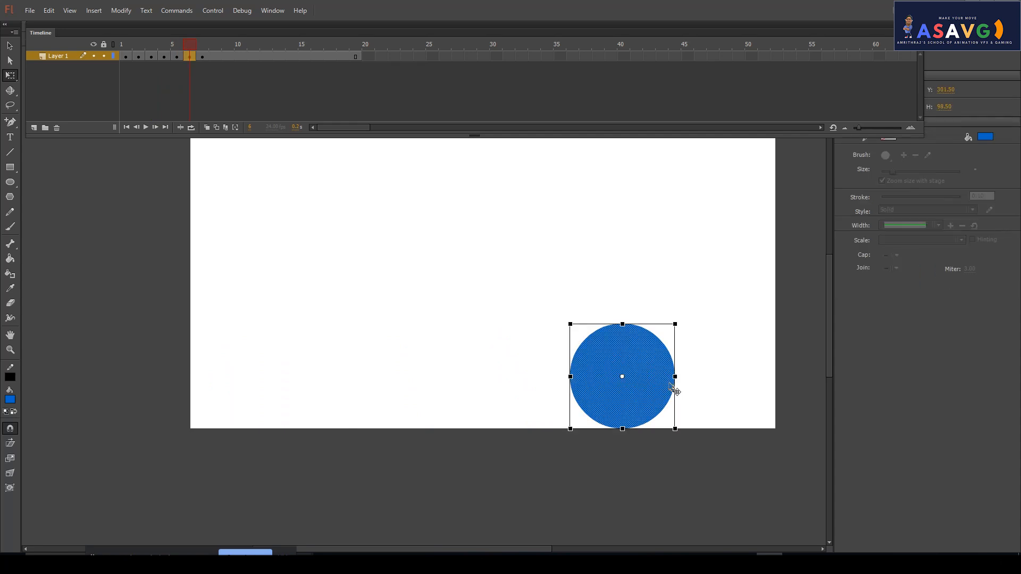
drag(623, 377, 570, 376)
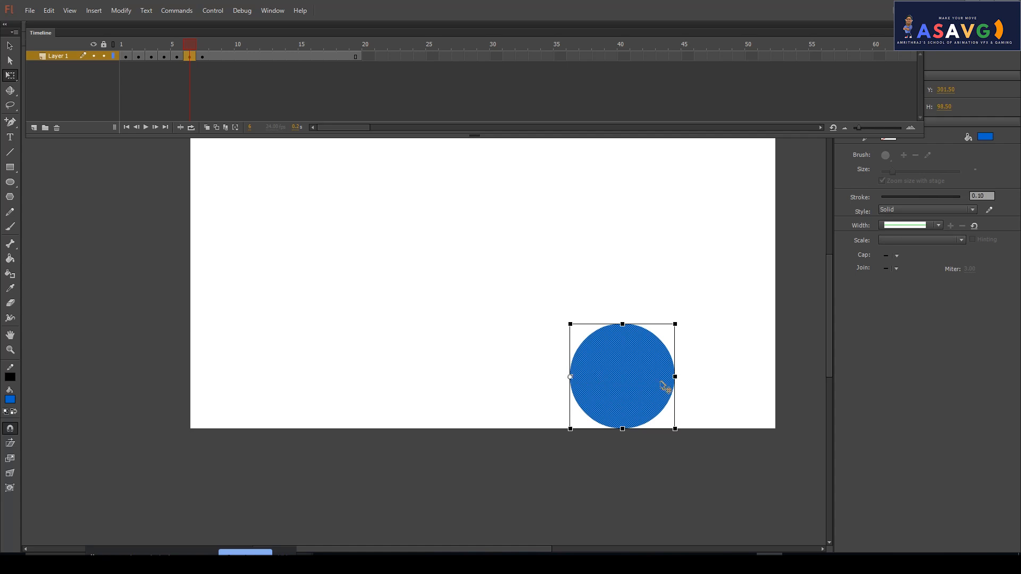
drag(675, 376, 720, 376)
- Nudge the ellipse at frame 6 slightly to the right in small increments along the ground
mouse_move(198, 57)
mouse_down()
mouse_move(160, 53)
mouse_move(240, 53)
mouse_move(160, 61)
mouse_move(210, 65)
mouse_move(190, 59)
mouse_up()
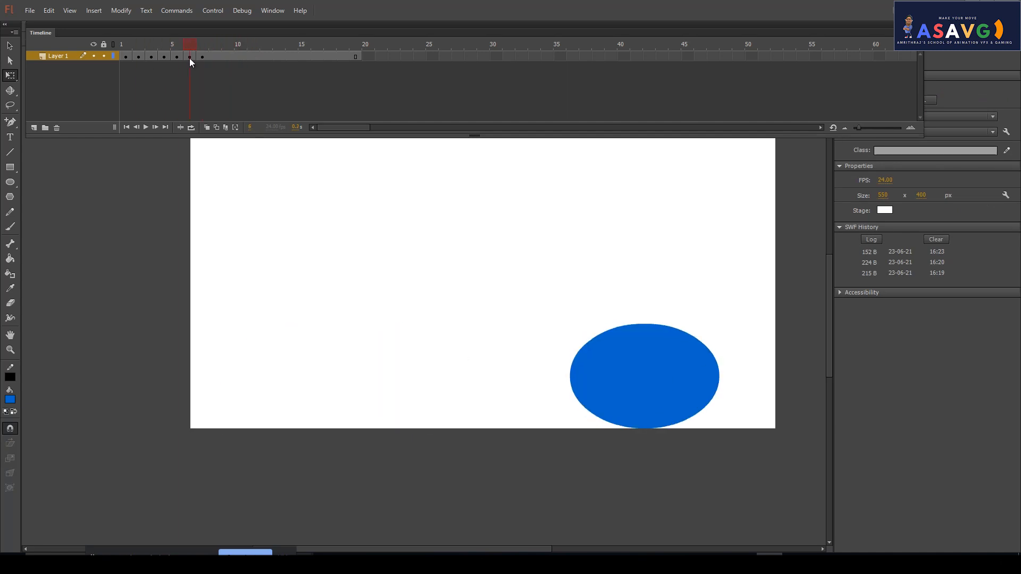
click(636, 378)
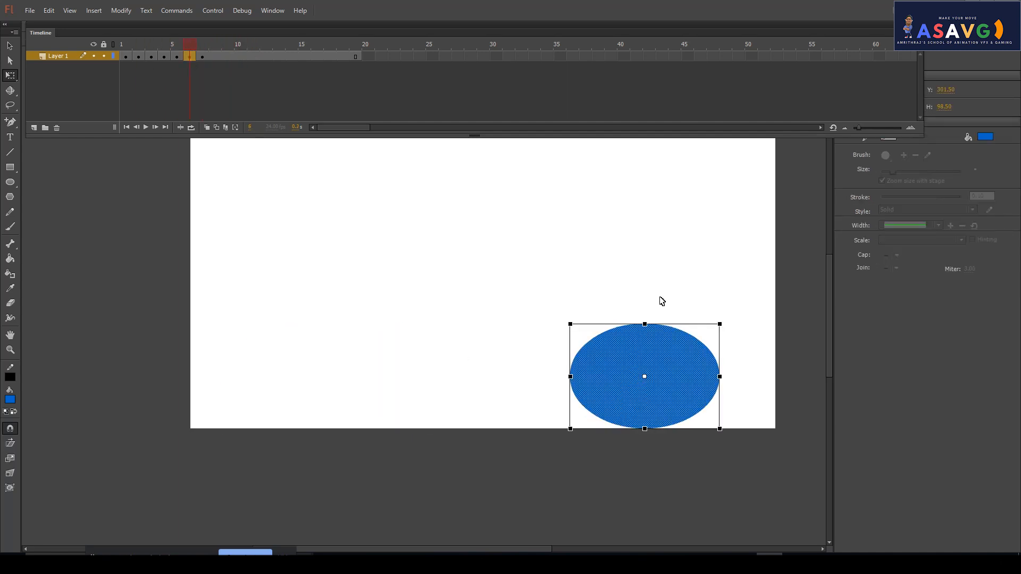
key(Right)
key(Right)
key(Right)
key(Right)
key(Right)
key(Right)
key(Right)
key(Right)
key(Right)
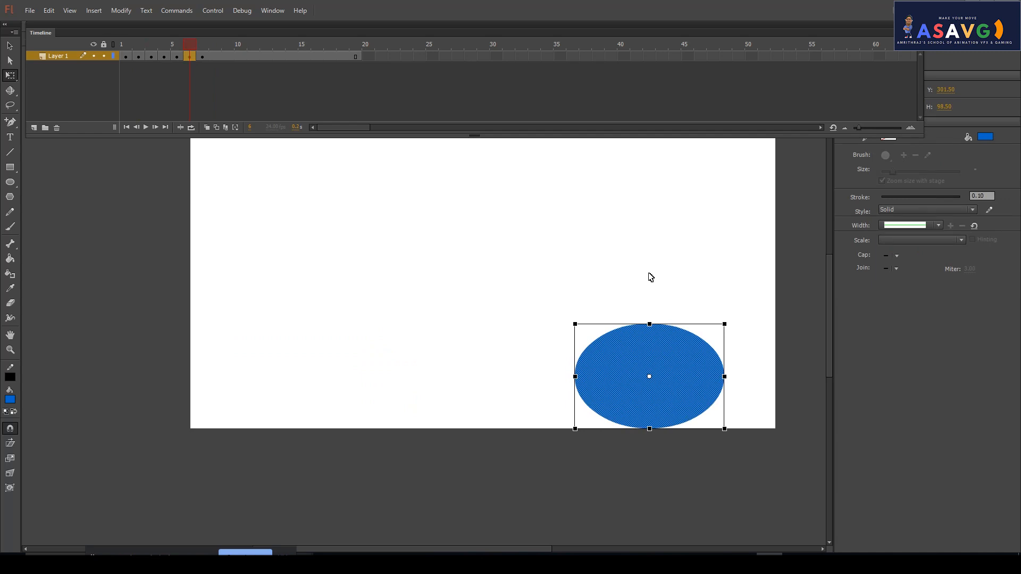
key(Right)
key(Right)
key(Right)
key(Right)
key(Right)
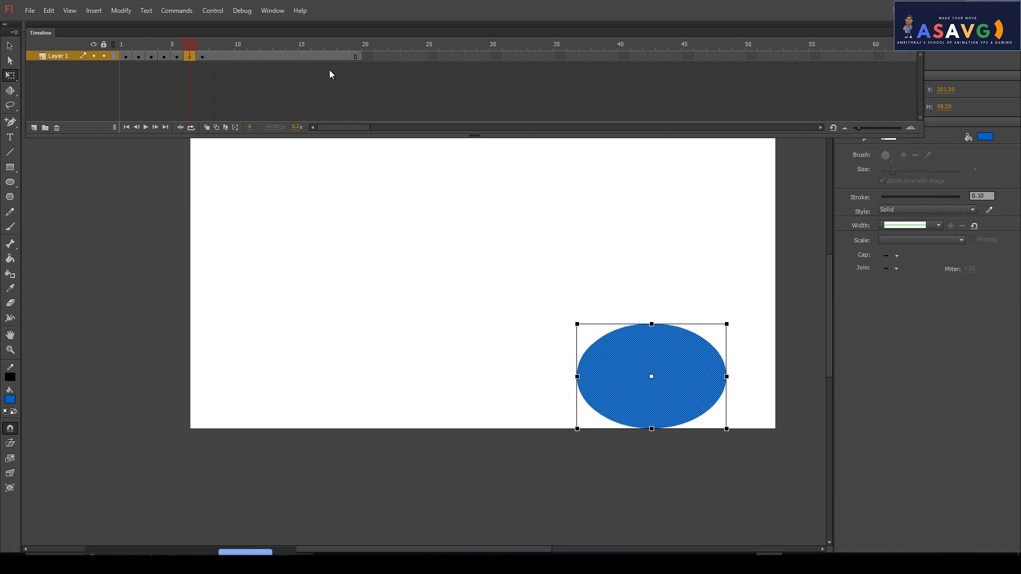
key(Right)
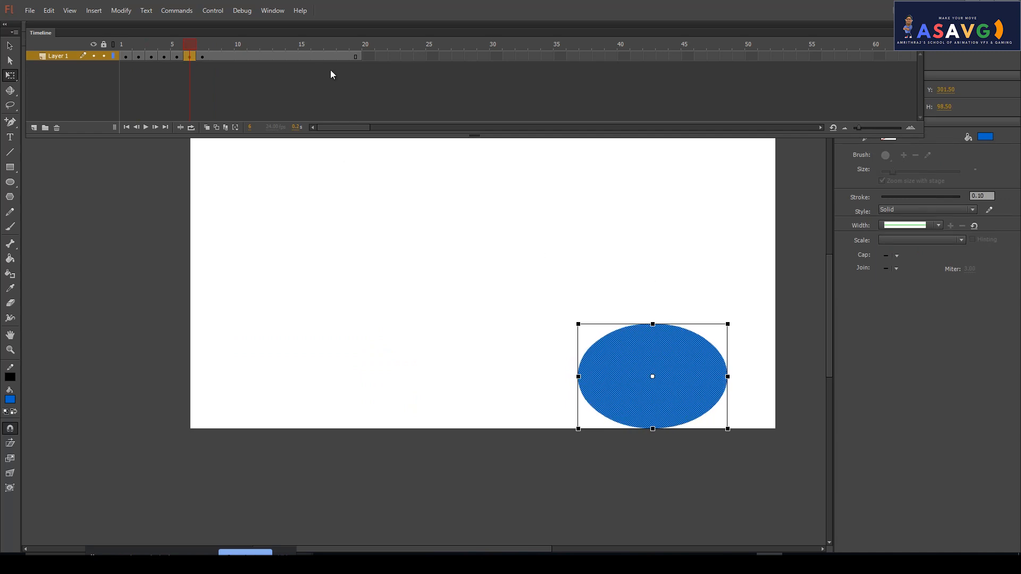
- Extend the frame 6 pose by two frames and insert a keyframe at frame 7
mouse_move(189, 48)
mouse_down()
mouse_move(131, 54)
mouse_move(251, 61)
mouse_move(164, 70)
mouse_move(228, 67)
mouse_move(184, 63)
mouse_move(228, 60)
mouse_move(211, 50)
mouse_move(246, 54)
mouse_move(195, 55)
mouse_move(204, 54)
mouse_up()
click(204, 59)
right_click(203, 54)
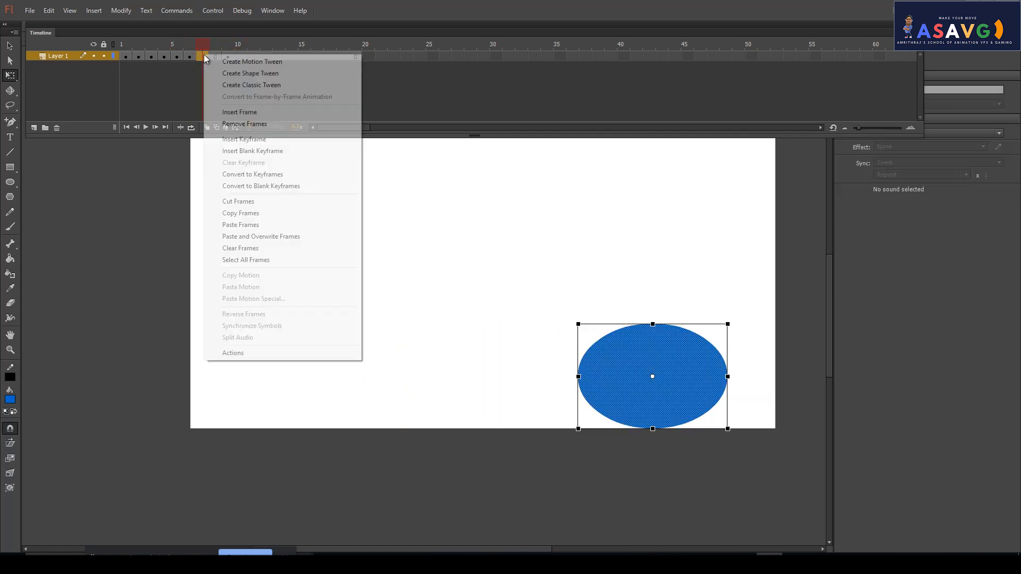
click(254, 61)
right_click(204, 56)
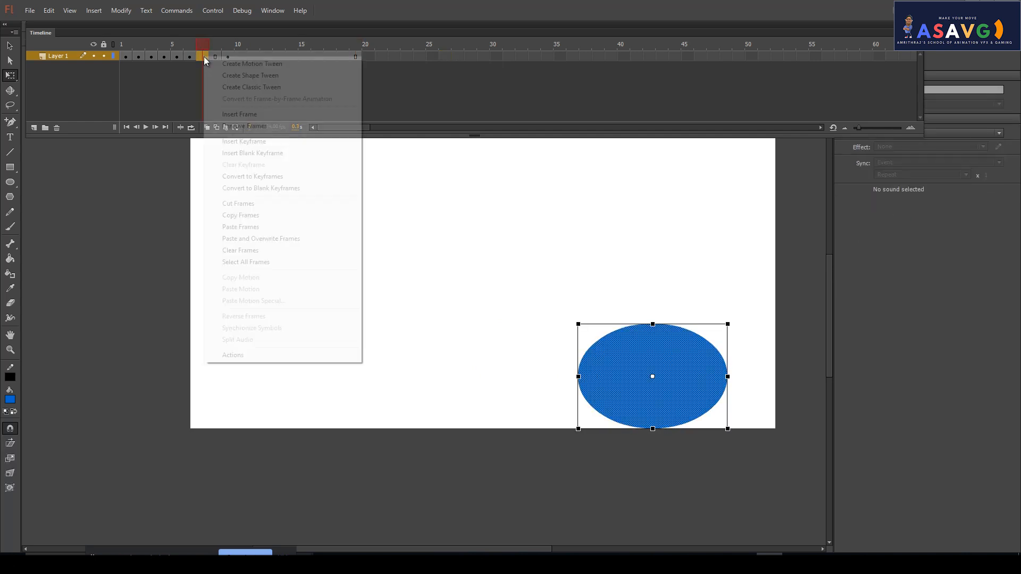
click(242, 141)
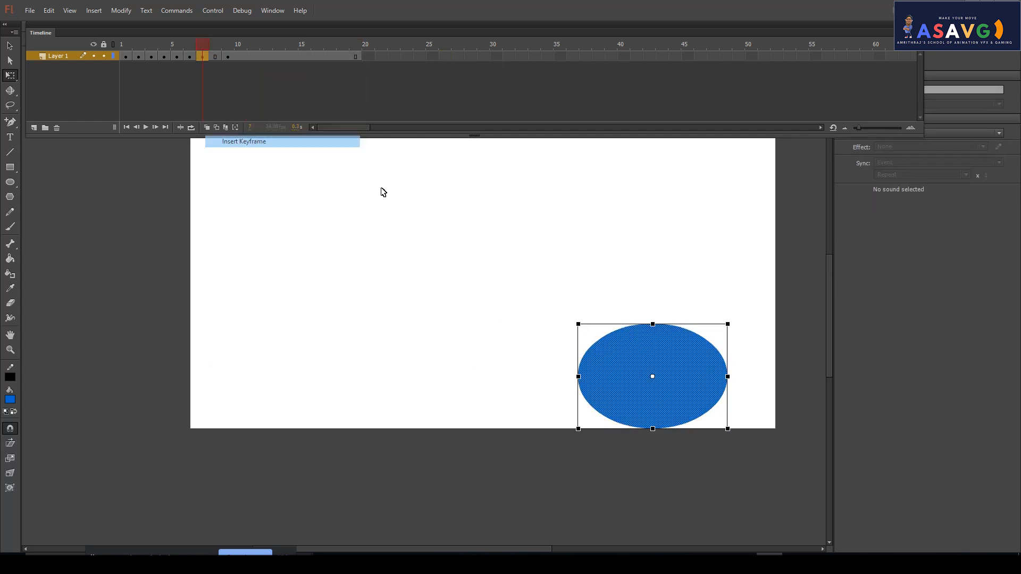
- At frame 7, stretch the ellipse slightly further rightward with Free Transform, pivoting on its left edge
click(658, 381)
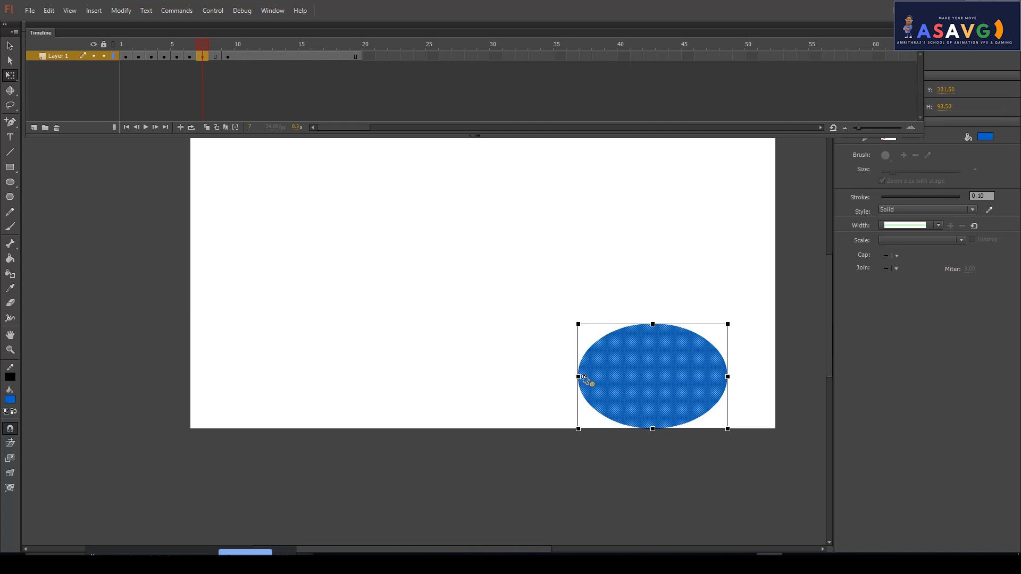
drag(571, 376, 580, 377)
drag(730, 377, 744, 378)
- Scrub back to frame 1, play the animation in a test movie and close it
drag(202, 41, 129, 58)
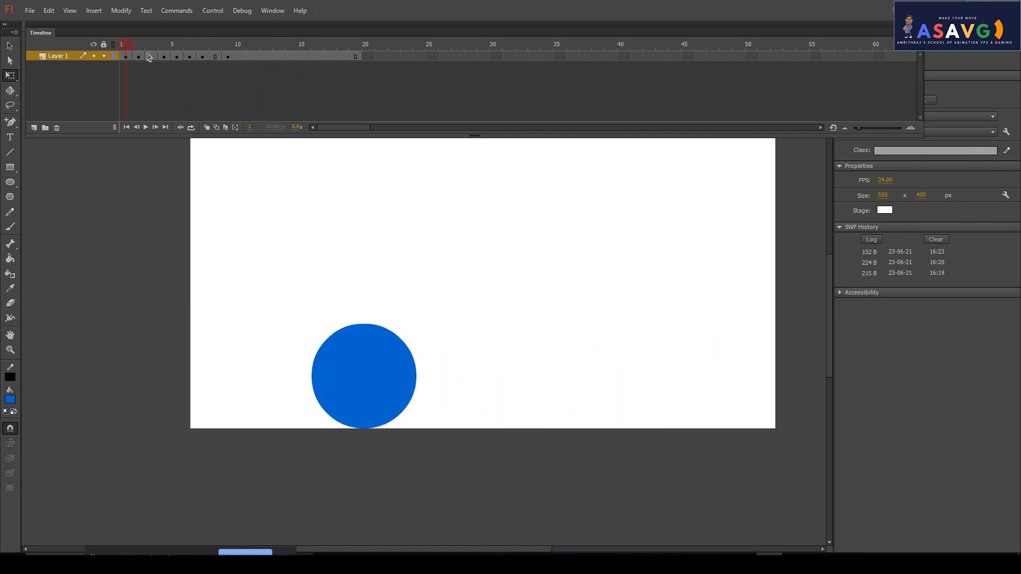
key(ctrl+Return)
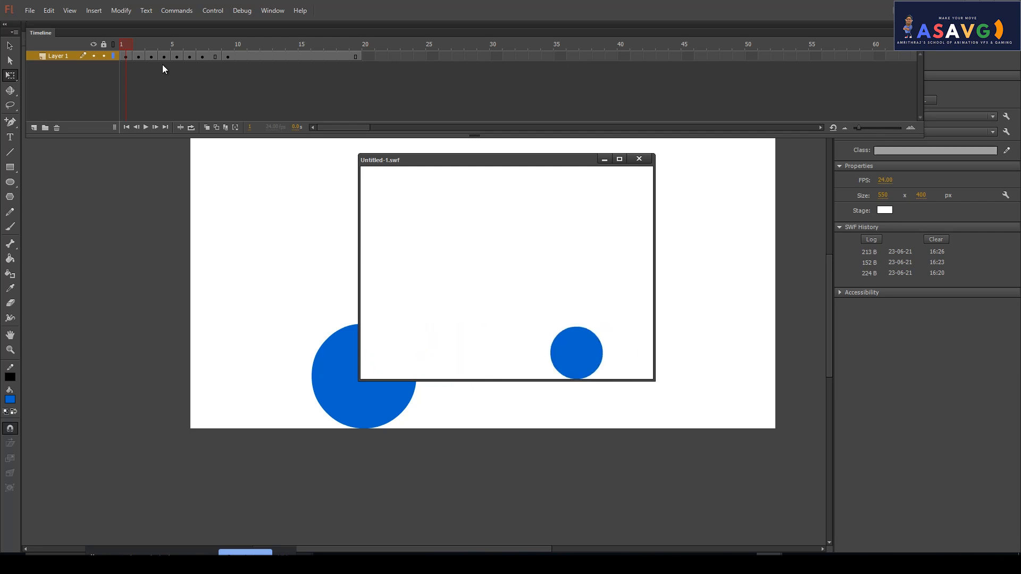
click(639, 158)
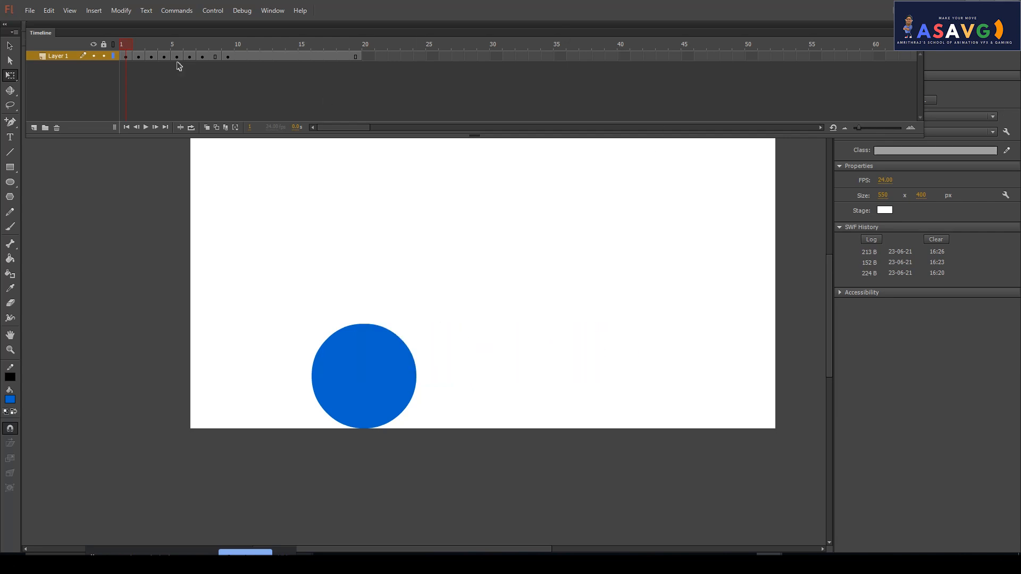
- Insert a keyframe at frame 8 and compare it with frames 6 and 7
click(215, 58)
right_click(215, 58)
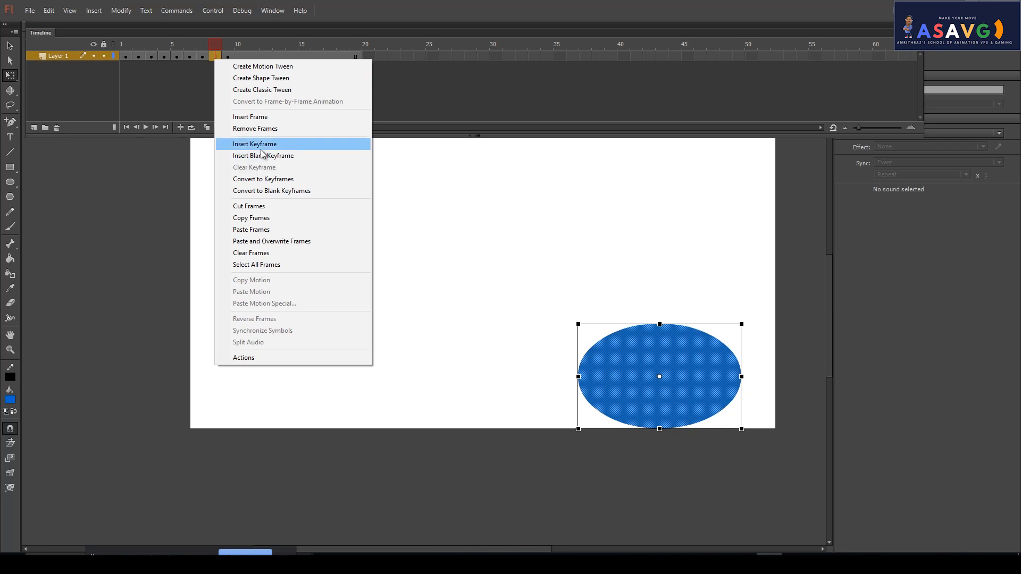
click(261, 149)
click(186, 47)
click(203, 54)
click(215, 56)
- At frame 8, widen the ellipse a little more to the right with Free Transform, moving its pivot leftward
click(685, 383)
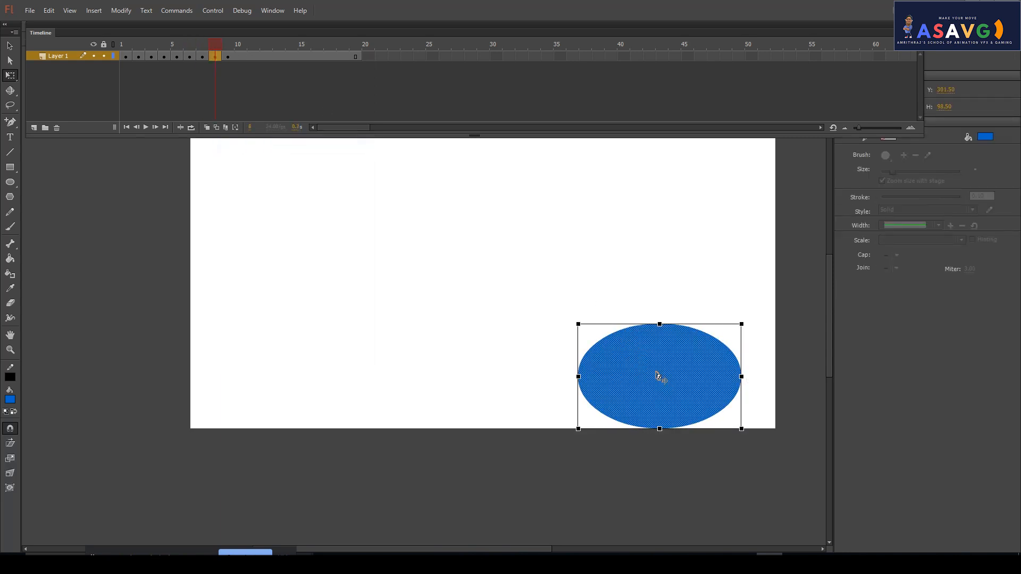
drag(660, 377, 600, 377)
drag(742, 377, 755, 377)
- Scrub through to frame 16, watch the test movie at full-screen size and close it
drag(214, 56, 321, 63)
key(ctrl+Return)
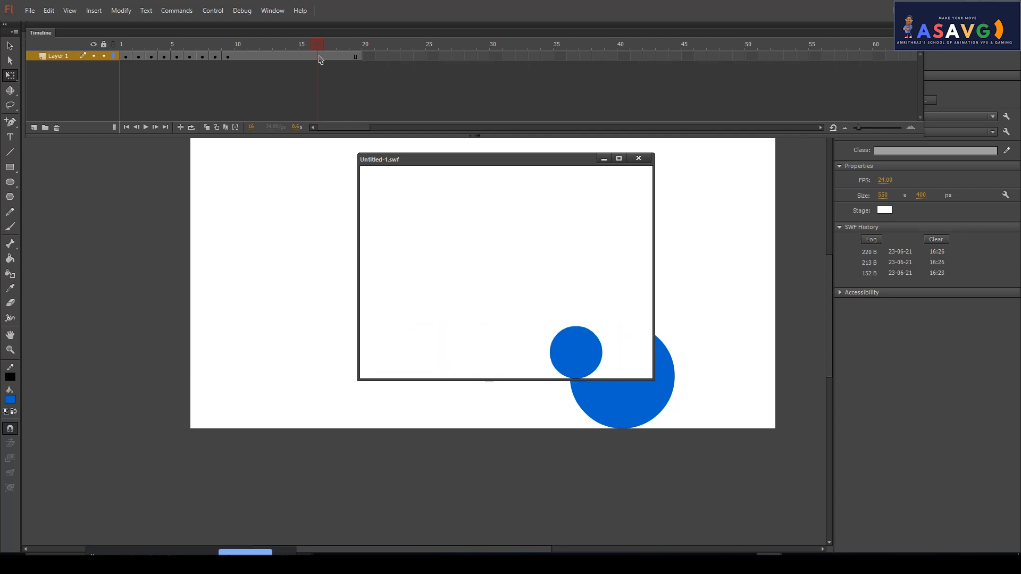
click(619, 159)
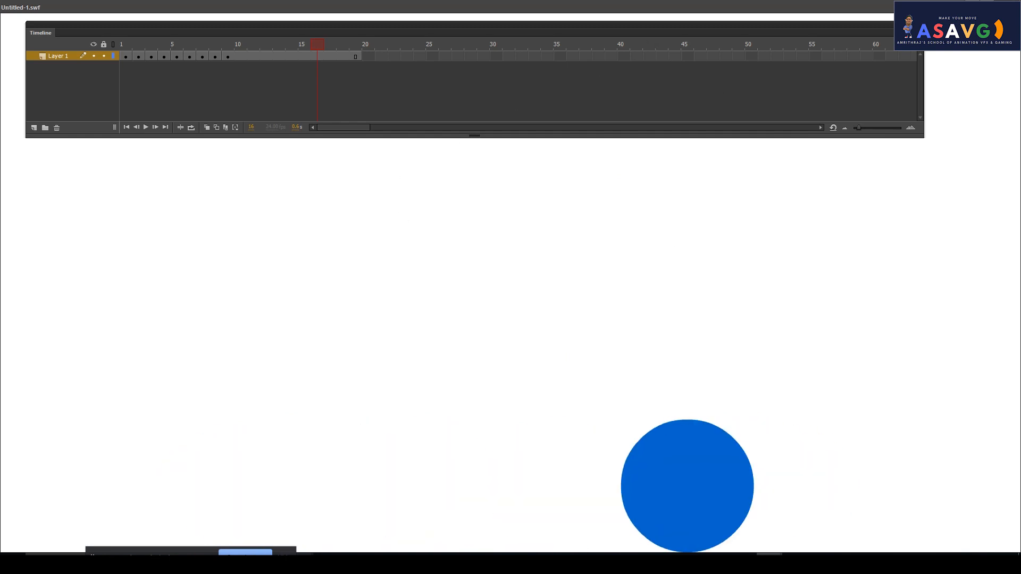
click(1006, 5)
- Try to stretch the frame 7 ellipse upward with Free Transform, using a pivot on its bottom edge
click(168, 43)
drag(168, 42, 204, 46)
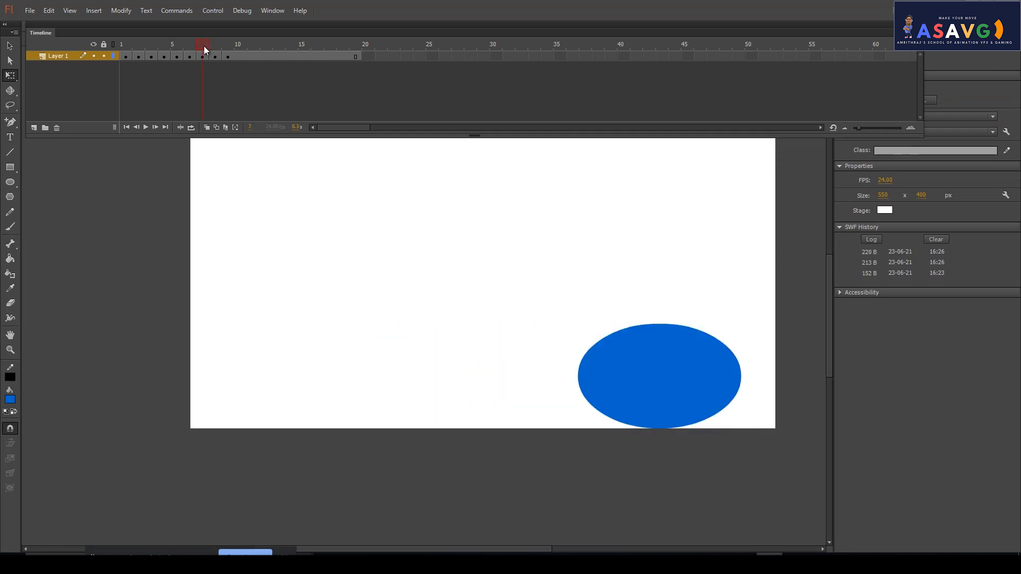
click(666, 379)
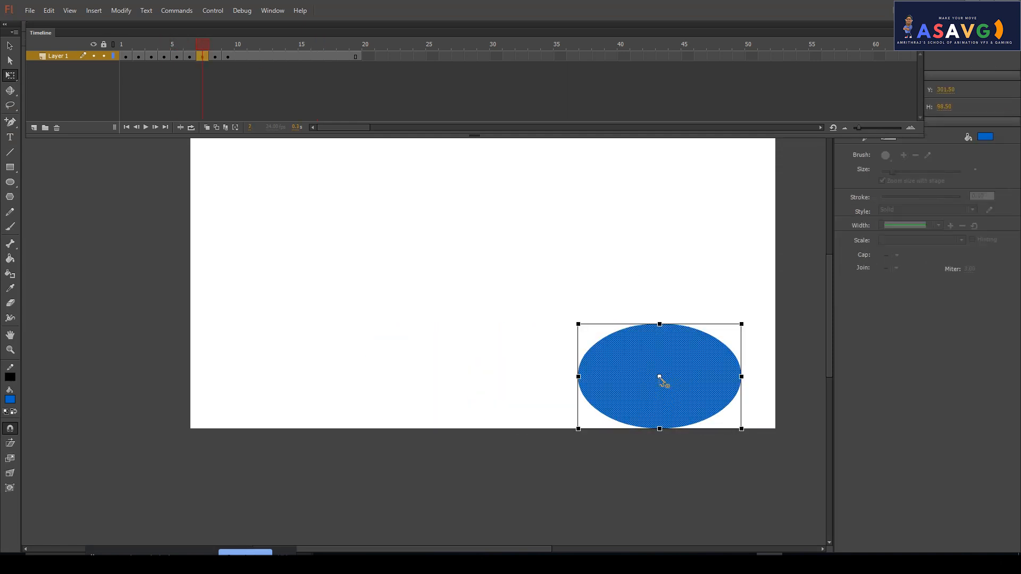
drag(659, 377, 659, 421)
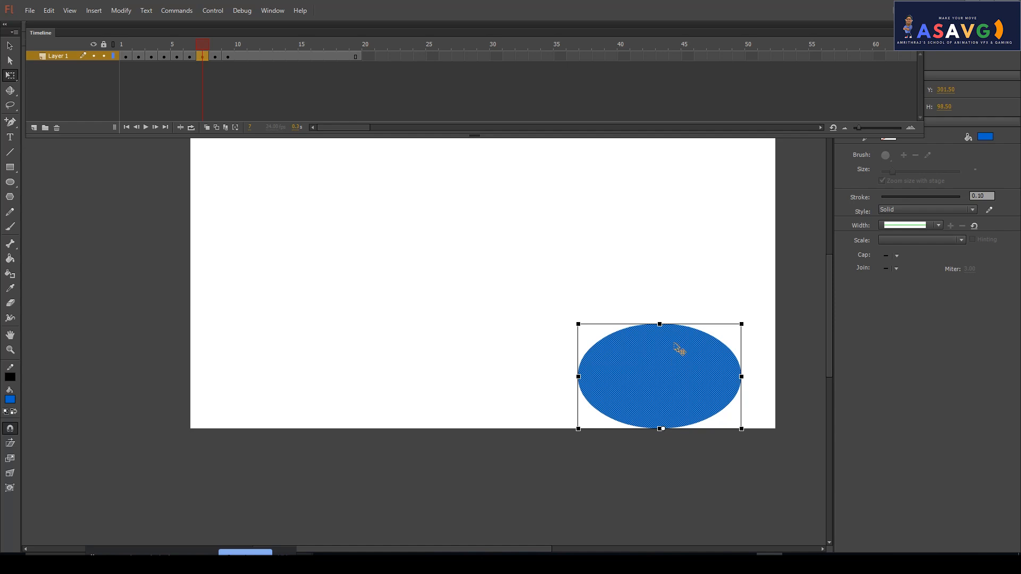
drag(661, 324, 661, 275)
drag(181, 43, 234, 61)
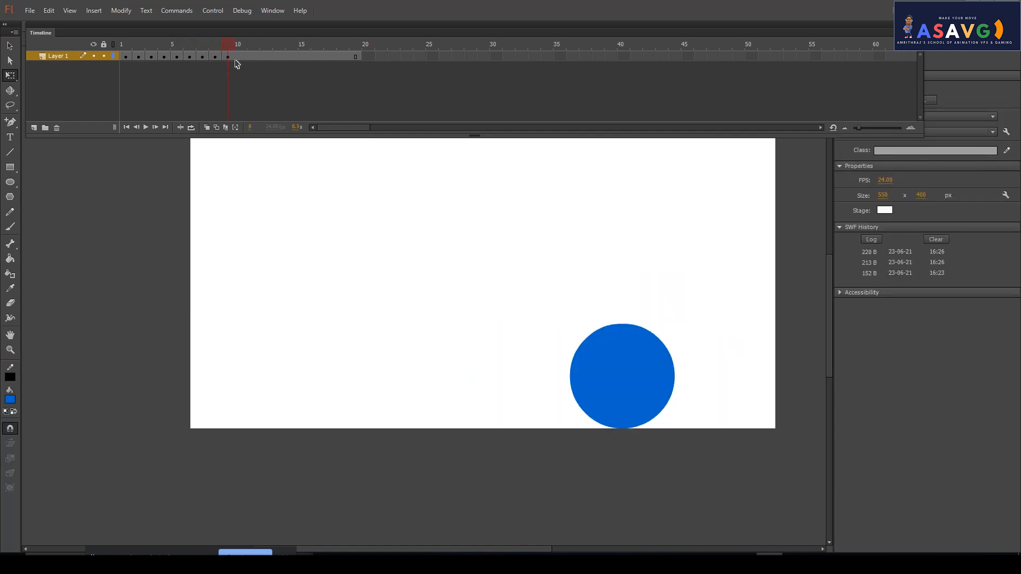
key(ctrl+z)
- Play the animation in a test movie, close it and scrub through the first few frames
key(ctrl+Return)
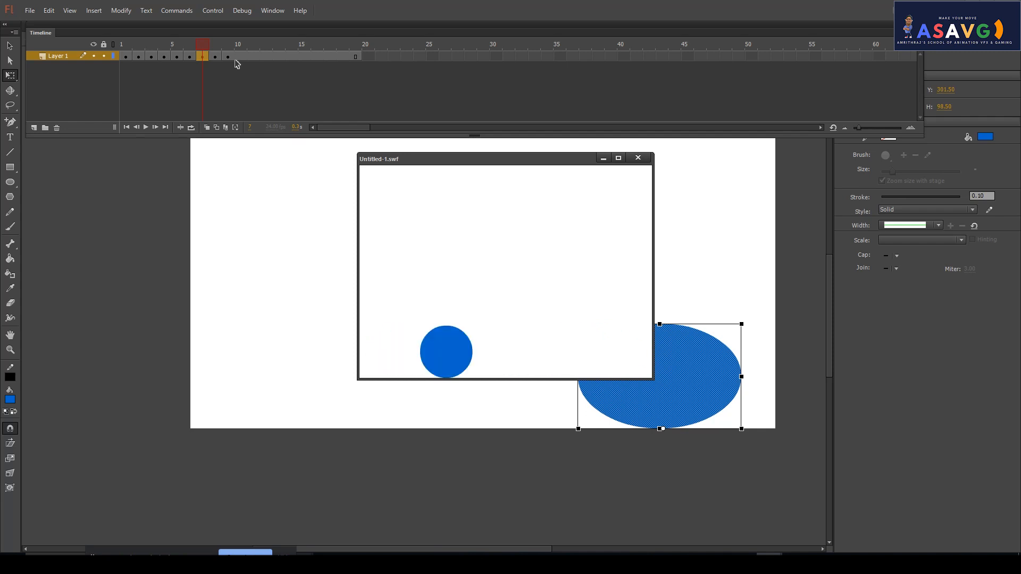
click(638, 157)
click(139, 43)
drag(144, 43, 162, 58)
- Move the keyframes from frames 4 to 9 three frames later, so they run from frame 7 to 12
click(228, 58)
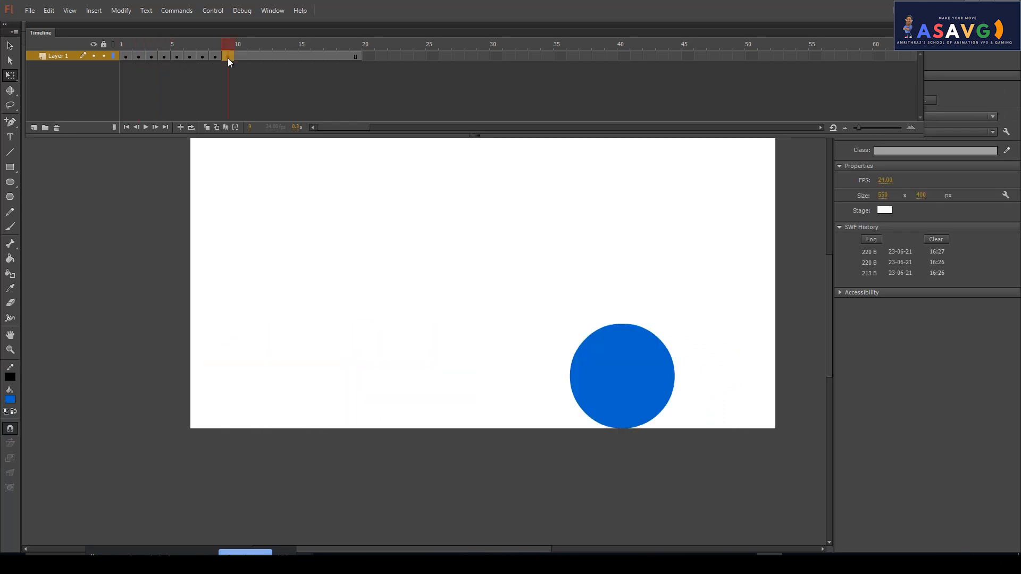
shift+click(161, 56)
drag(162, 56, 200, 63)
click(160, 59)
click(156, 59)
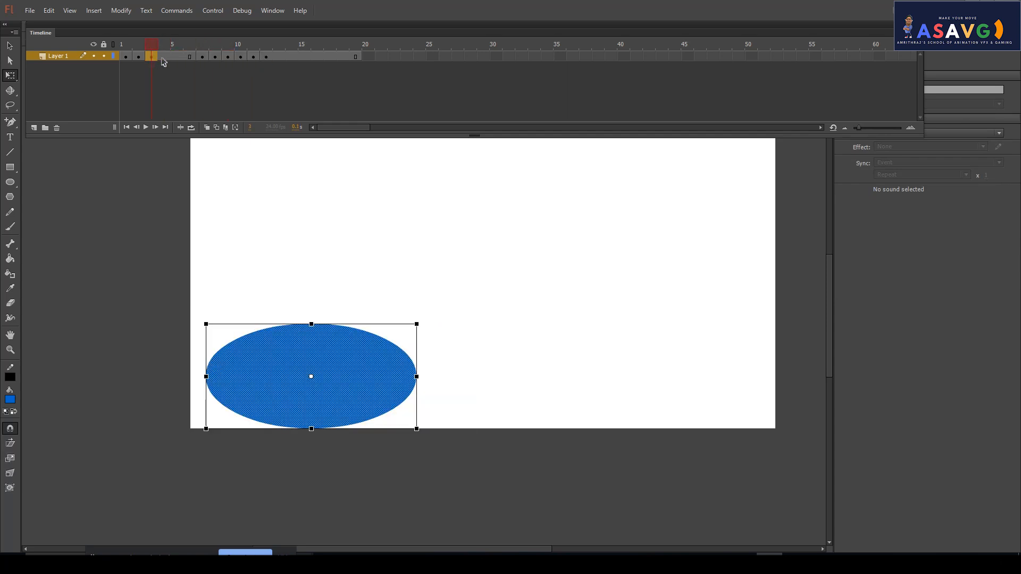
- Insert a keyframe at frame 4 and stretch its ellipse left to the stage edge, with the pivot on its right edge
right_click(163, 59)
click(212, 143)
click(311, 376)
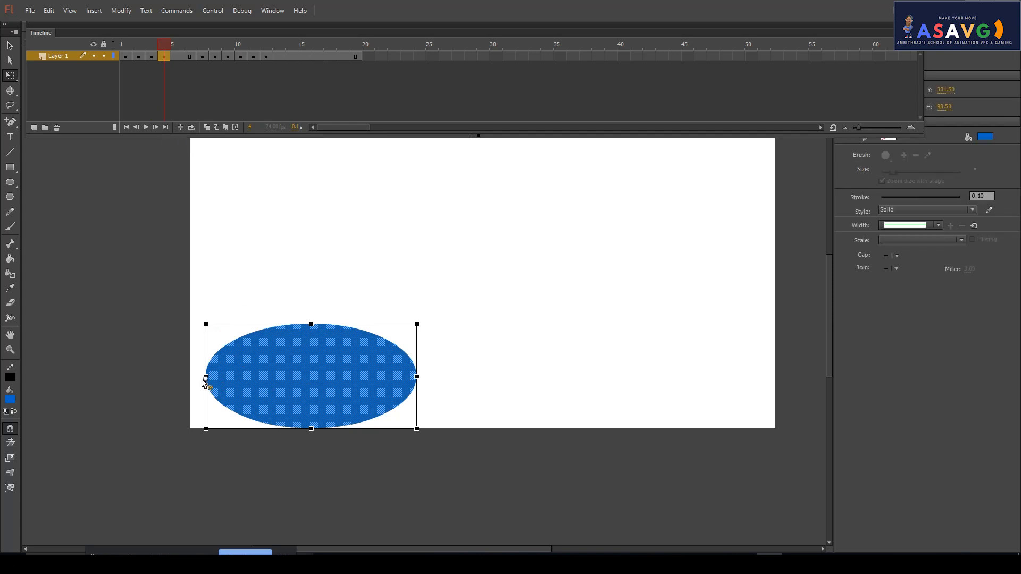
click(223, 388)
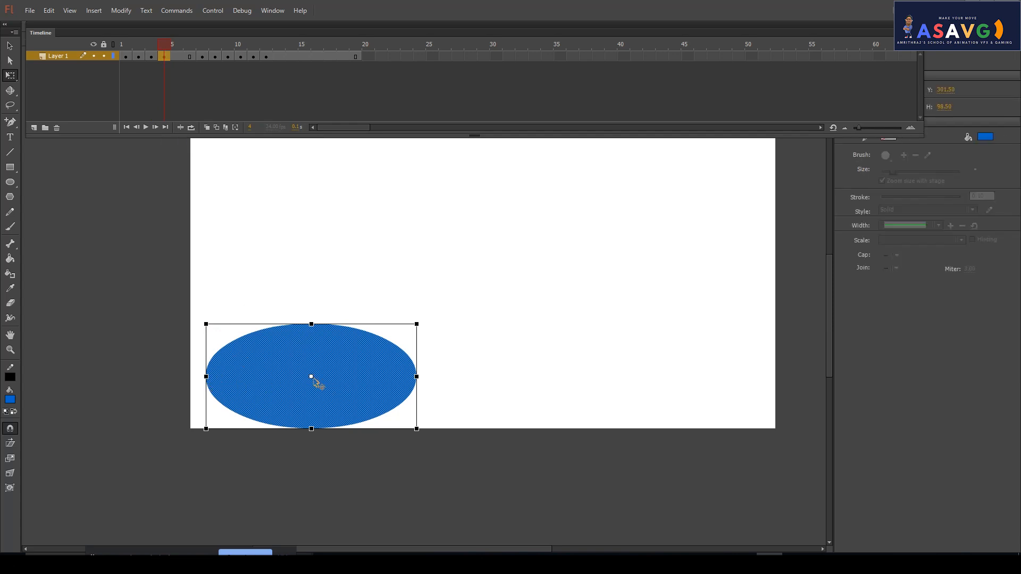
drag(312, 378, 351, 378)
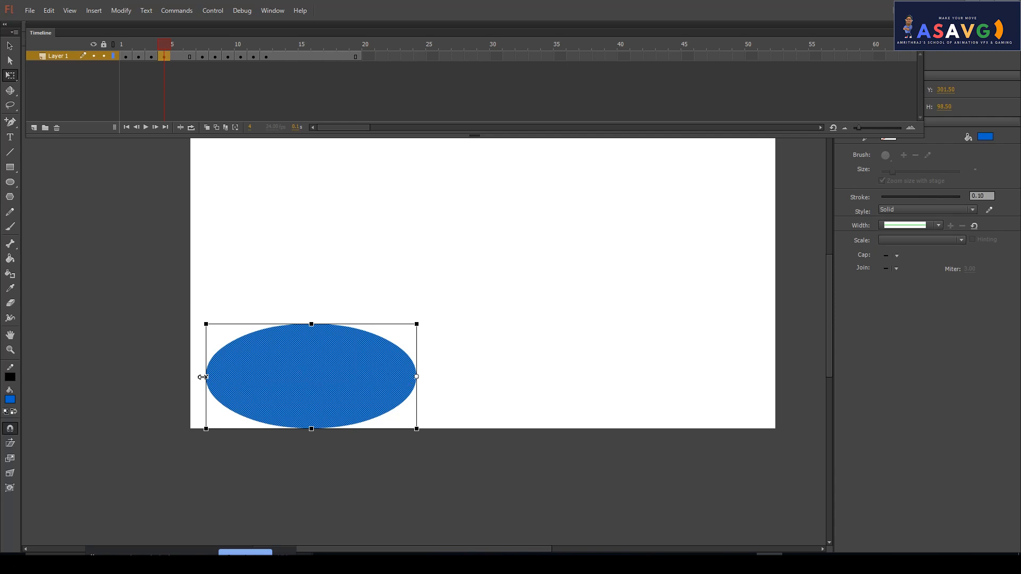
drag(202, 377, 190, 377)
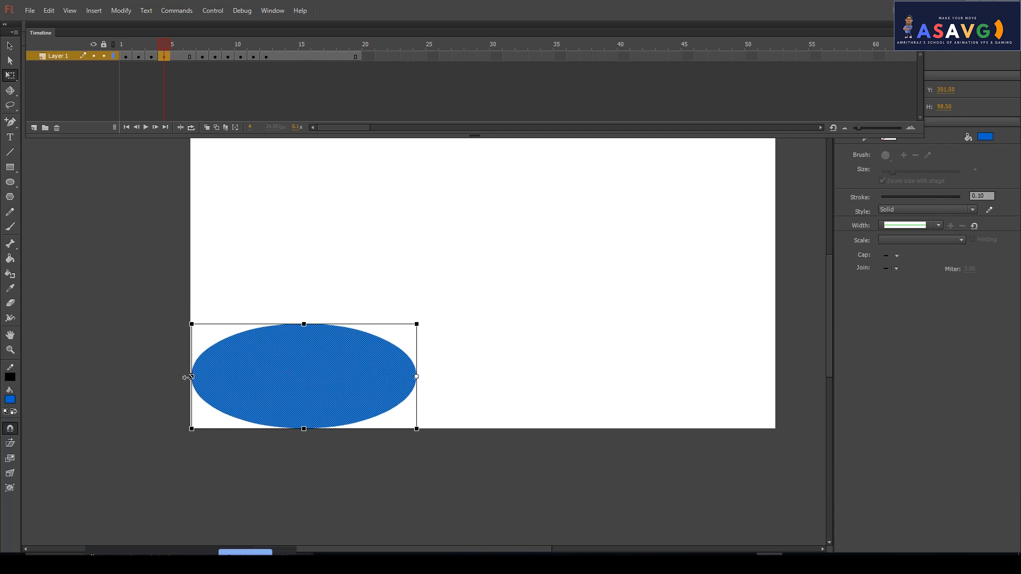
- Copy frame 4 to frame 5 and stretch the ellipse slightly past the stage's left edge
right_click(164, 62)
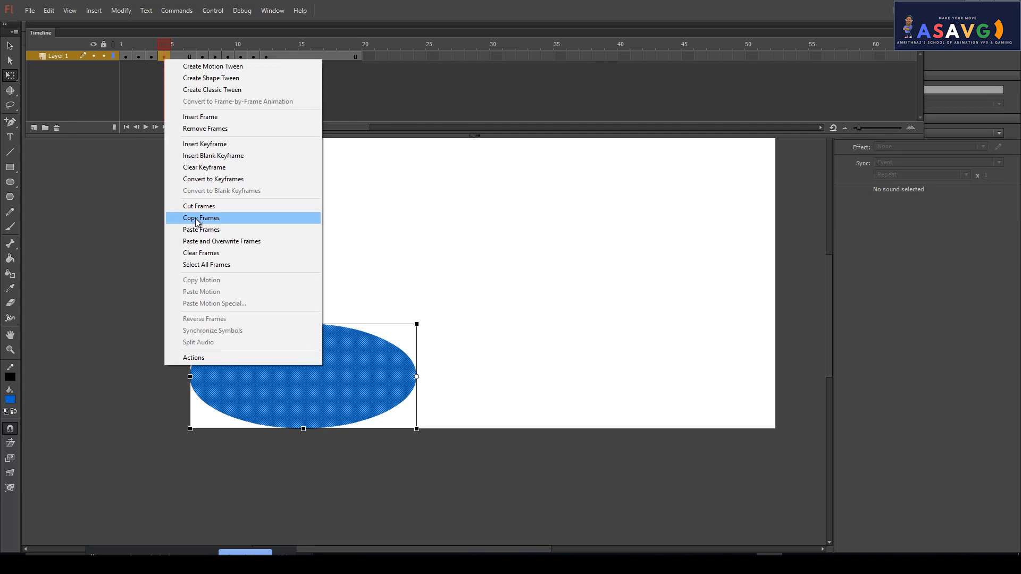
click(188, 218)
right_click(176, 59)
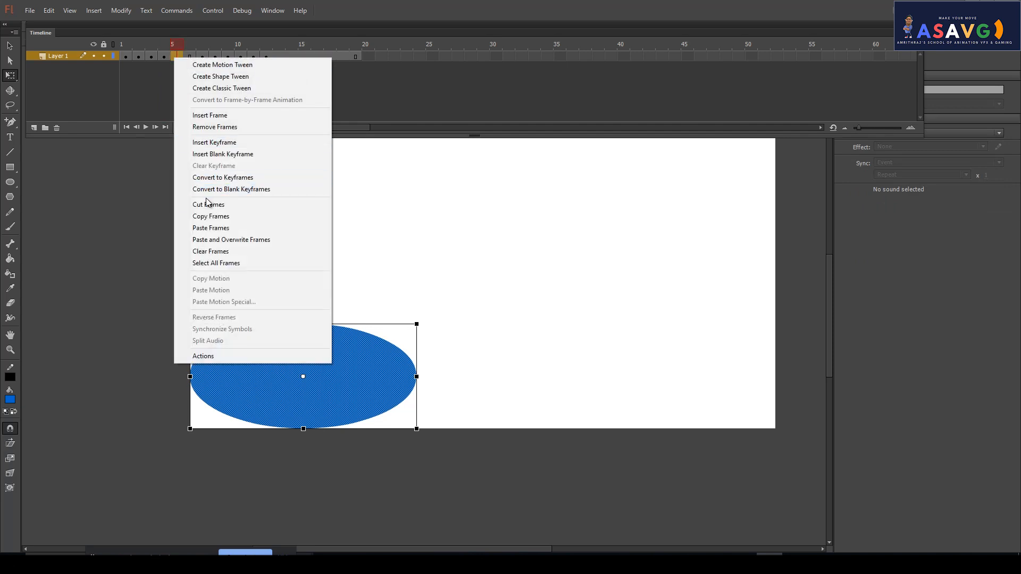
click(208, 228)
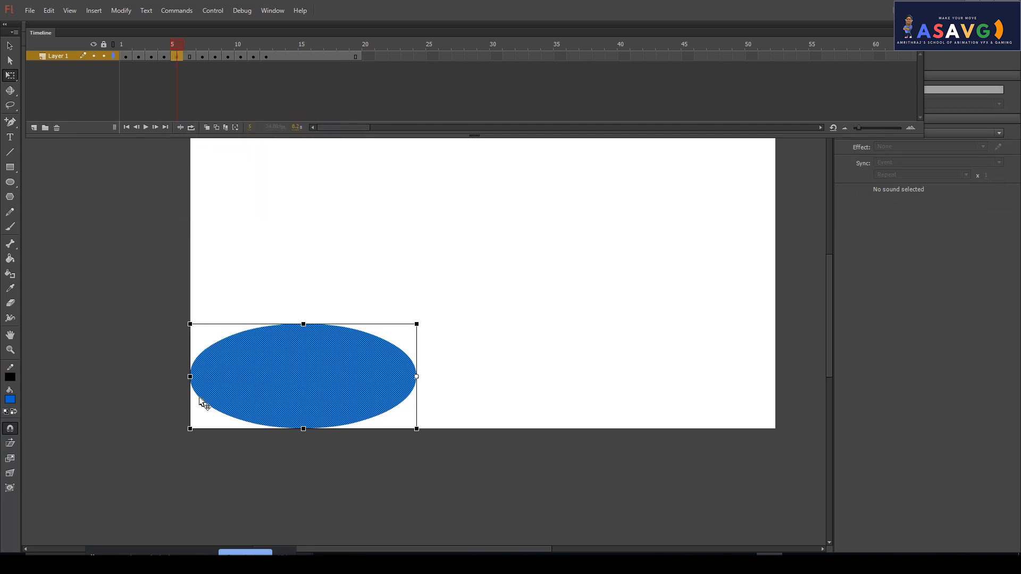
drag(190, 377, 176, 378)
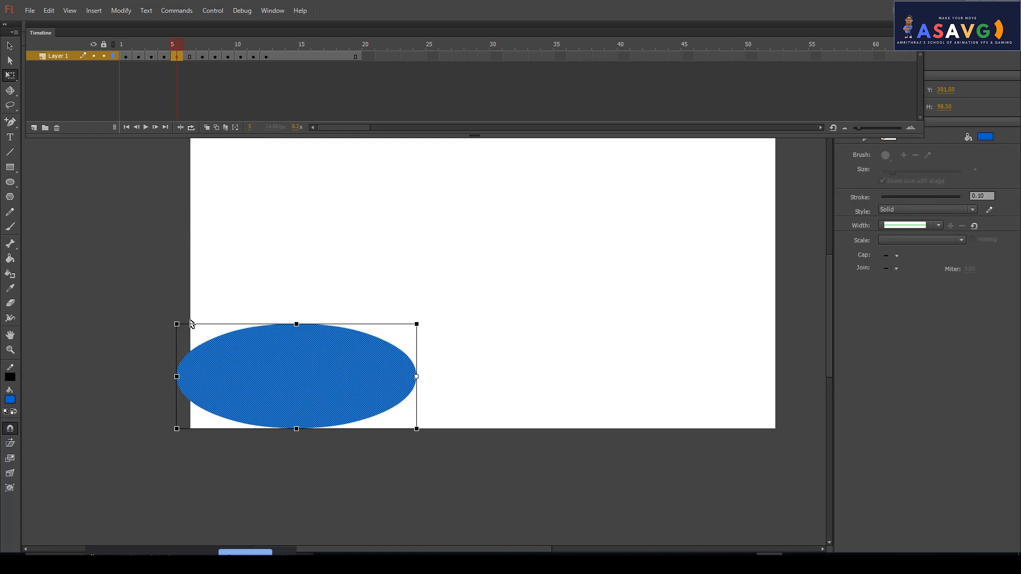
- Copy frame 5 to frame 6 and narrow the ellipse there by pulling in its left side
right_click(178, 61)
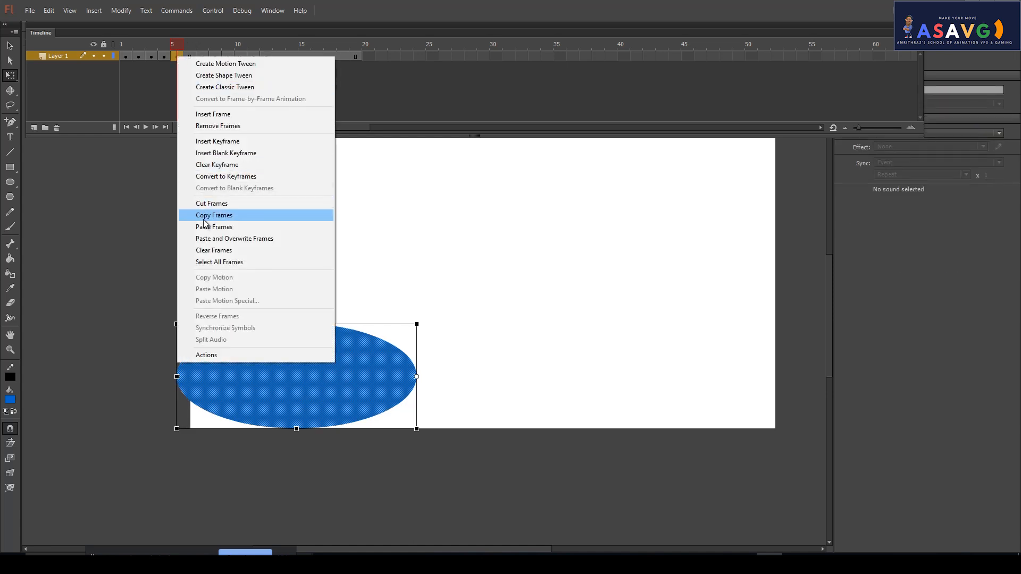
click(208, 213)
right_click(189, 60)
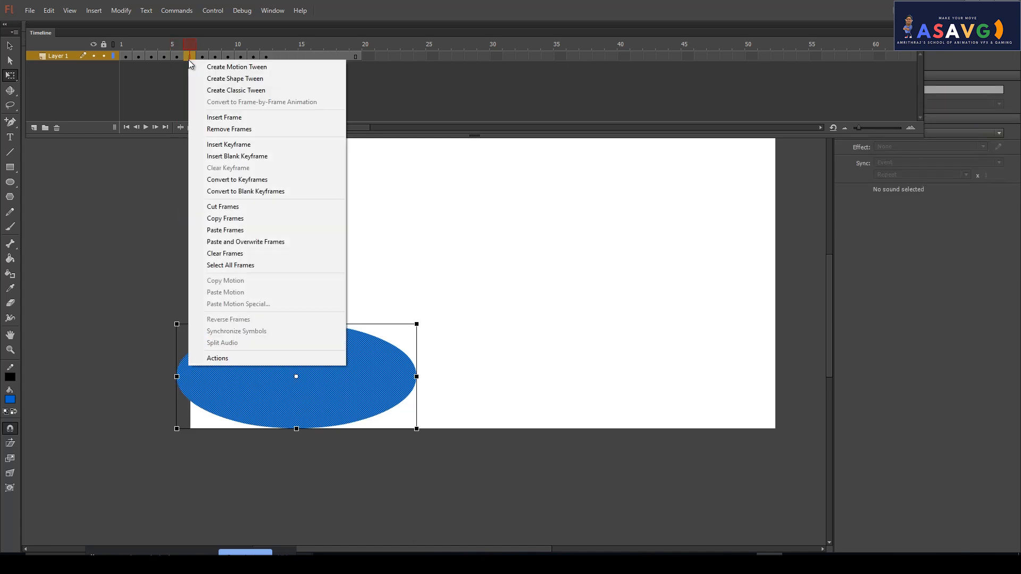
click(226, 230)
drag(177, 378, 269, 377)
- Scrub through to frame 19, watch the test movie at full-screen size and close it
drag(195, 52, 374, 61)
key(ctrl+Return)
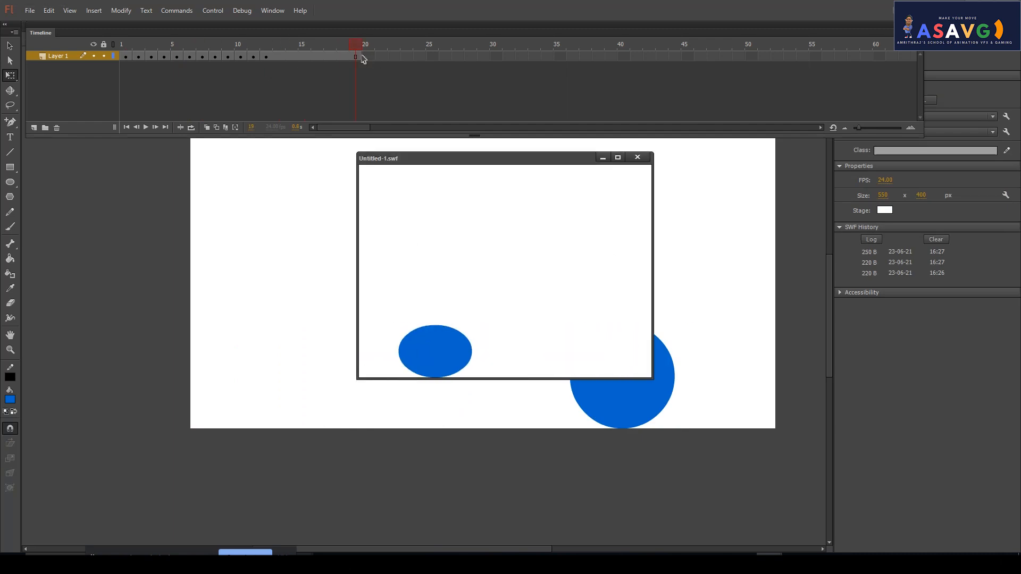
click(618, 156)
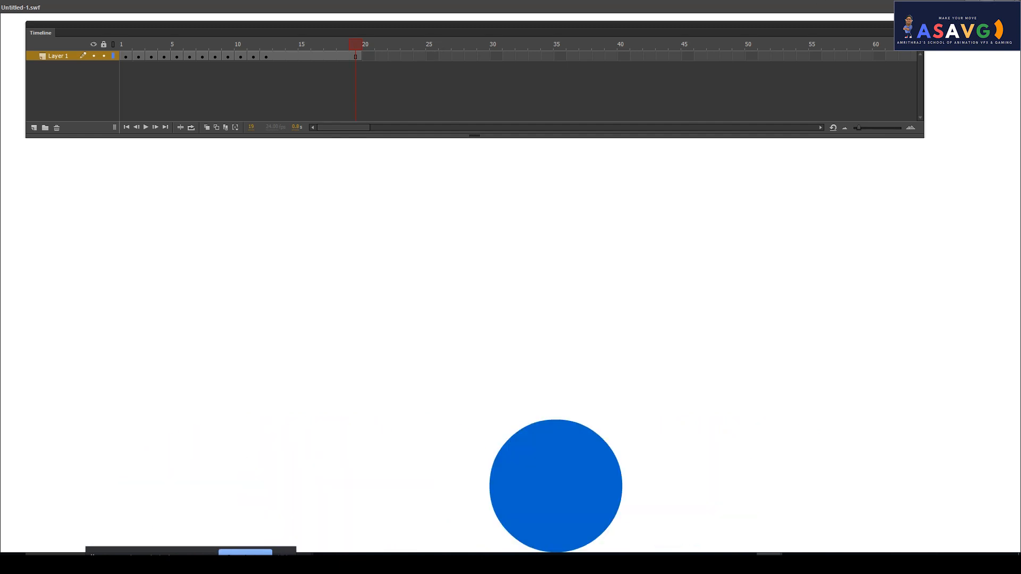
click(1008, 5)
- Scrub through the last keyframes and move the round ball's keyframe from frame 12 to frame 14
drag(242, 44, 297, 61)
click(266, 58)
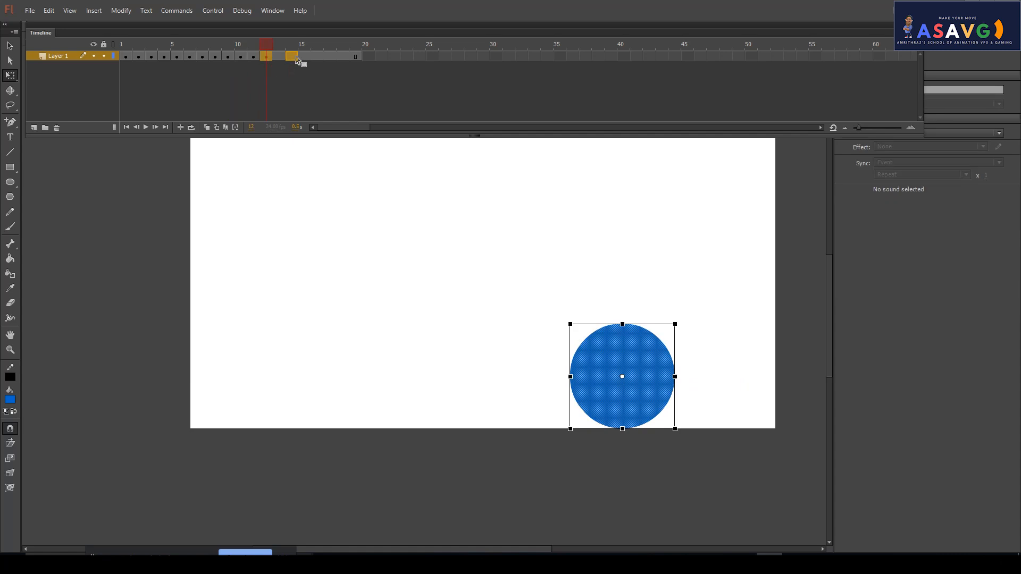
- Copy frame 11 to frame 12 and, with the pivot on the ellipse's left edge, stretch it just past the stage's right edge
click(252, 60)
right_click(253, 58)
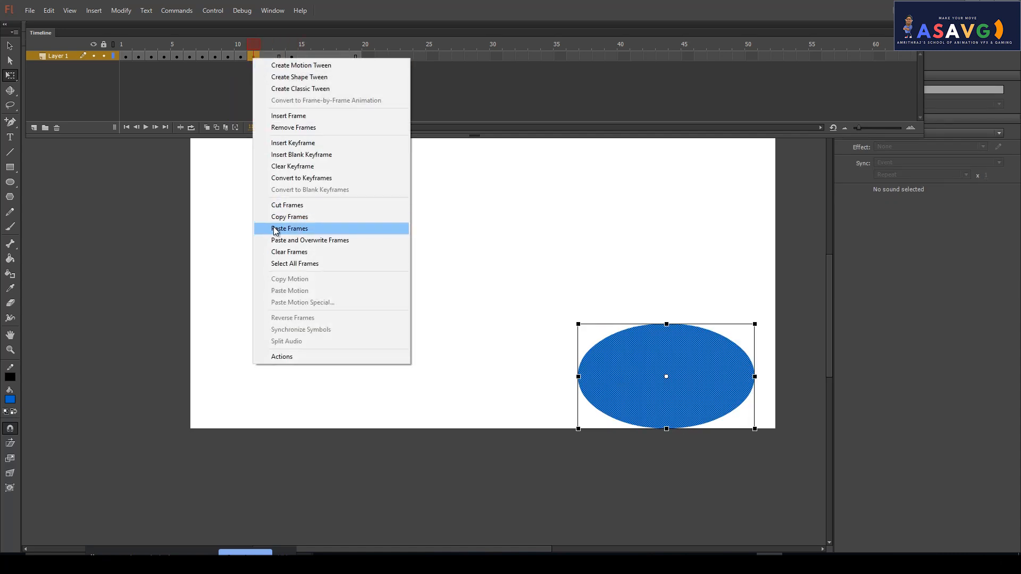
click(276, 217)
right_click(266, 58)
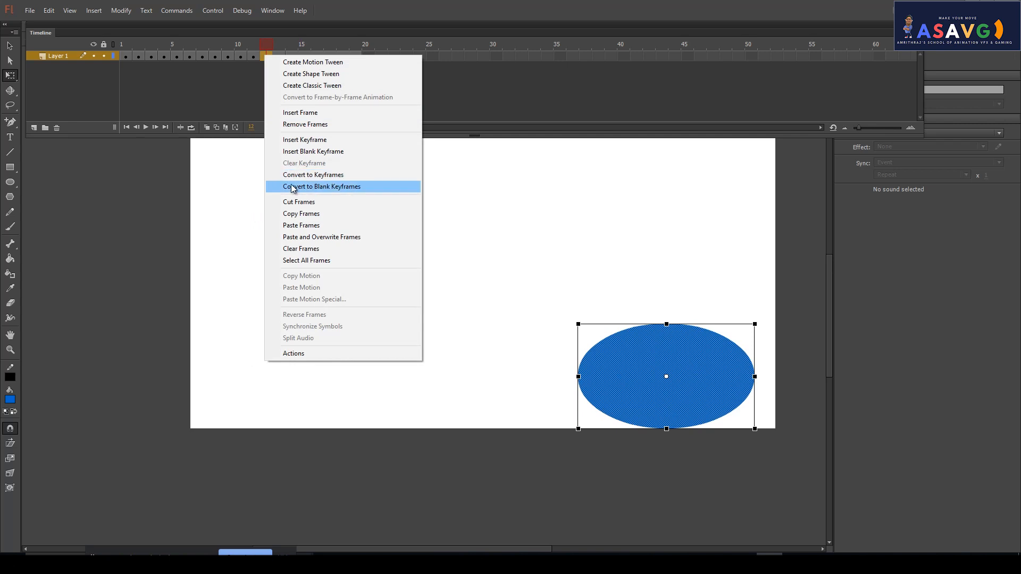
click(295, 218)
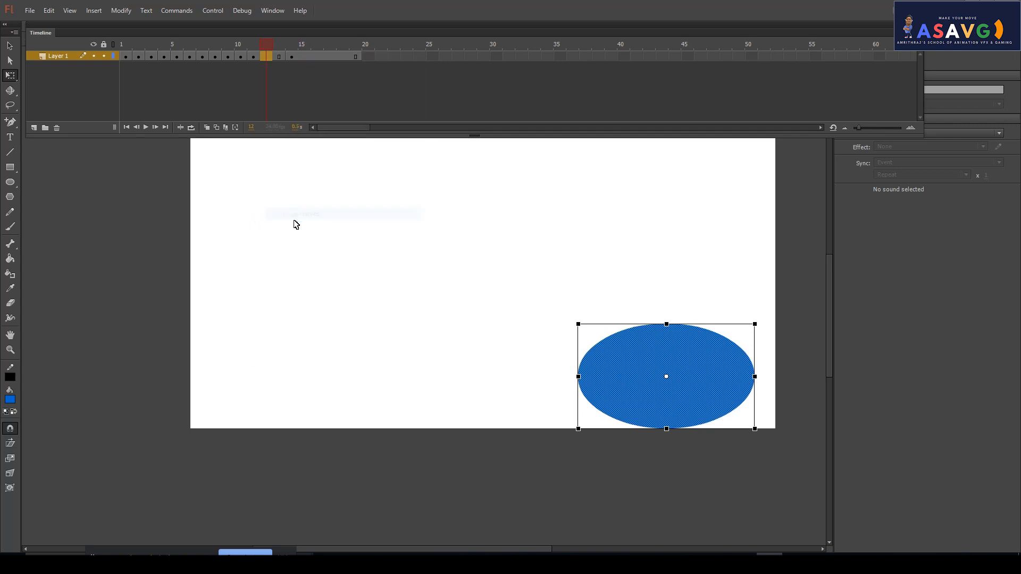
right_click(266, 59)
click(286, 230)
drag(667, 377, 620, 380)
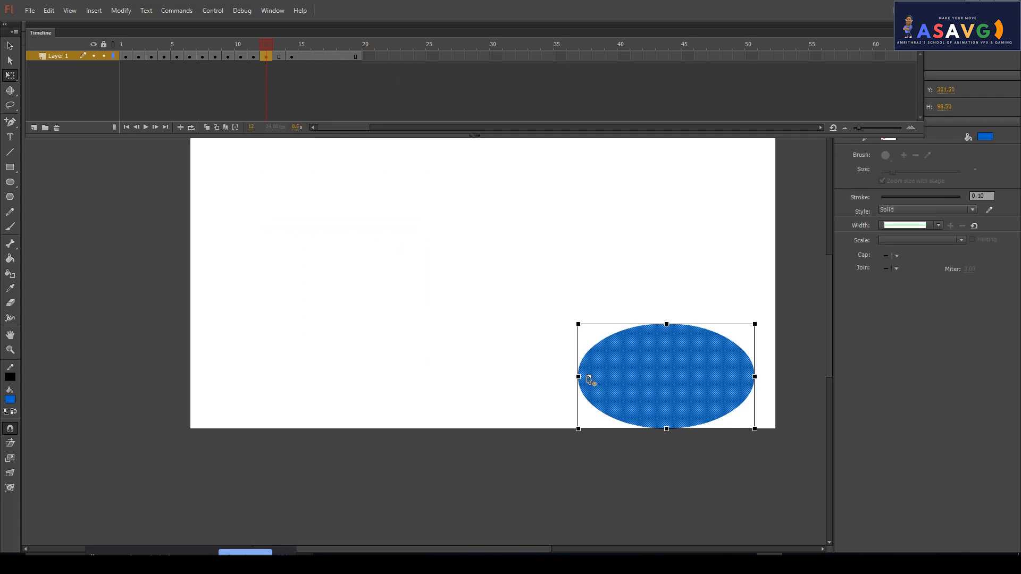
drag(757, 377, 766, 377)
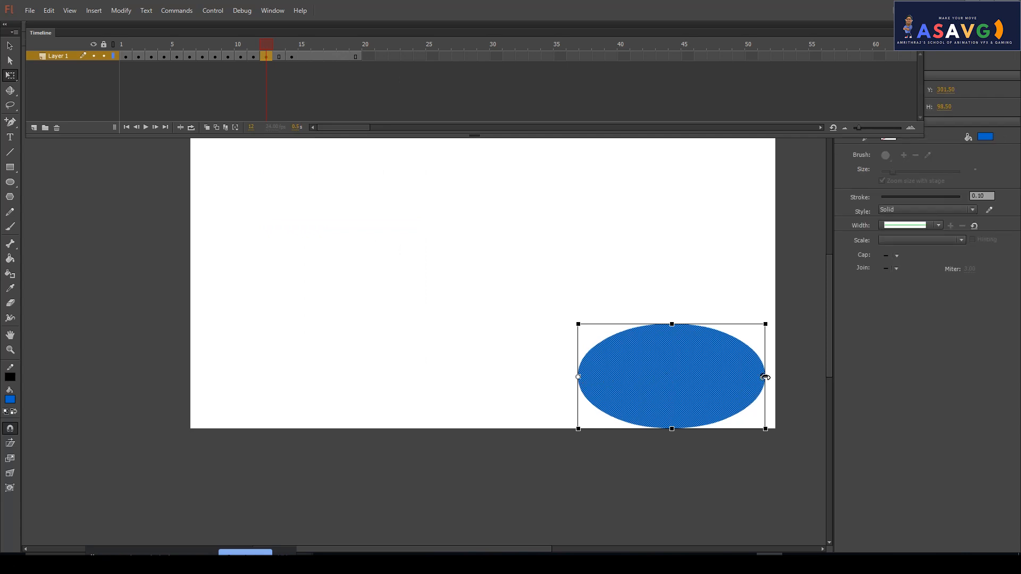
- Copy frame 12 to frame 13 and narrow the ellipse about its centre to nearly a circle
right_click(278, 60)
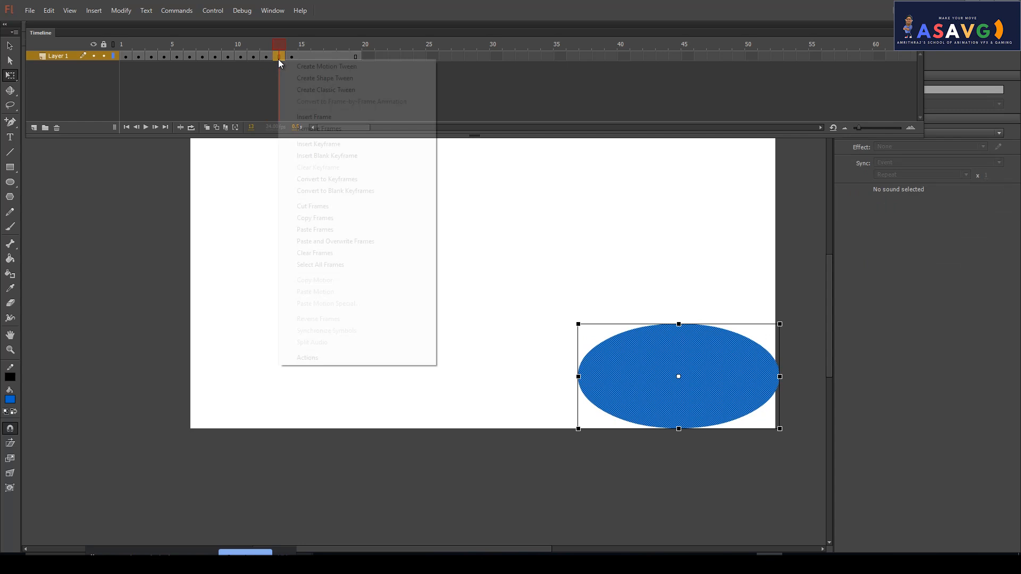
click(266, 57)
right_click(269, 56)
click(301, 214)
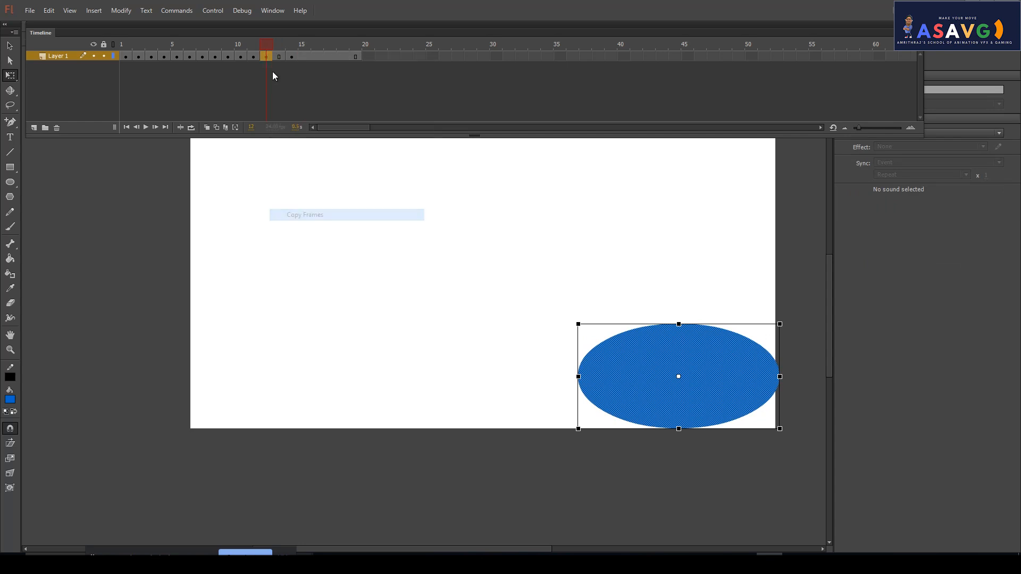
right_click(282, 59)
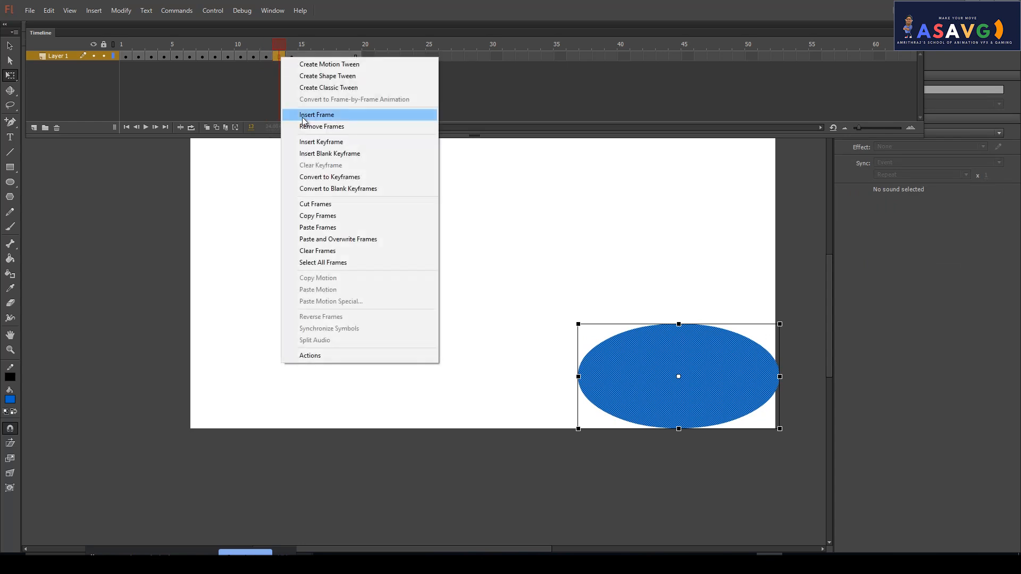
click(314, 228)
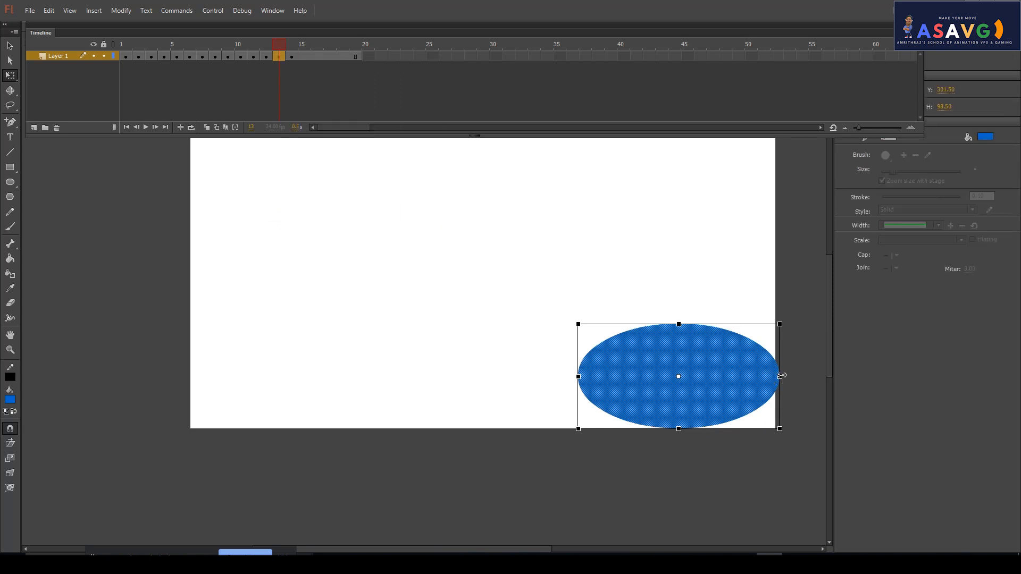
drag(780, 378, 737, 377)
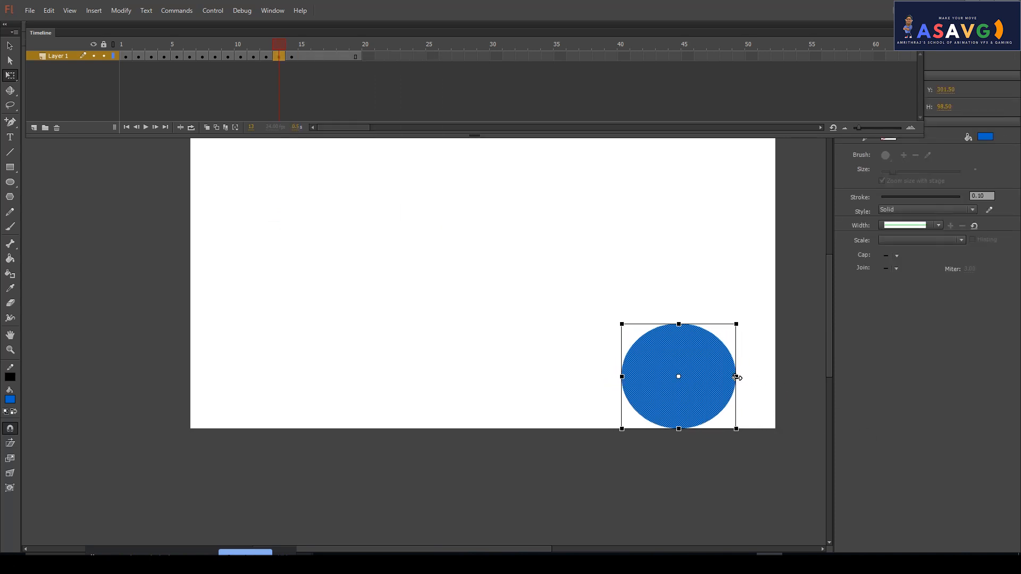
- Scrub the timeline around the new frame 13 keyframe and play the revised animation in a test movie
mouse_move(282, 43)
mouse_down()
mouse_move(253, 44)
mouse_move(347, 55)
mouse_move(174, 43)
mouse_move(297, 46)
mouse_up()
key(ctrl+Return)
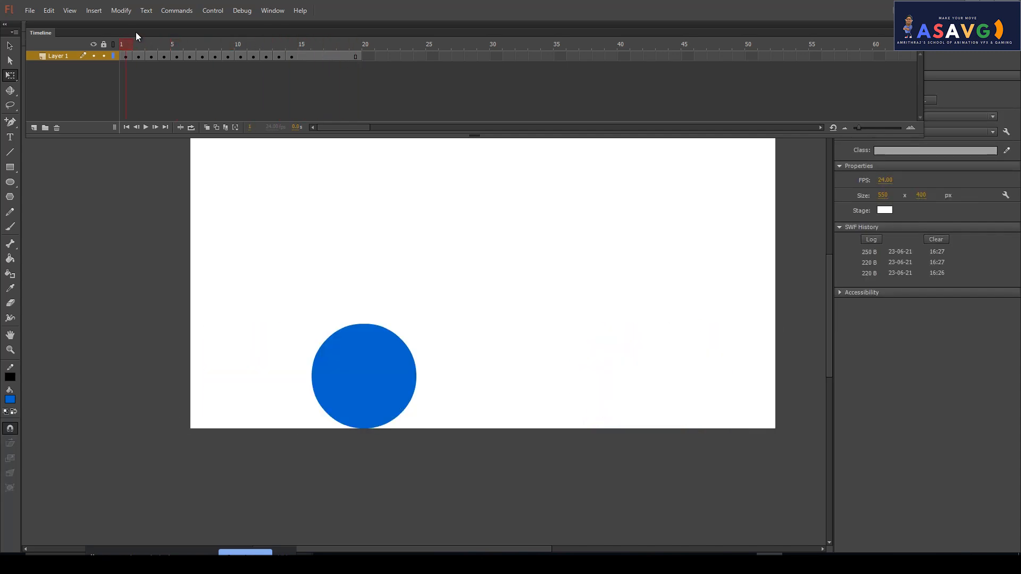